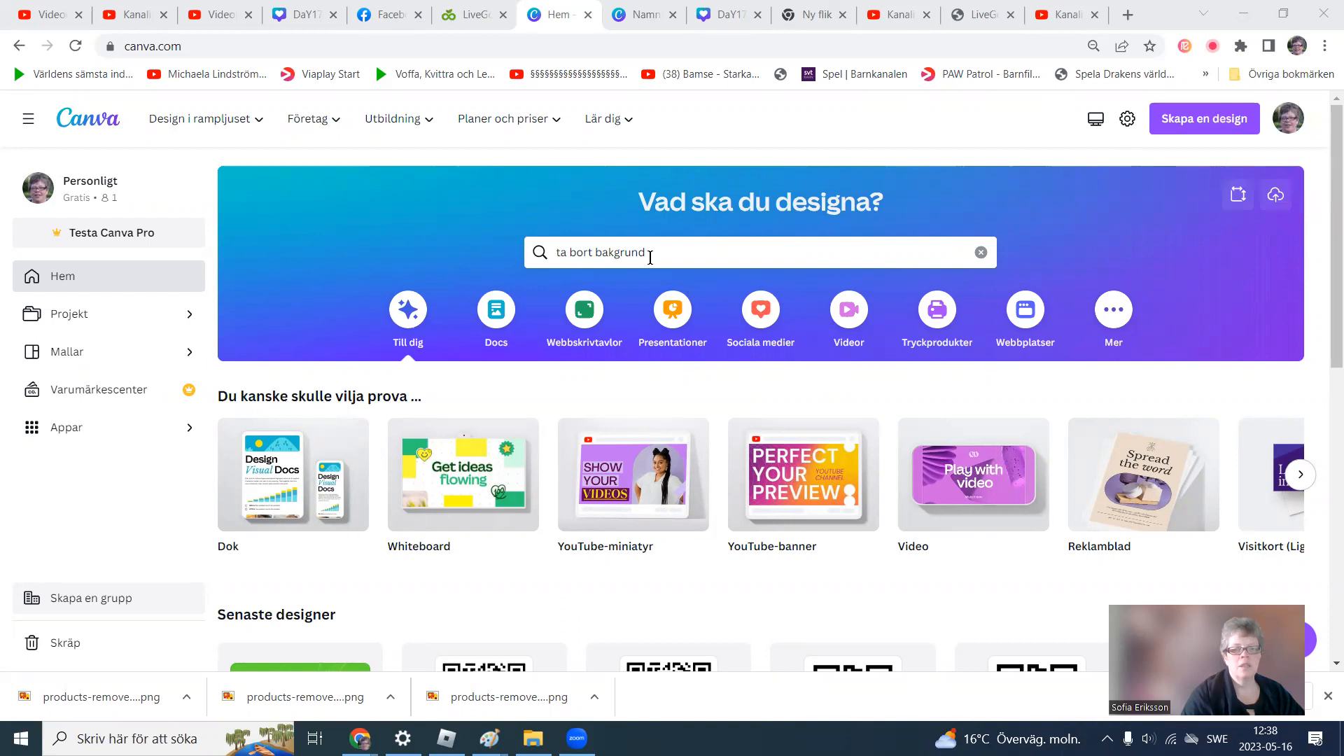
Search for vykort and open the Vykort 148 × 105 mm template category.
{"action": "key", "text": "BackSpace"}
{"action": "key", "text": "BackSpace"}
{"action": "key", "text": "BackSpace"}
{"action": "key", "text": "BackSpace"}
{"action": "key", "text": "BackSpace"}
{"action": "key", "text": "BackSpace"}
{"action": "key", "text": "BackSpace"}
{"action": "key", "text": "BackSpace"}
{"action": "key", "text": "BackSpace"}
{"action": "key", "text": "BackSpace"}
{"action": "key", "text": "BackSpace"}
{"action": "key", "text": "BackSpace"}
{"action": "key", "text": "BackSpace"}
{"action": "key", "text": "BackSpace"}
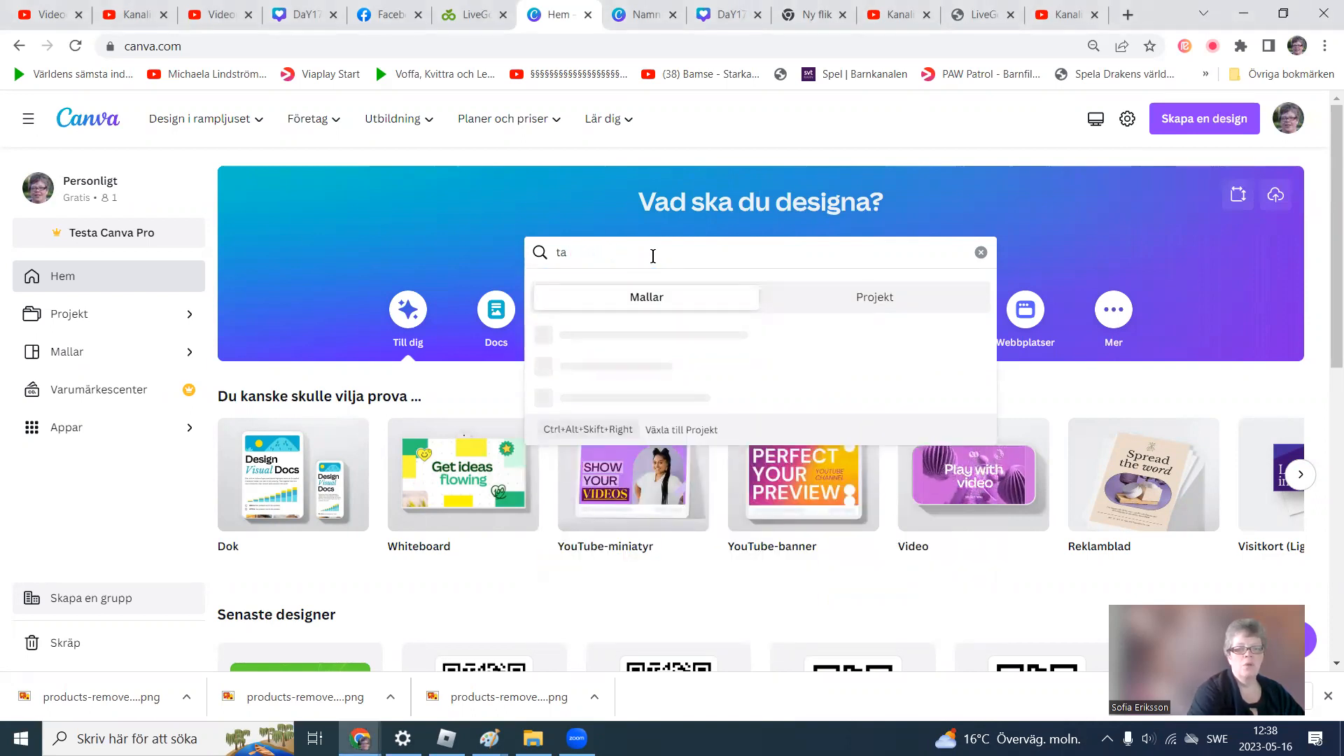
{"action": "key", "text": "BackSpace"}
{"action": "key", "text": "BackSpace"}
{"action": "type", "text": "vykort"}
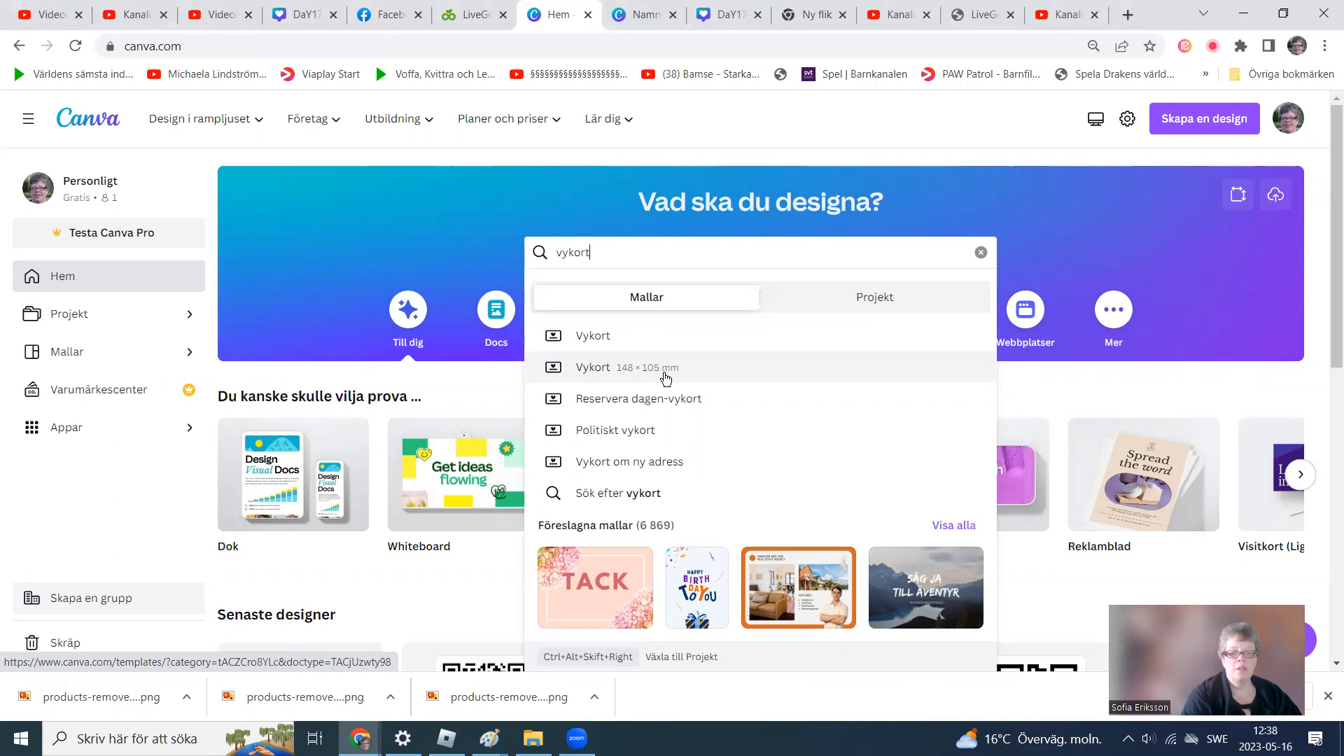
{"action": "left_click", "coordinate": [597, 378]}
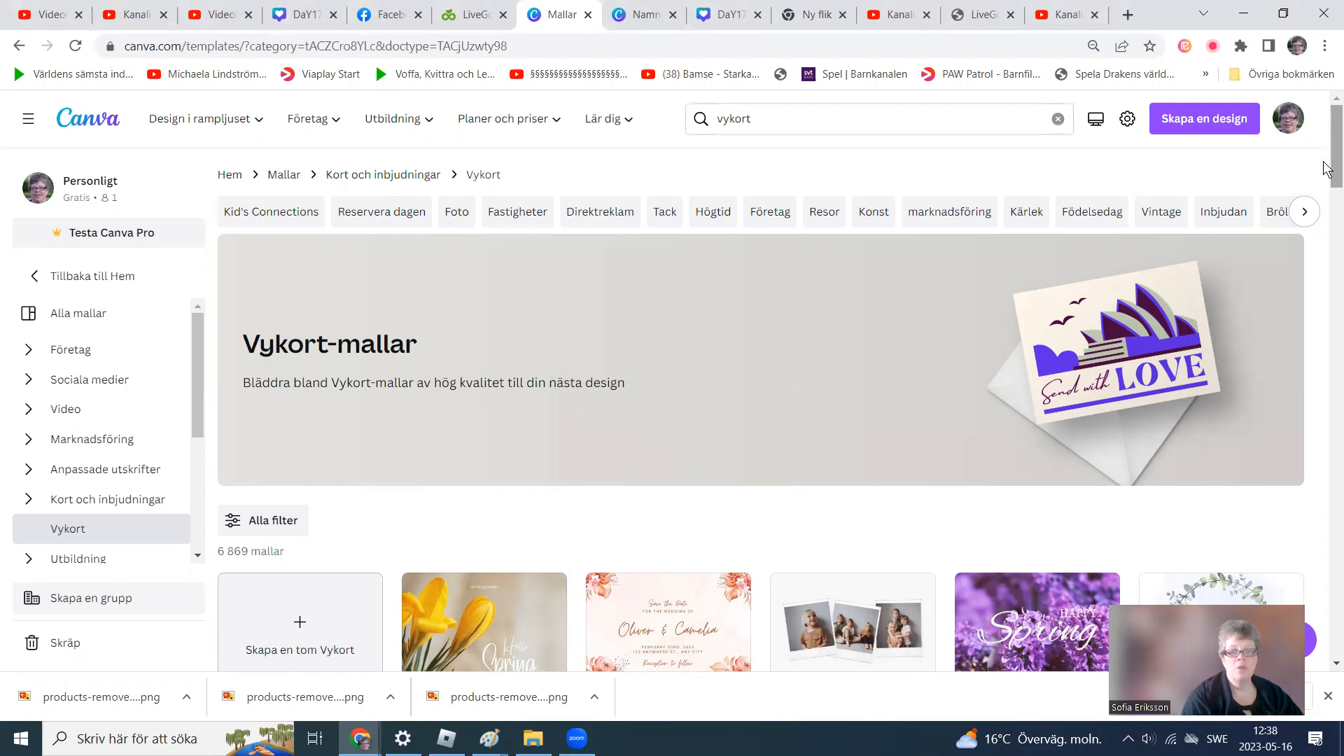
Create a blank postcard design from the Vykort templates page.
{"action": "scroll", "coordinate": [1325, 168], "scroll_direction": "down", "scroll_amount": 2}
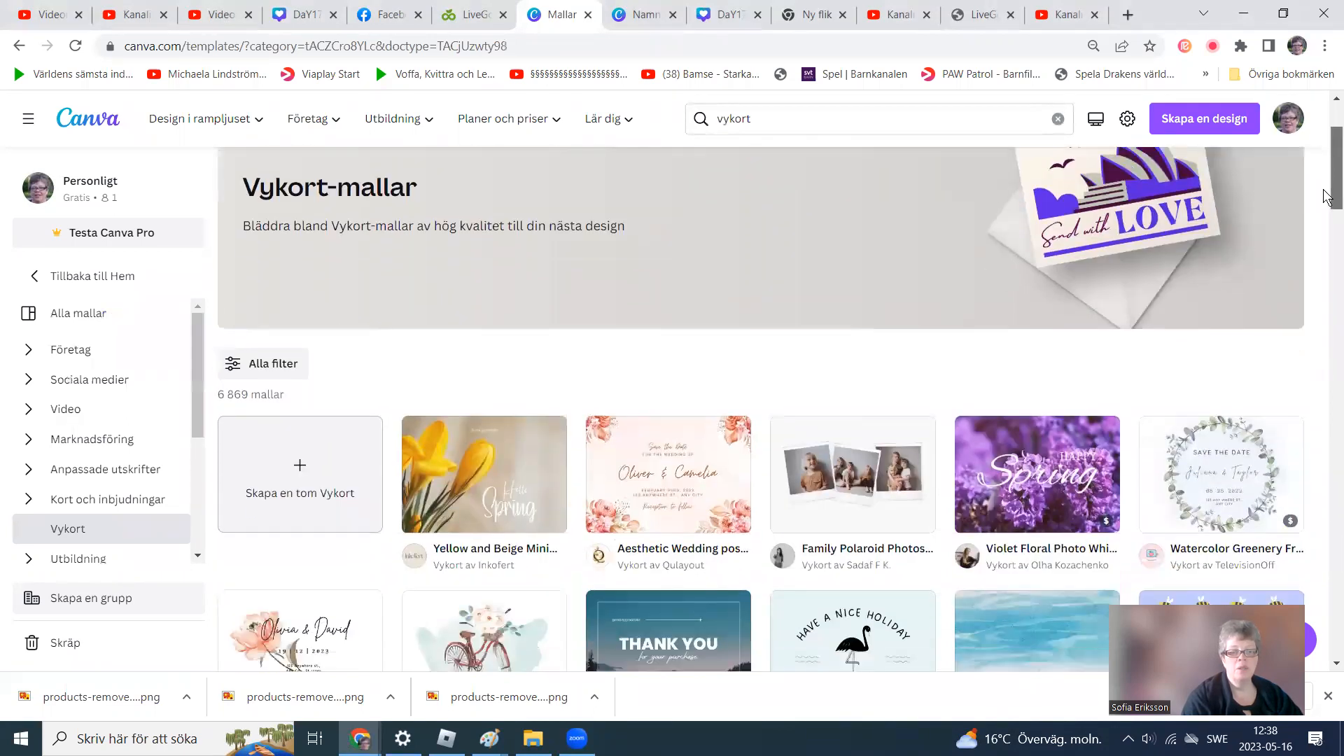
{"action": "scroll", "coordinate": [1326, 196], "scroll_direction": "down", "scroll_amount": 1}
{"action": "scroll", "coordinate": [1325, 203], "scroll_direction": "up", "scroll_amount": 1}
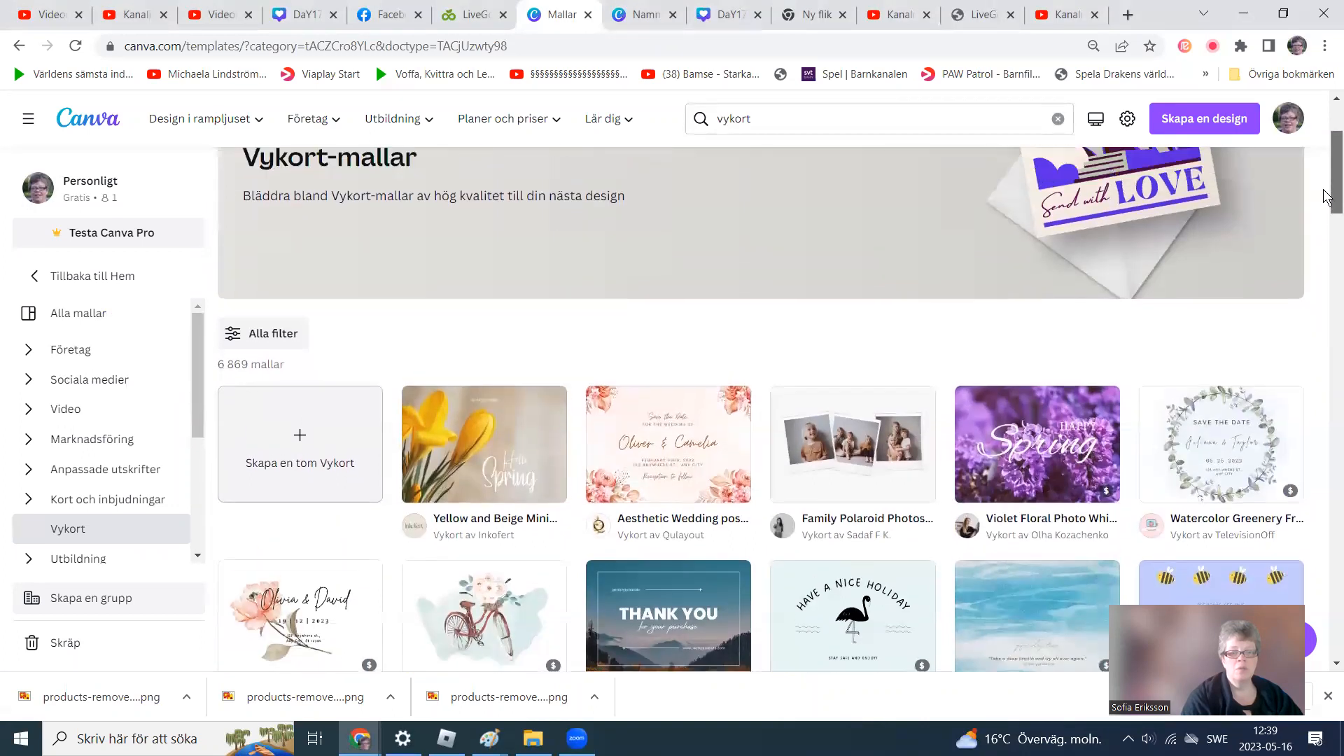
{"action": "left_click", "coordinate": [279, 469]}
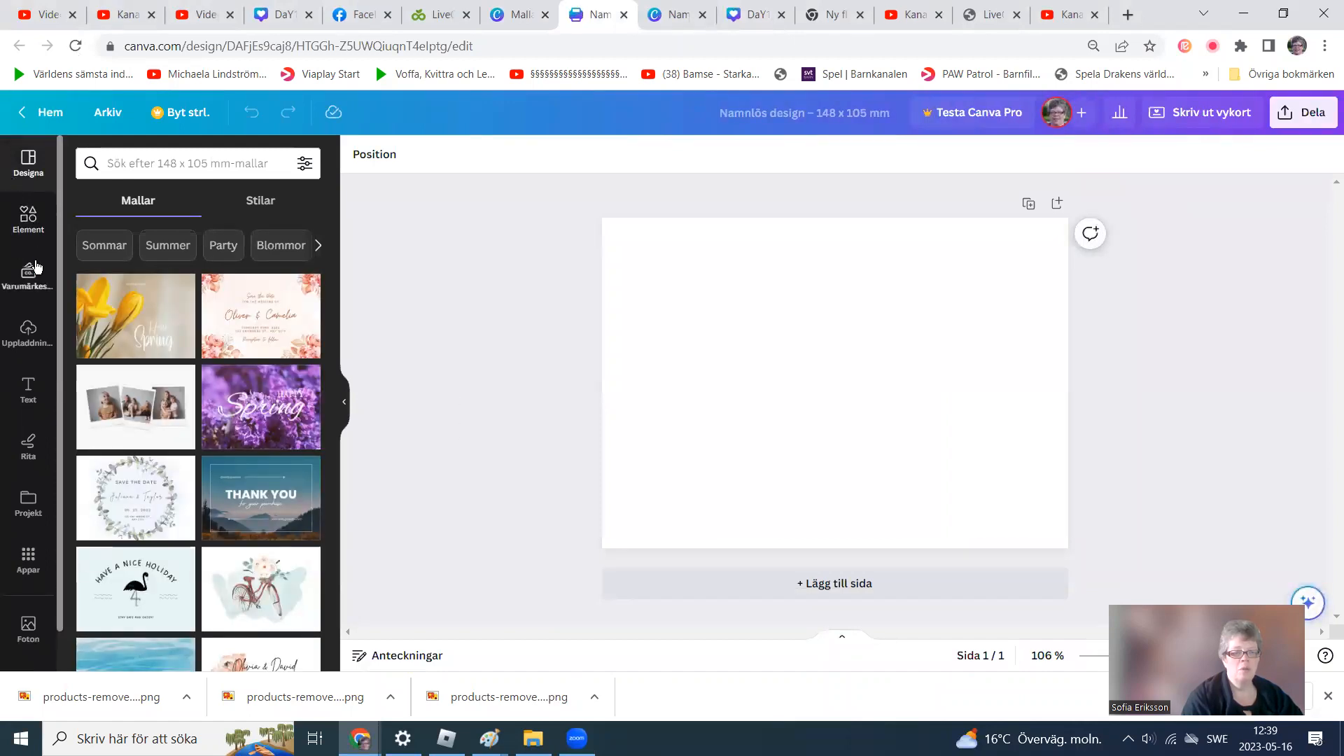
Upload products-removebg-preview (1).png from the Downloads folder.
{"action": "left_click", "coordinate": [29, 340]}
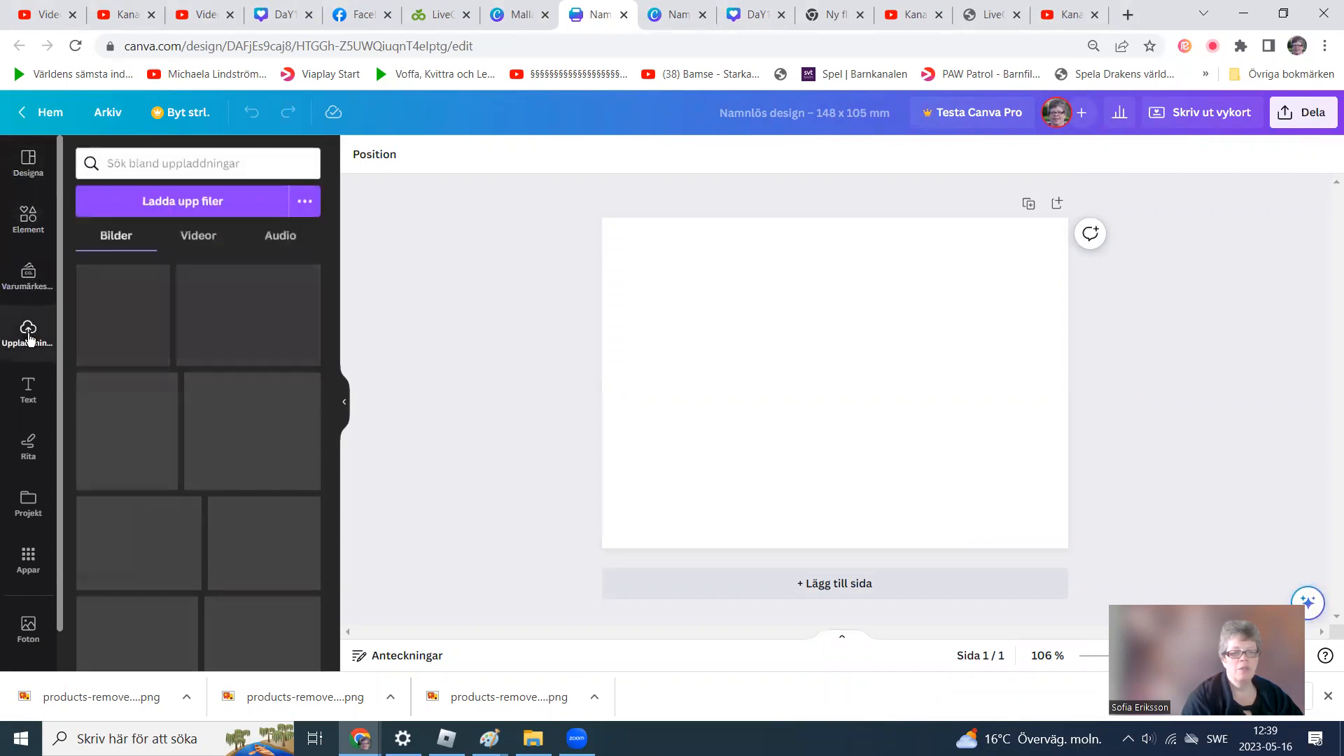
{"action": "left_click", "coordinate": [172, 203]}
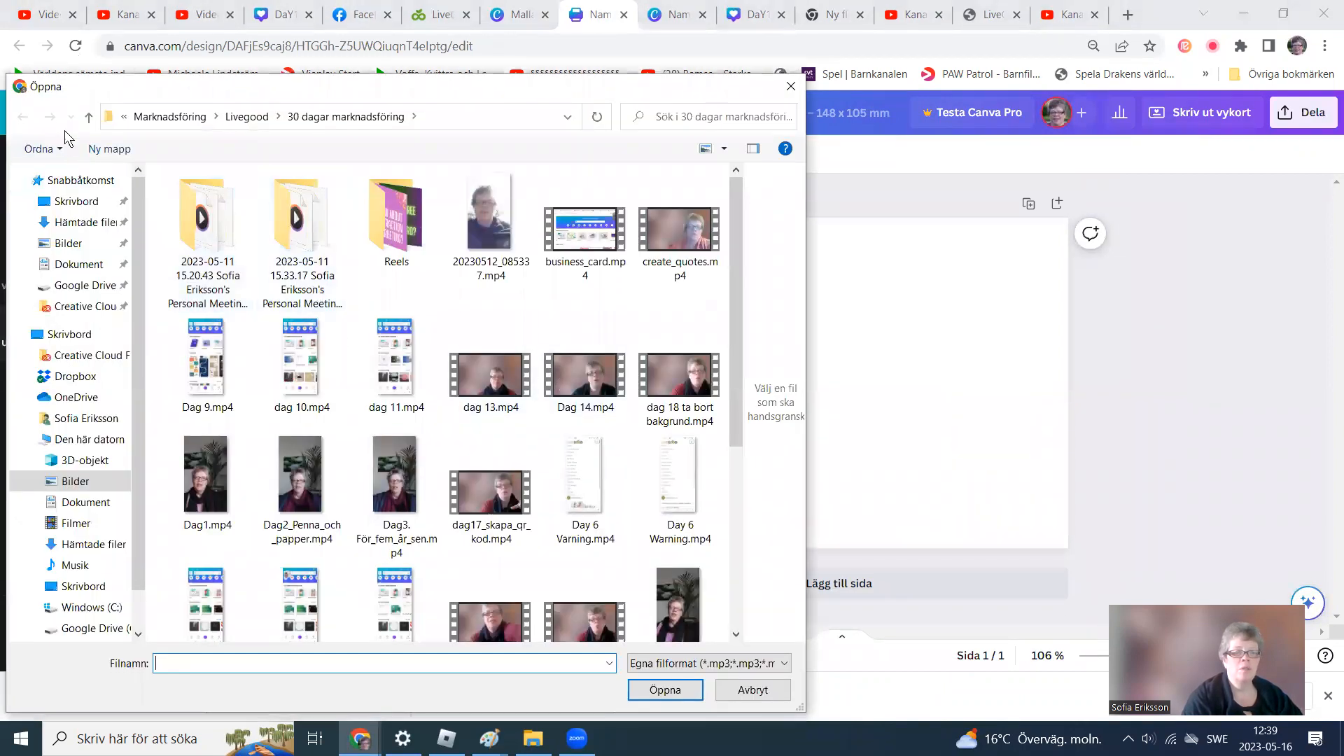
{"action": "left_click", "coordinate": [88, 119]}
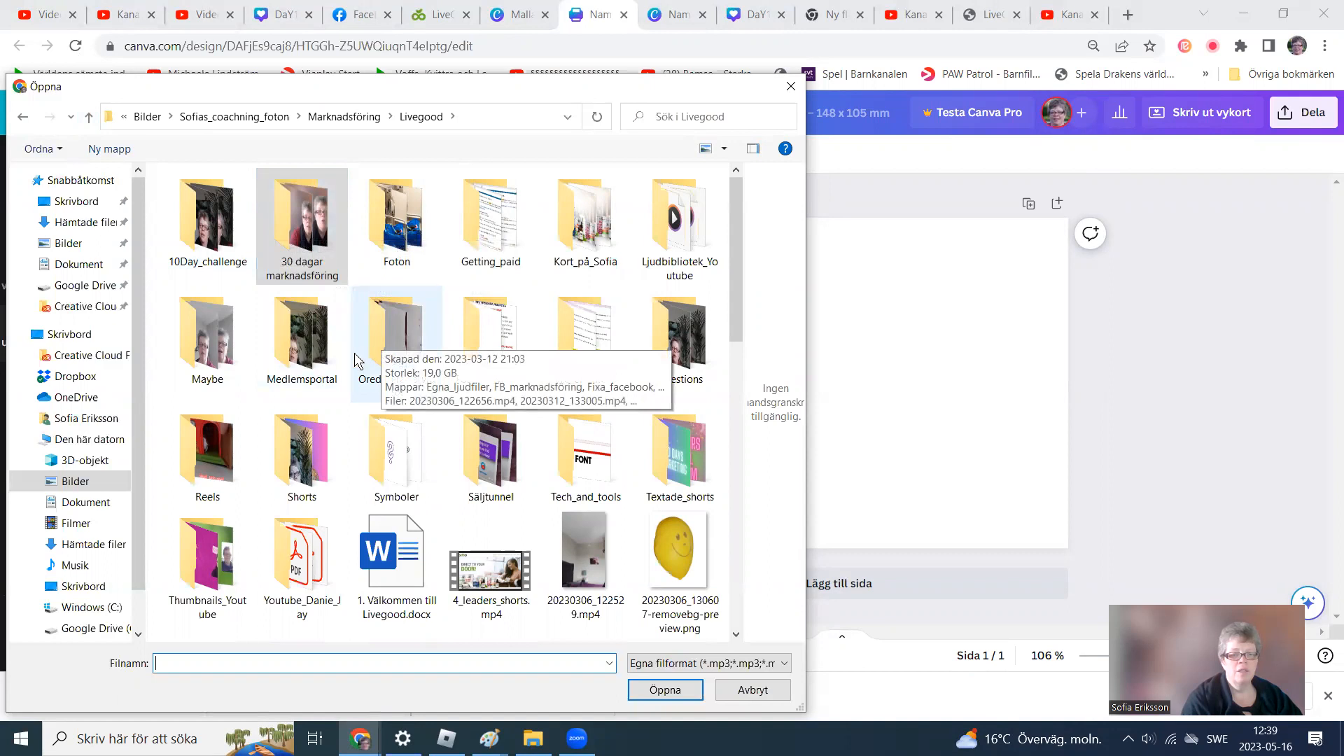
{"action": "left_click", "coordinate": [96, 228]}
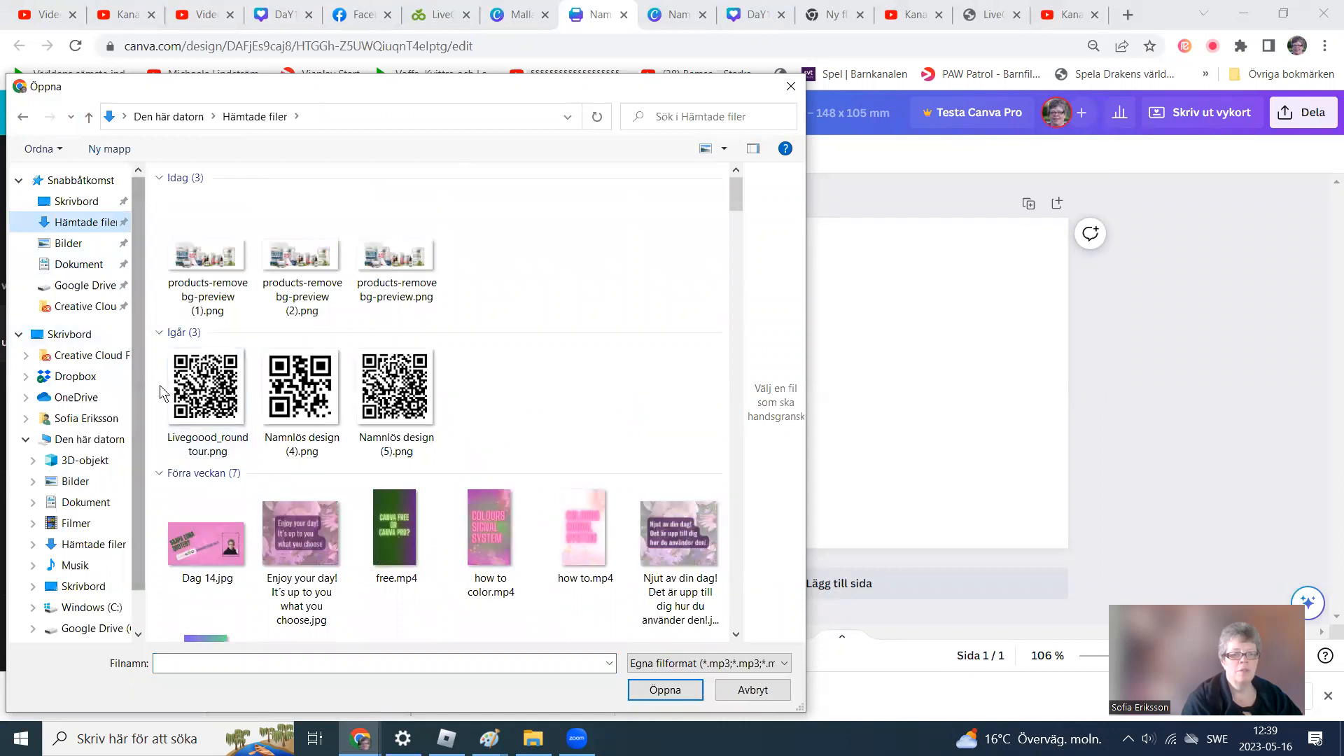
{"action": "left_click", "coordinate": [210, 260]}
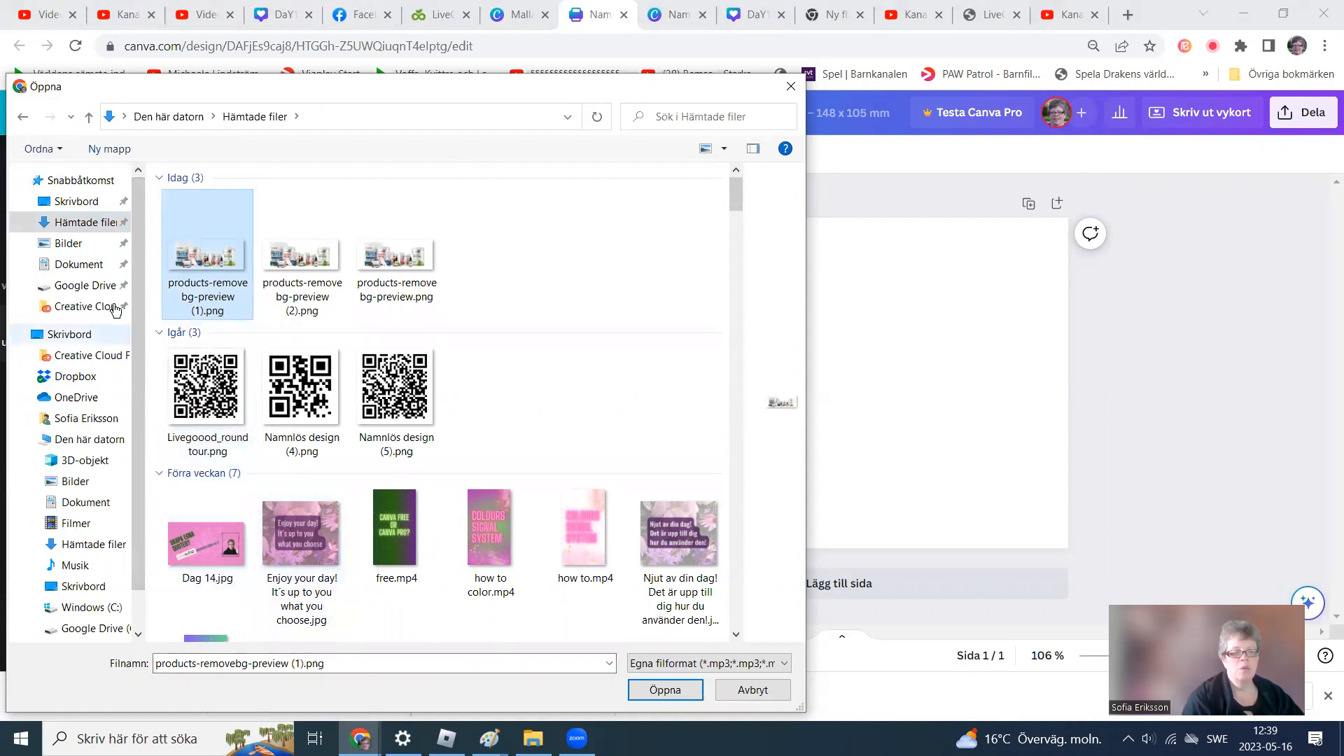
{"action": "left_click", "coordinate": [662, 693]}
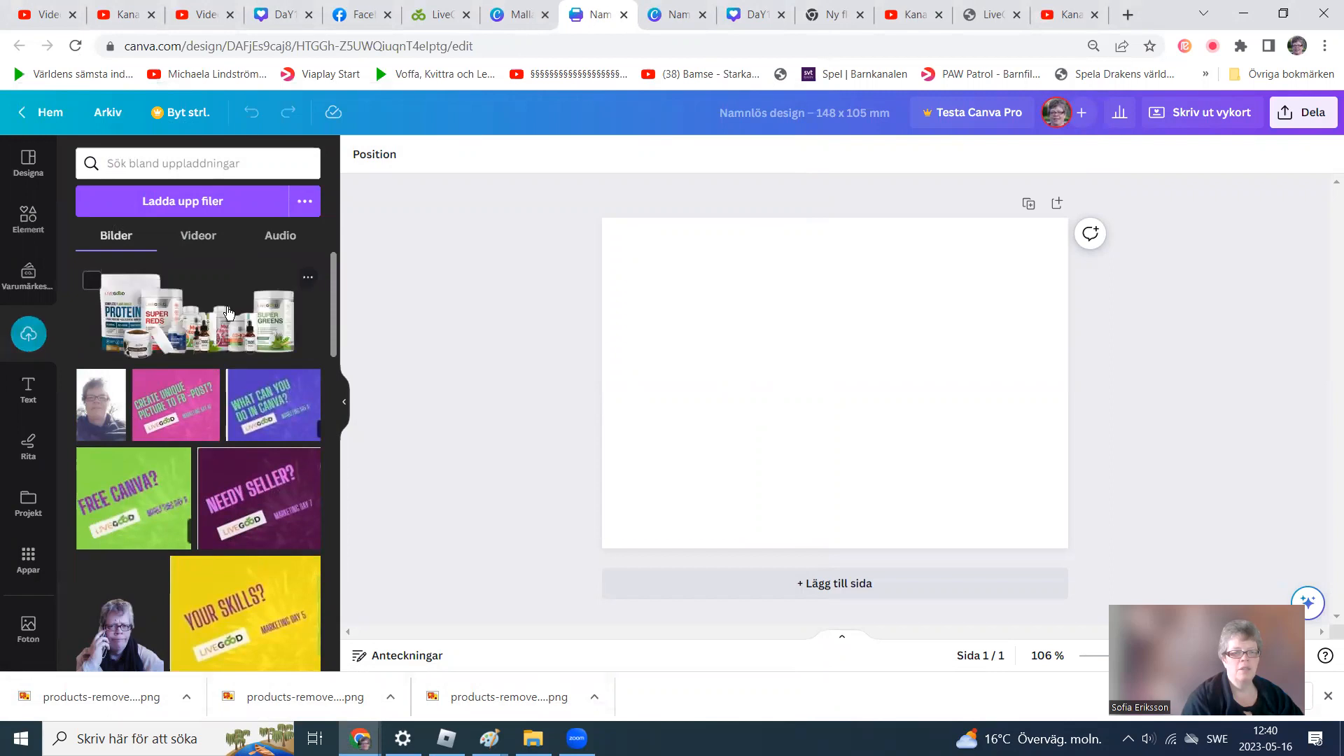
Upload the QR code image Livegoood_roundtour.png from Downloads.
{"action": "left_click", "coordinate": [173, 207]}
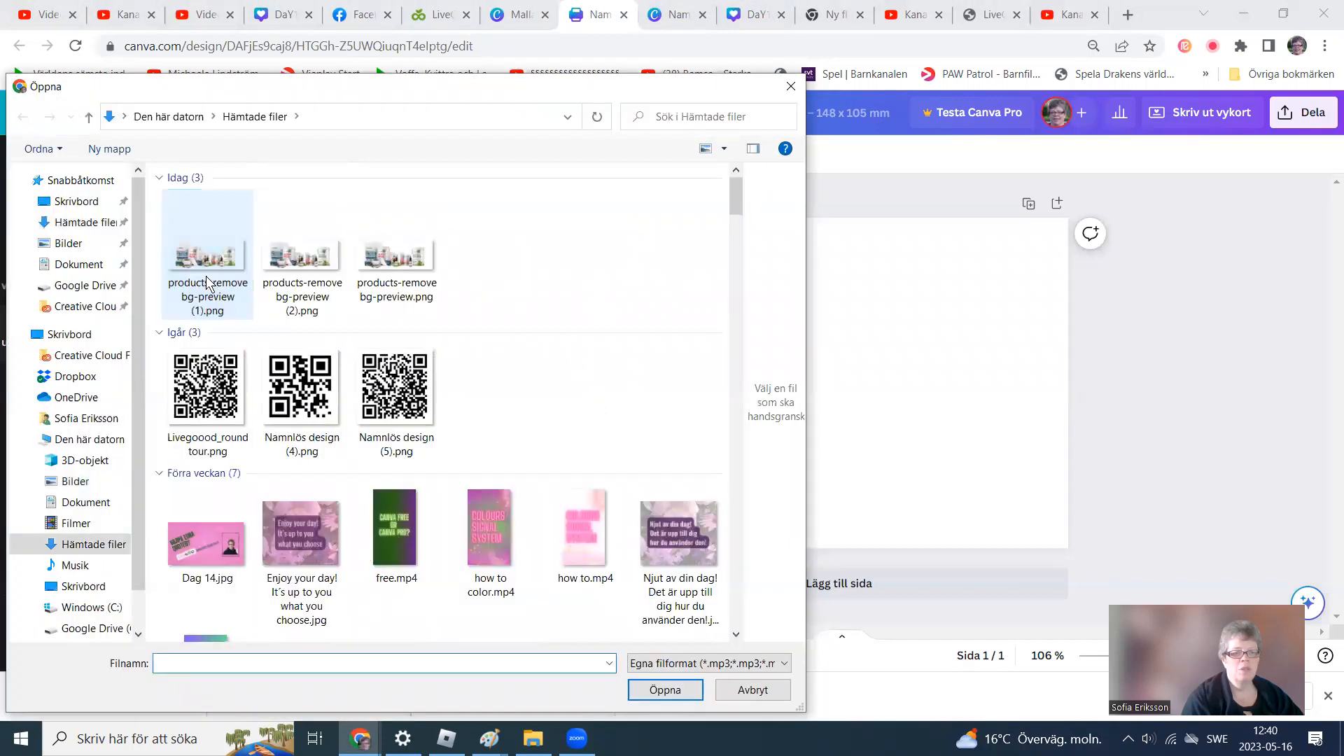
{"action": "left_click", "coordinate": [207, 388]}
{"action": "left_click", "coordinate": [643, 690]}
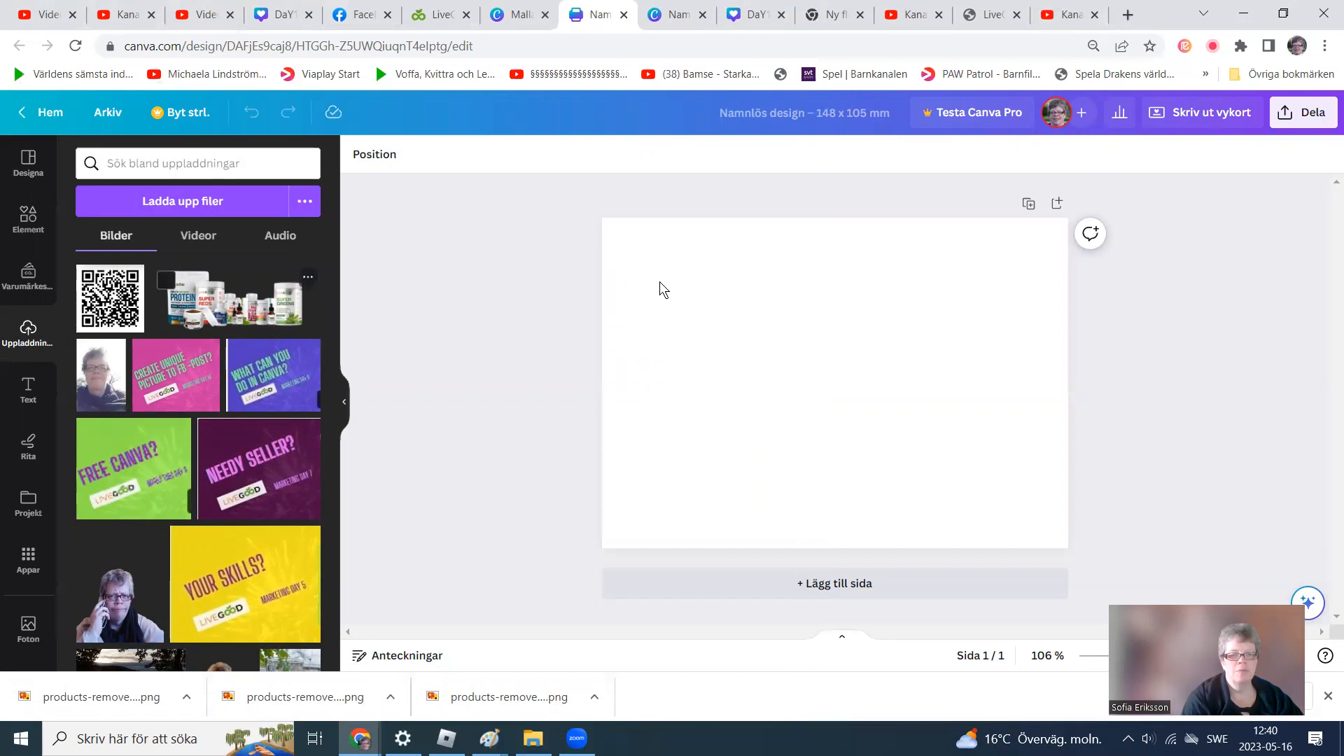
Set the page background to a custom very light pink colour, #FFF3F3.
{"action": "left_click", "coordinate": [629, 251]}
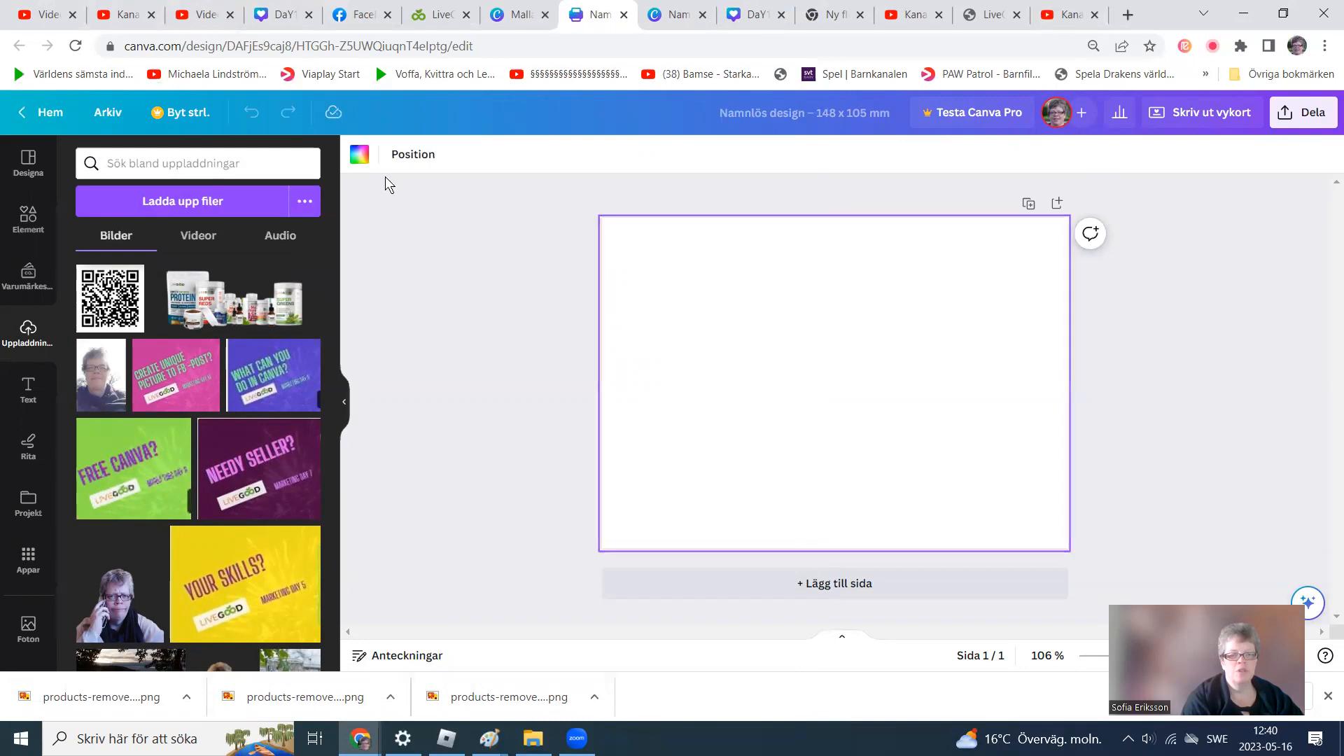
{"action": "left_click", "coordinate": [361, 158]}
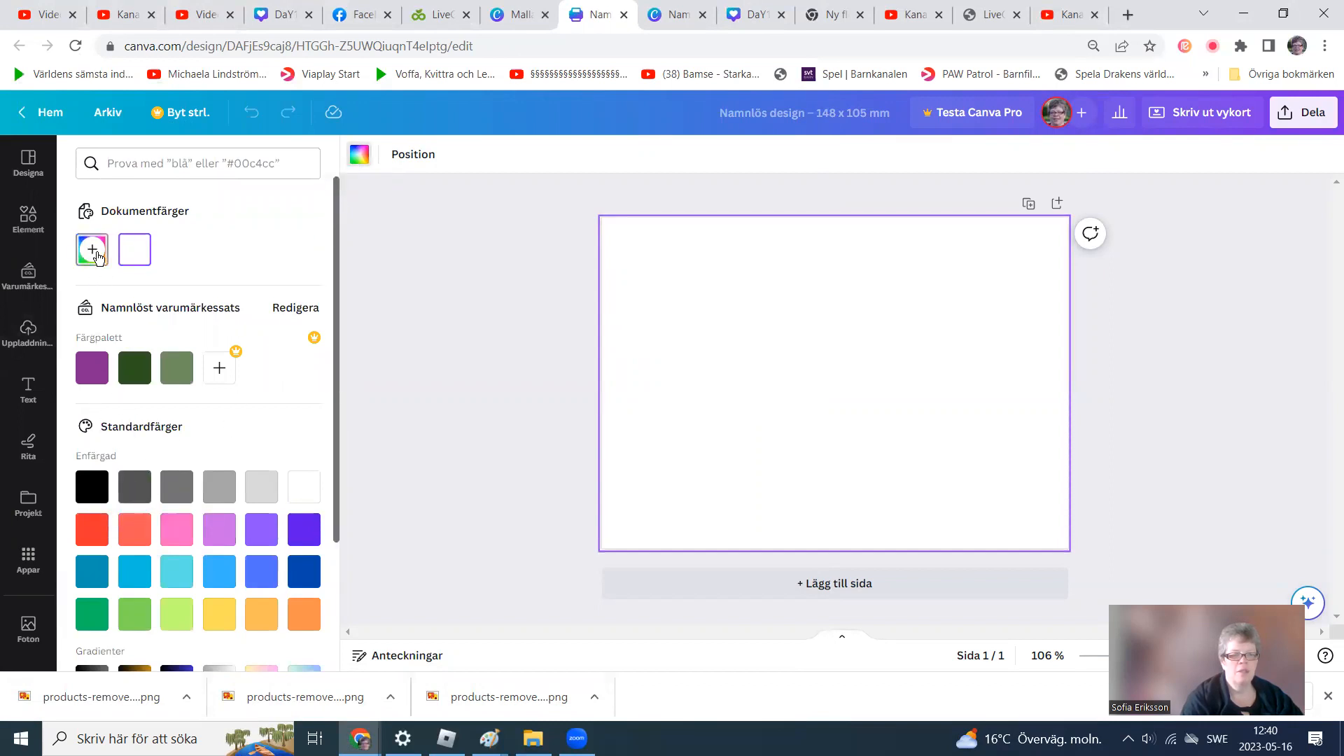
{"action": "left_click", "coordinate": [90, 259]}
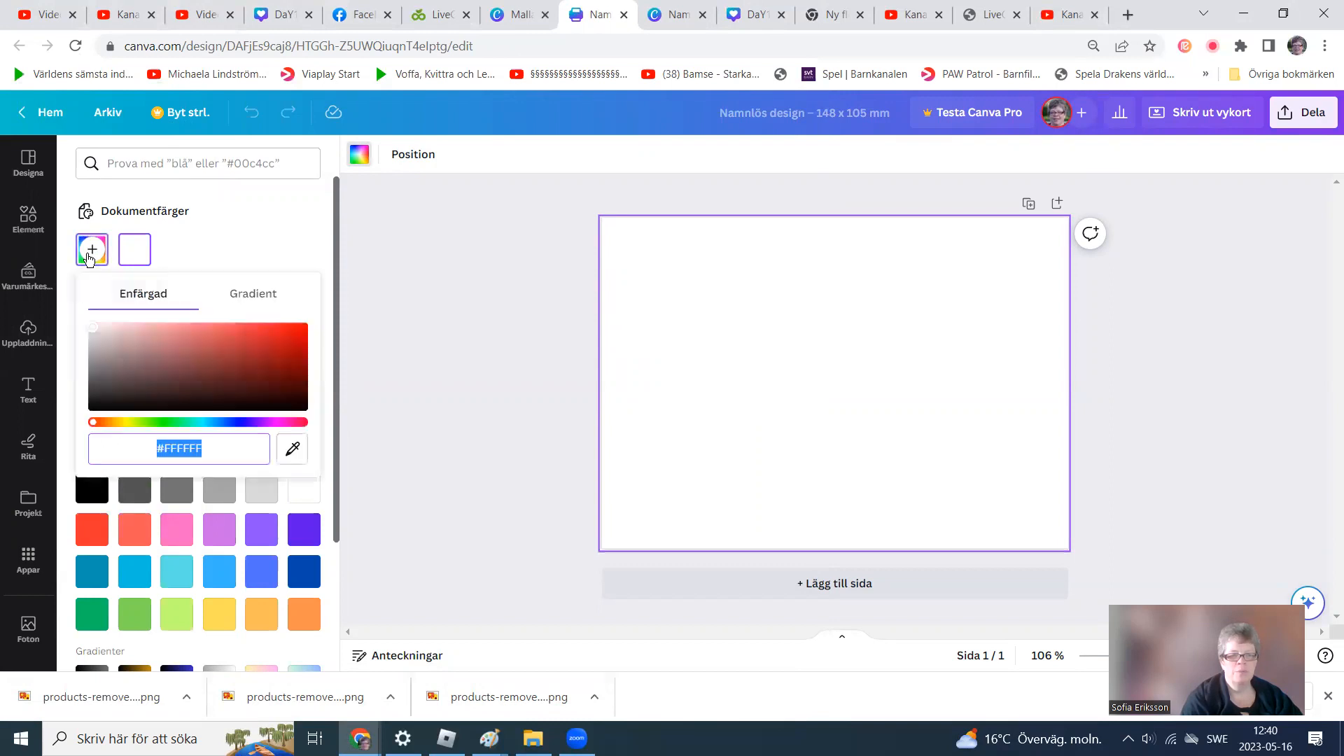
{"action": "left_click", "coordinate": [107, 336]}
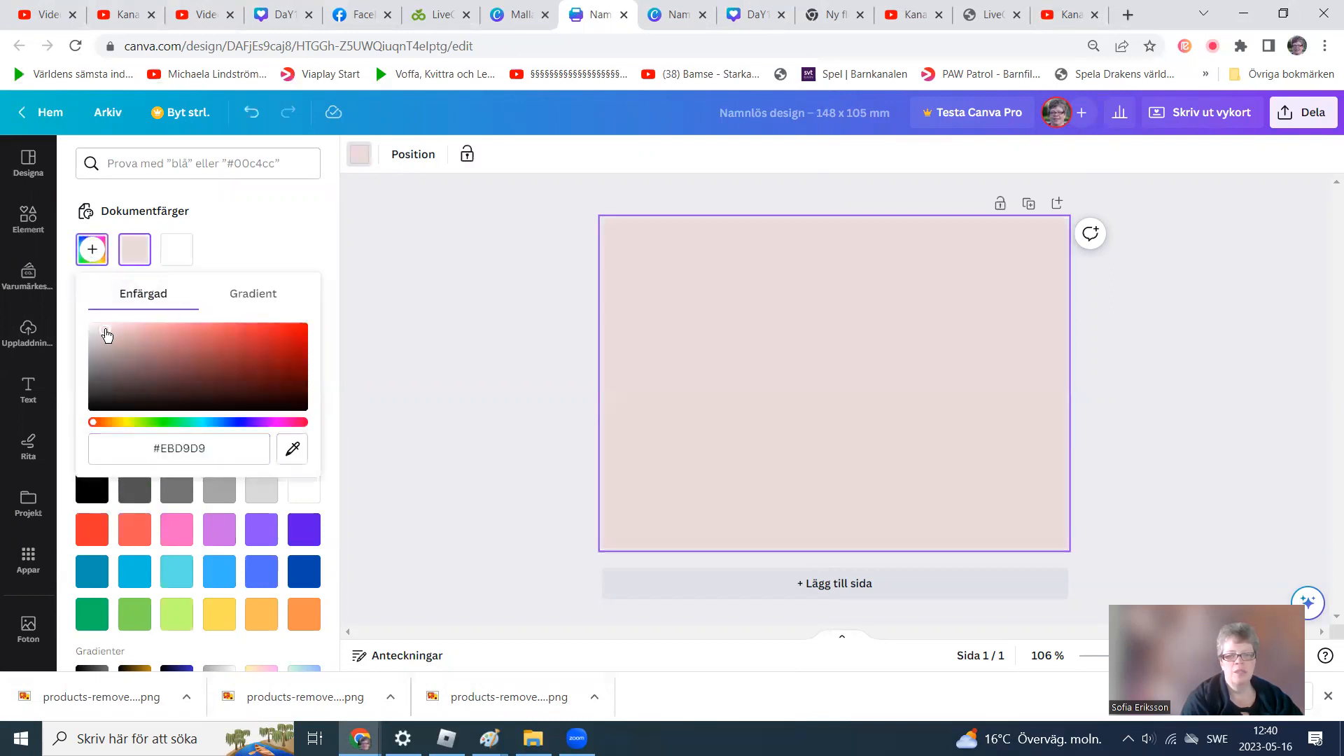
{"action": "left_click", "coordinate": [95, 343]}
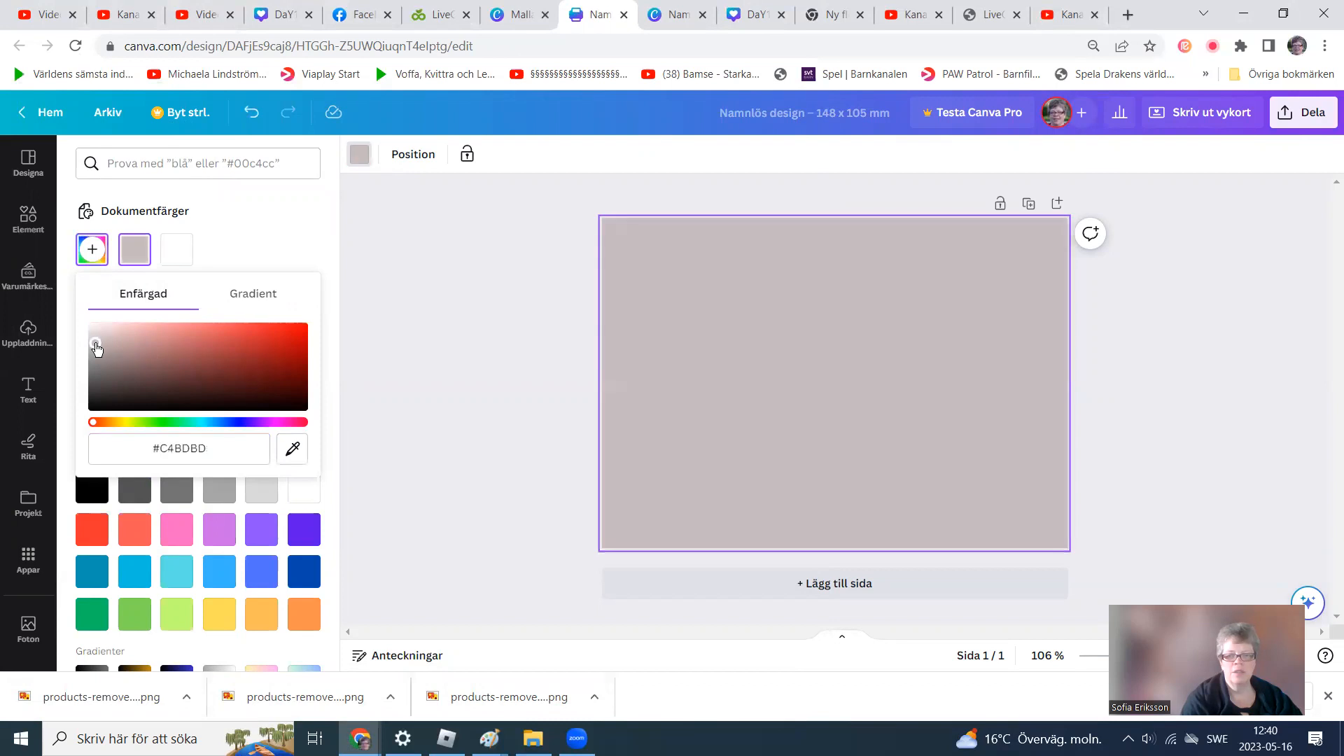
{"action": "left_click", "coordinate": [116, 329]}
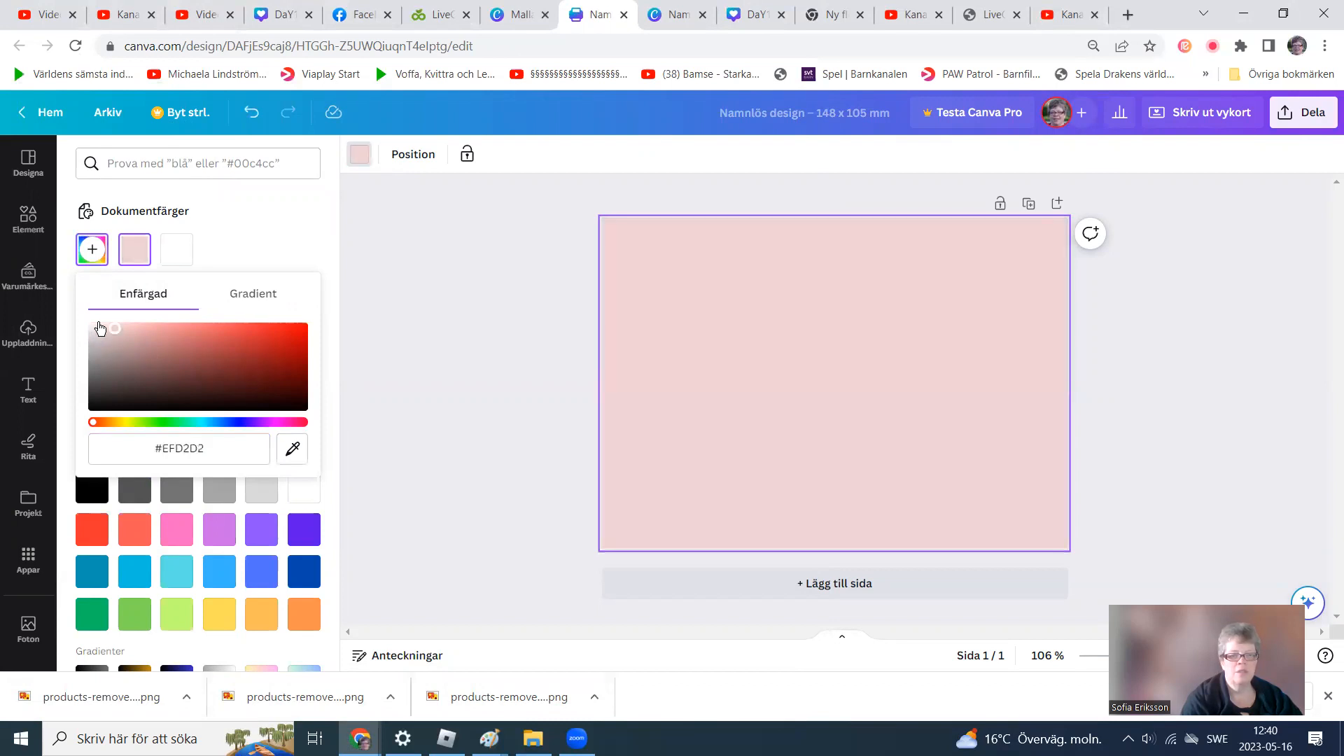
{"action": "left_click", "coordinate": [100, 328]}
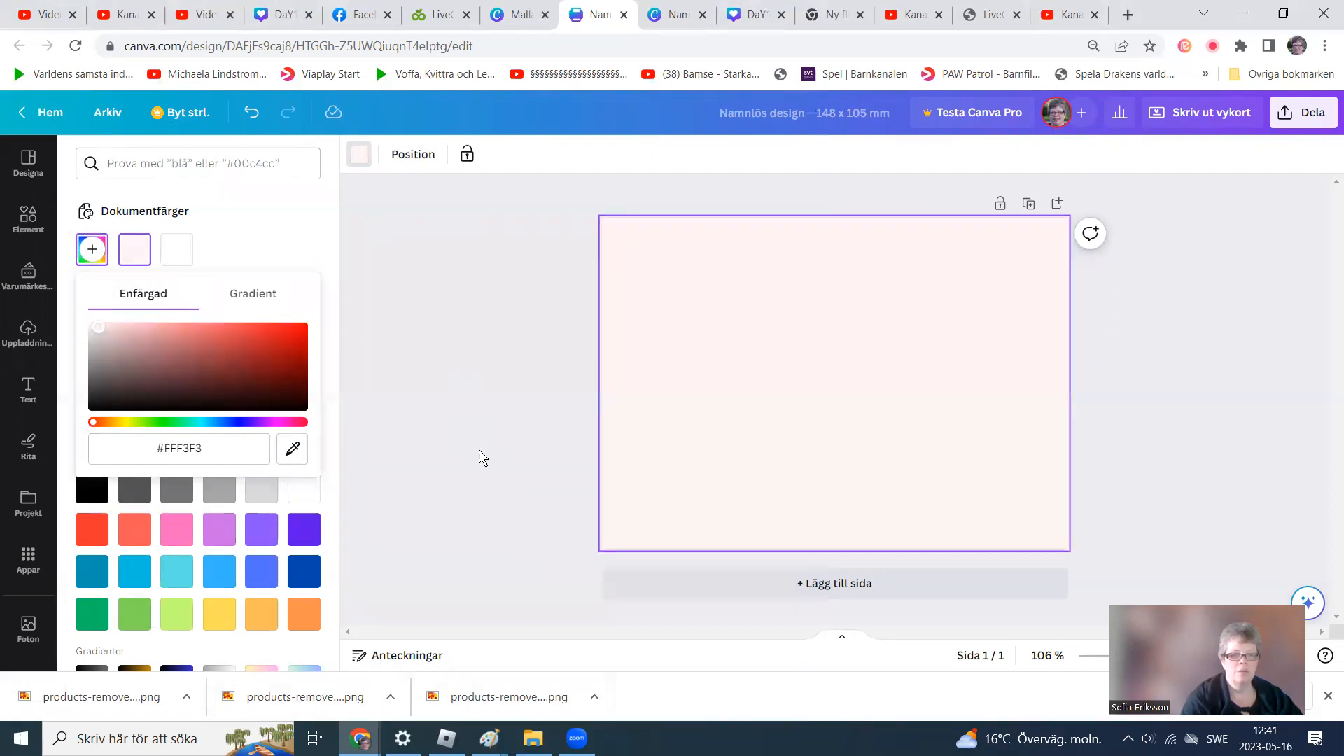
{"action": "left_click", "coordinate": [1266, 326]}
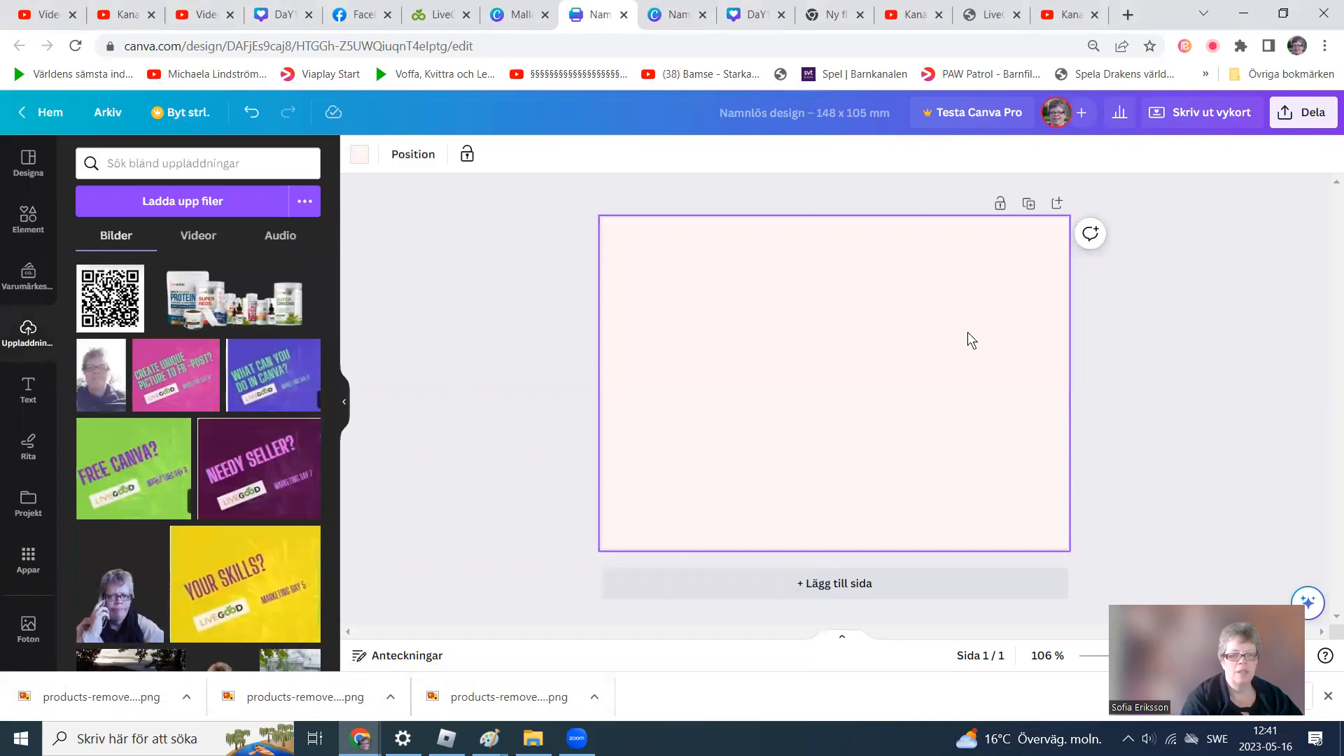
Place the uploaded product image on the postcard, resize it and position it in the lower middle.
{"action": "left_click_drag", "start_coordinate": [180, 303], "coordinate": [837, 484]}
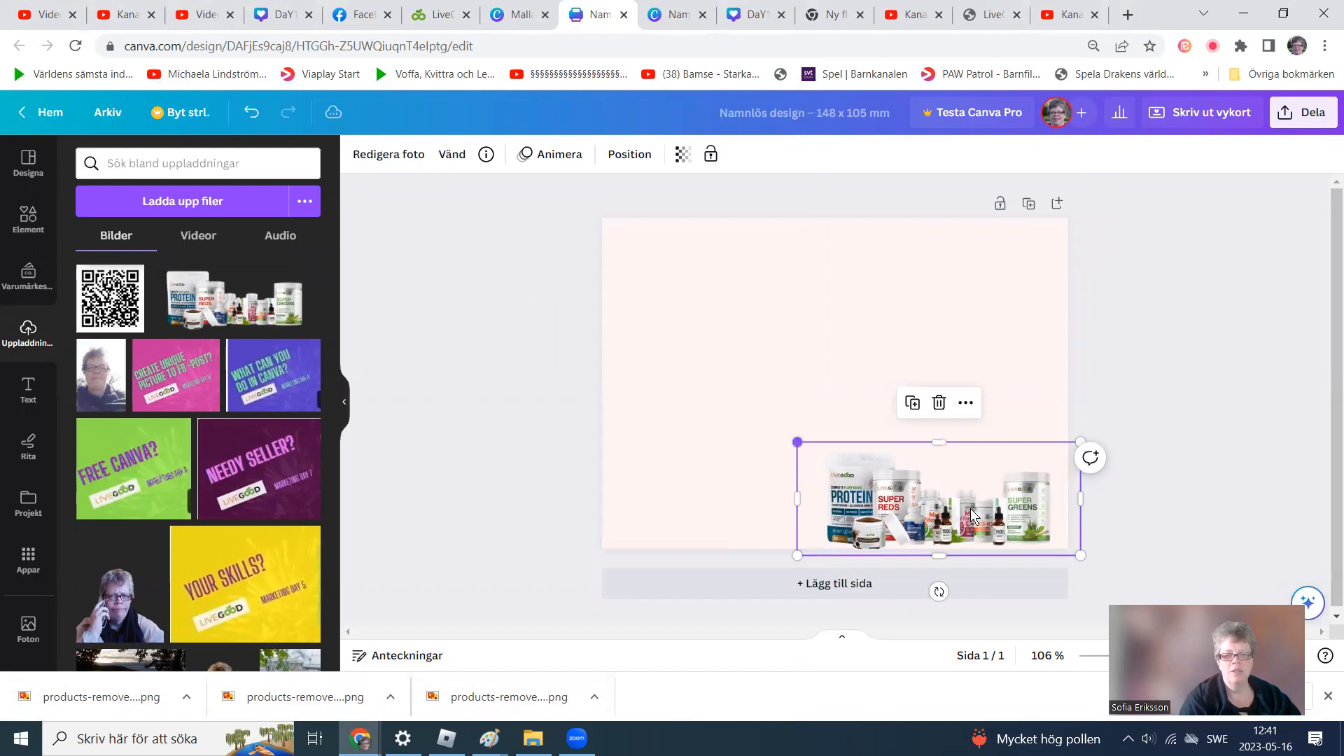
{"action": "left_click_drag", "start_coordinate": [948, 498], "coordinate": [918, 452]}
{"action": "left_click_drag", "start_coordinate": [769, 397], "coordinate": [673, 357]}
{"action": "left_click_drag", "start_coordinate": [871, 450], "coordinate": [850, 475]}
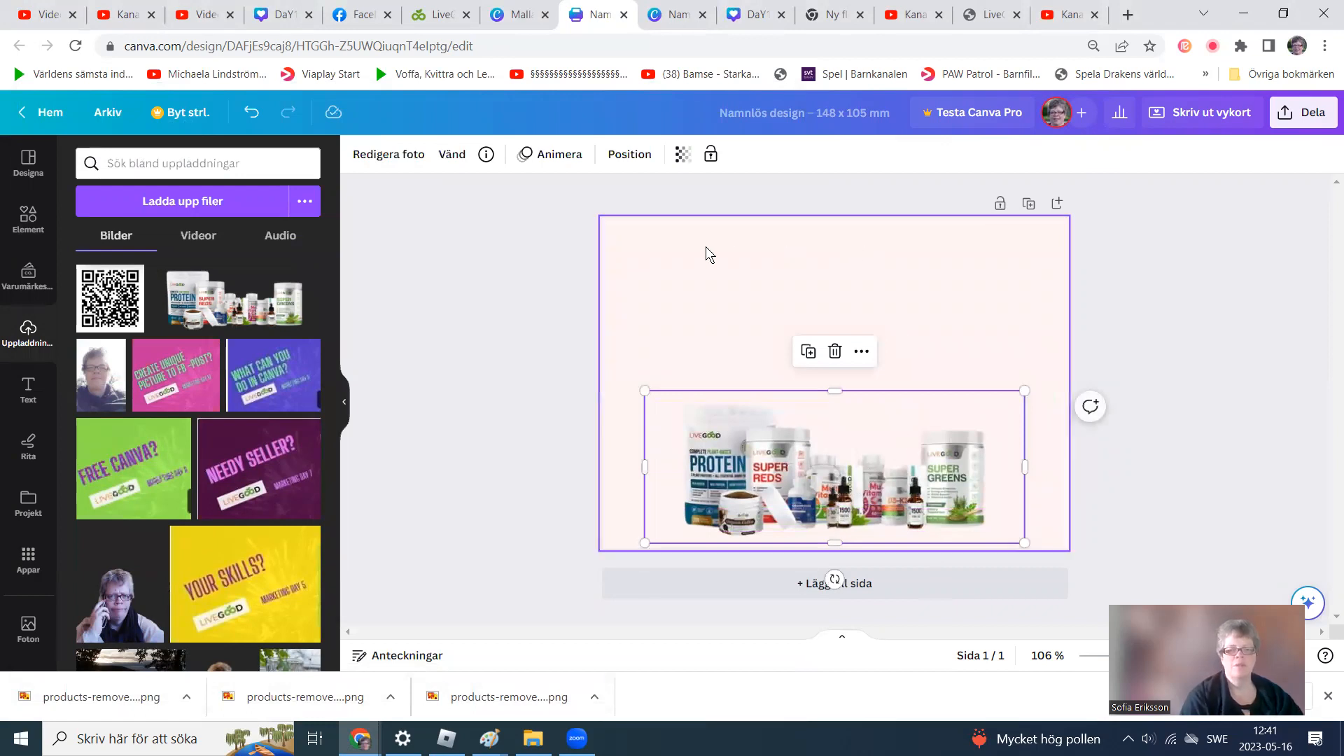
{"action": "left_click", "coordinate": [695, 267]}
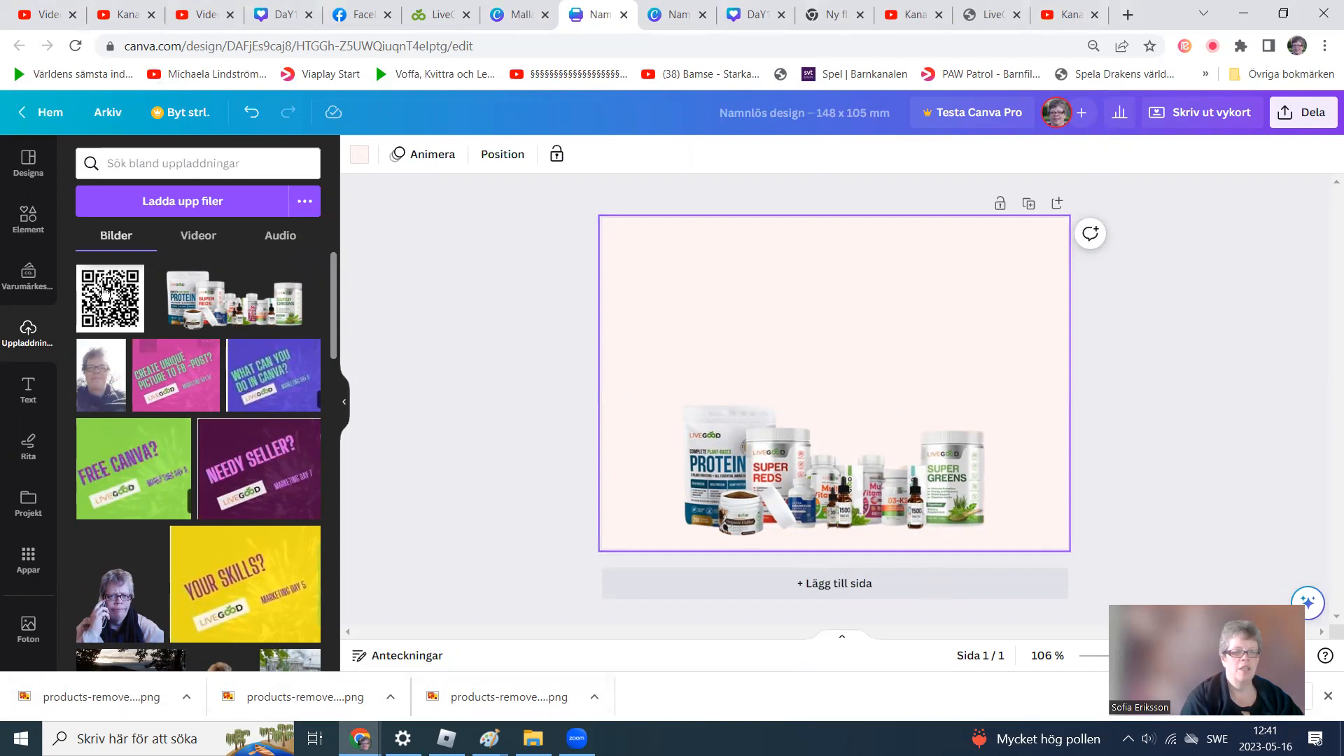
Add a subheading text box, enlarge it and move it to the top centre of the postcard.
{"action": "left_click", "coordinate": [27, 401]}
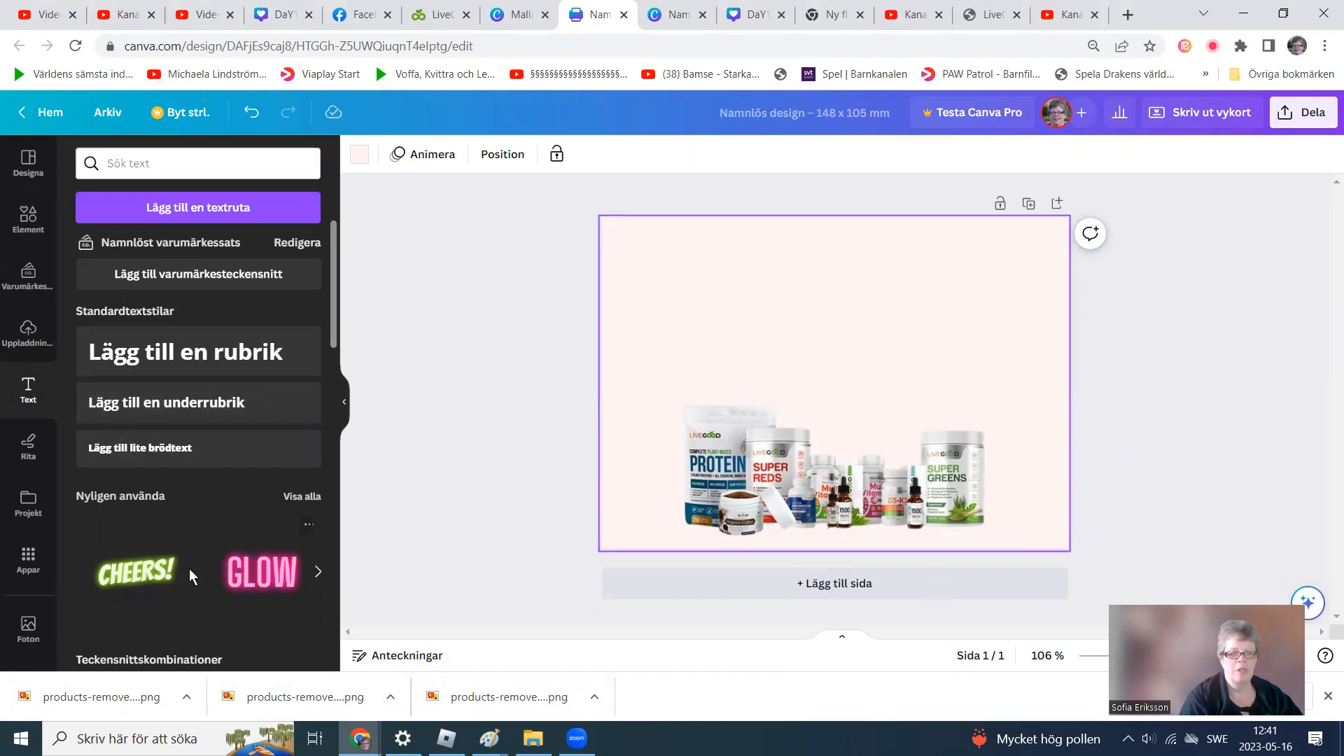
{"action": "left_click", "coordinate": [173, 410]}
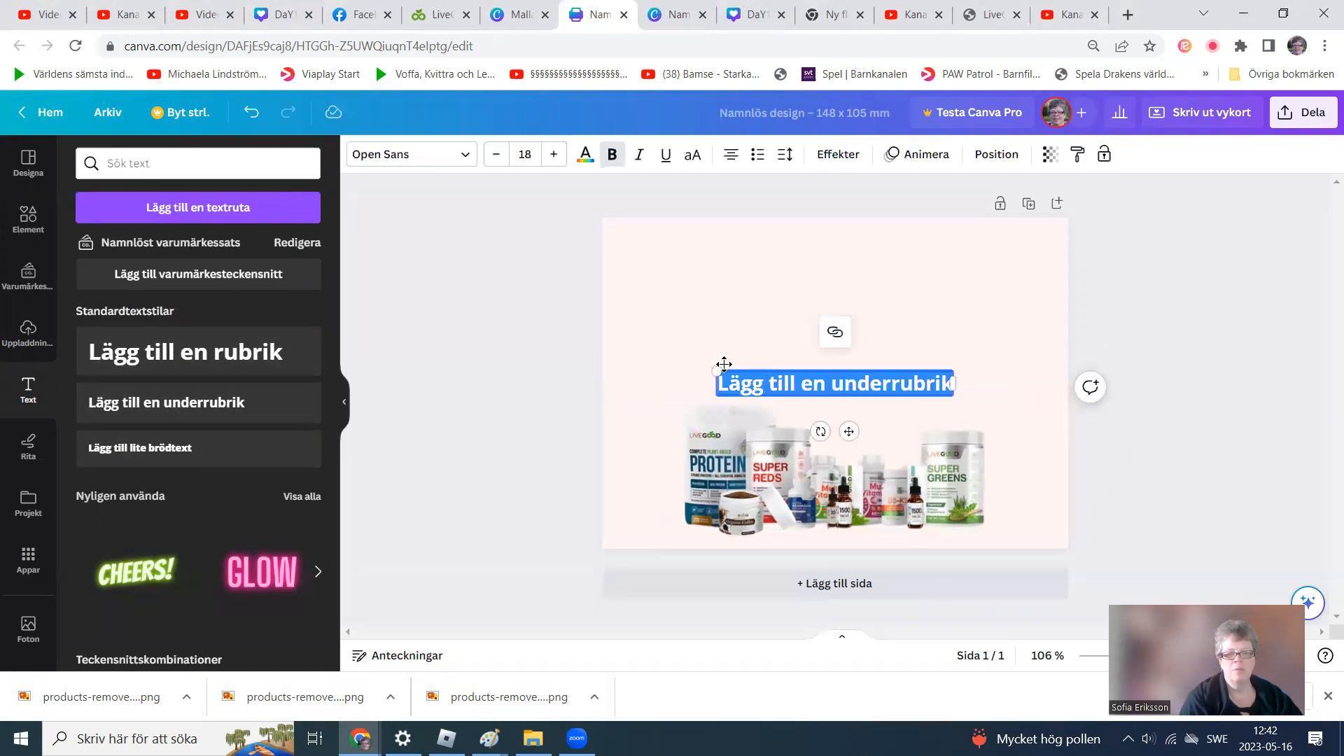
{"action": "left_click_drag", "start_coordinate": [710, 363], "coordinate": [661, 365]}
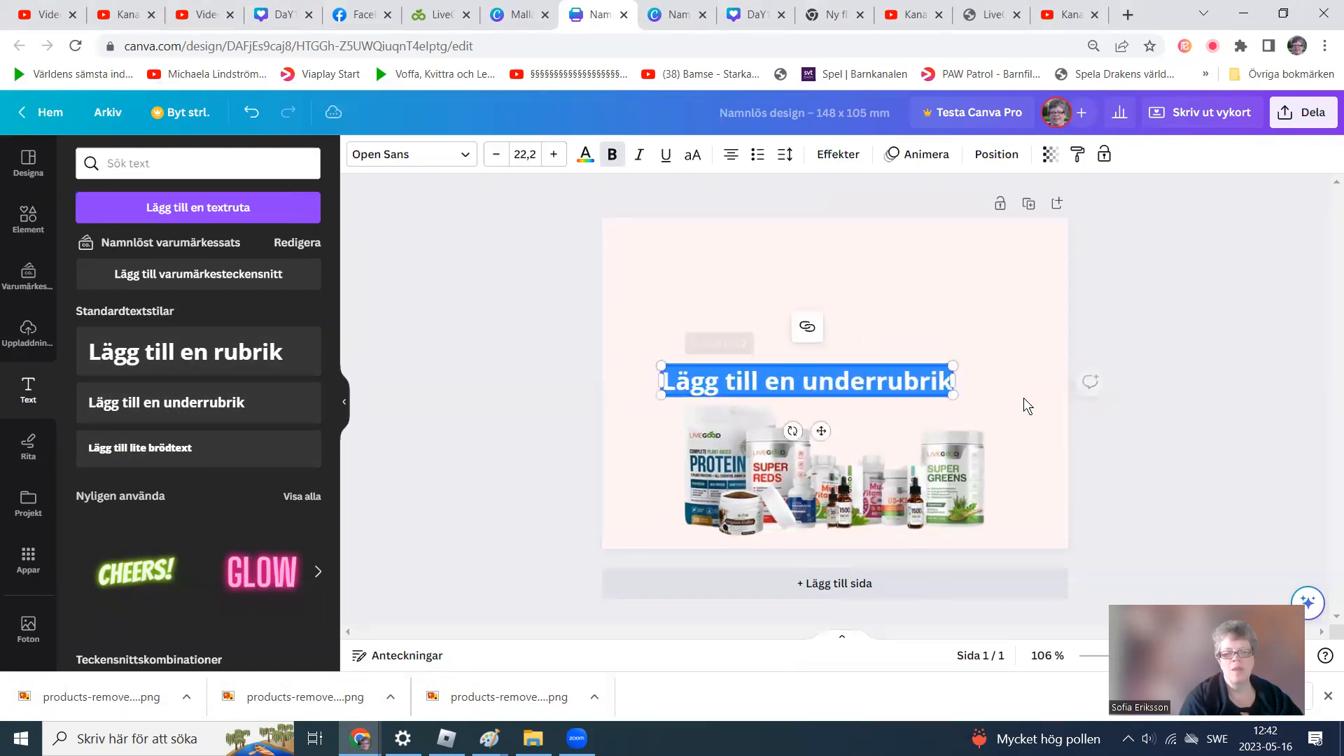
{"action": "left_click_drag", "start_coordinate": [952, 366], "coordinate": [1010, 341]}
{"action": "left_click_drag", "start_coordinate": [853, 433], "coordinate": [859, 341]}
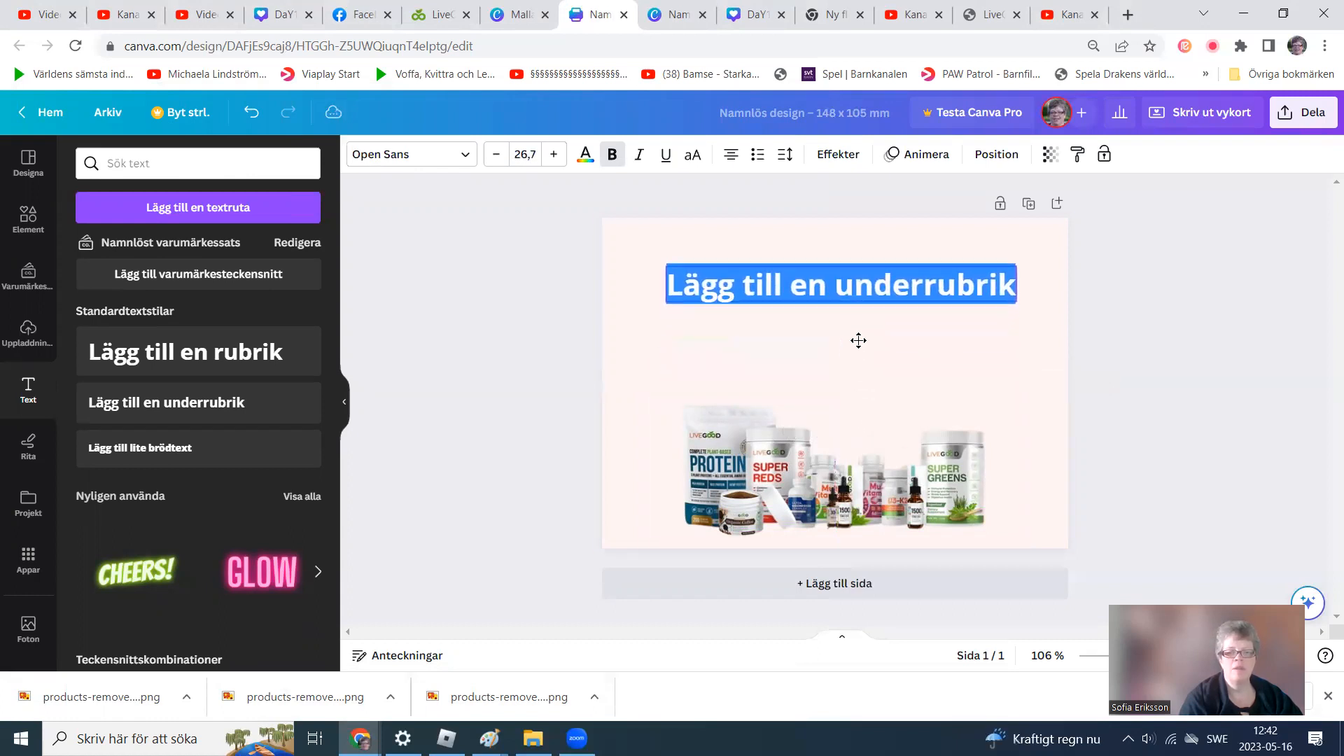
Replace the subheading text with "Amazing products".
{"action": "left_click", "coordinate": [923, 283]}
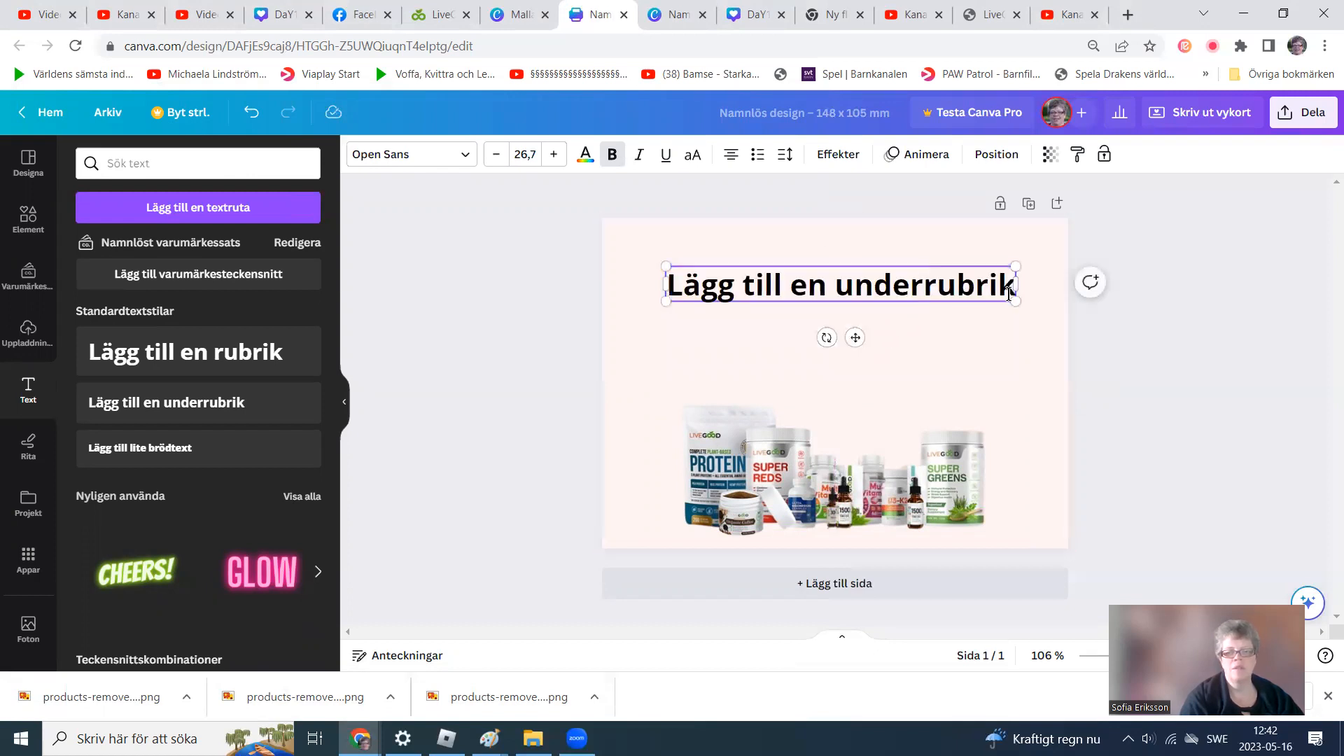
{"action": "left_click_drag", "start_coordinate": [1007, 283], "coordinate": [602, 318]}
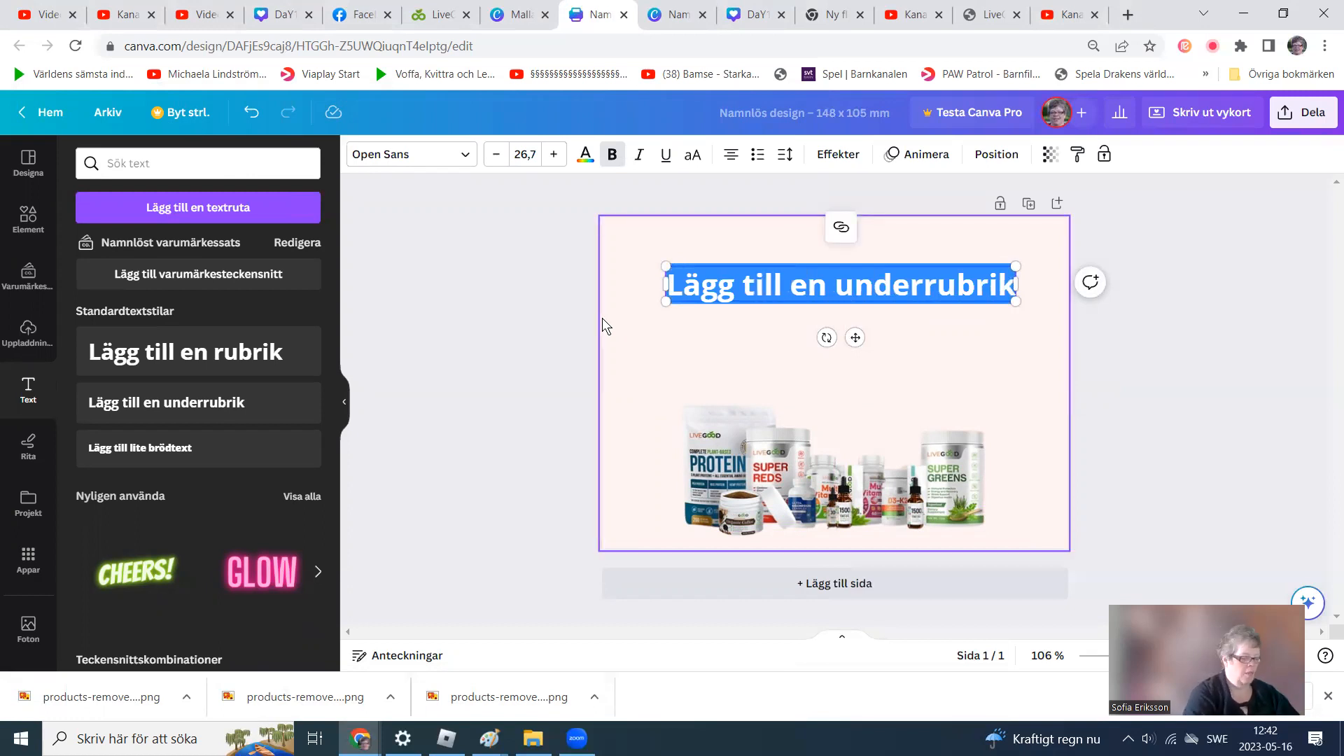
{"action": "type", "text": "Ama"}
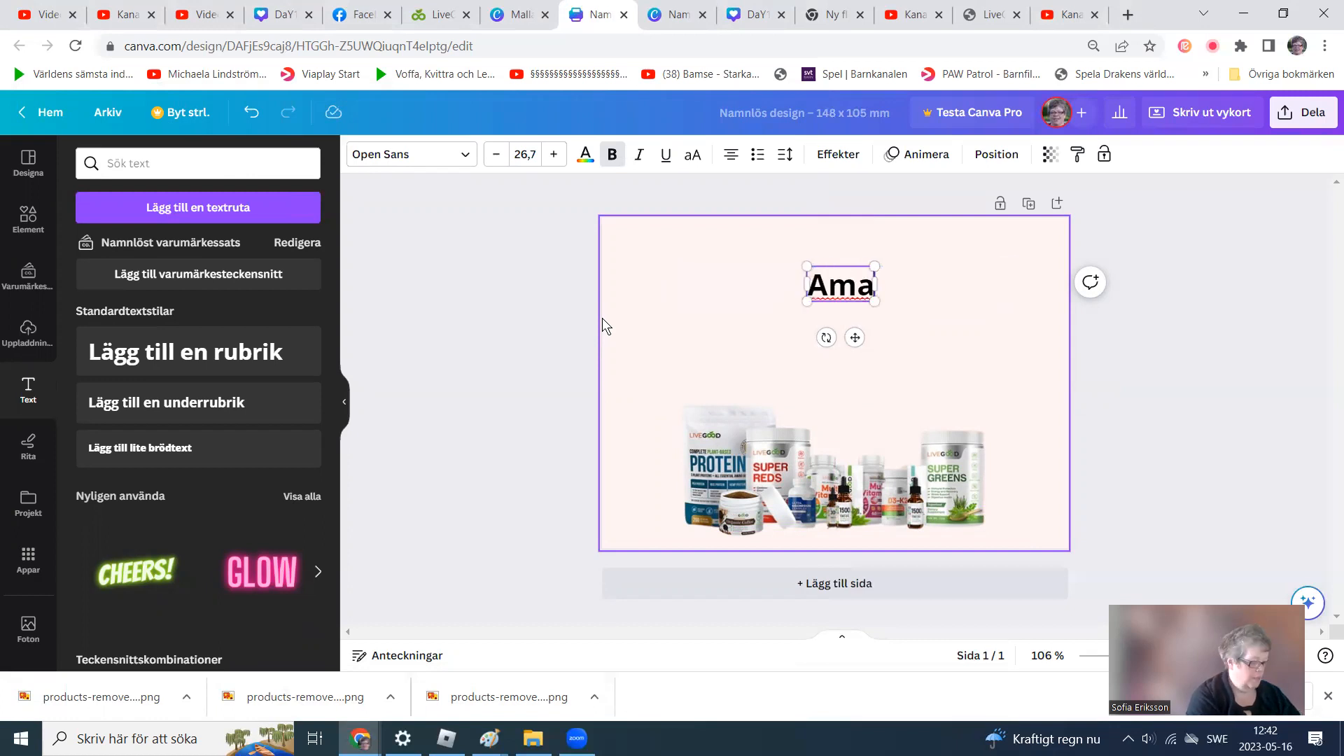
{"action": "type", "text": "zing p"}
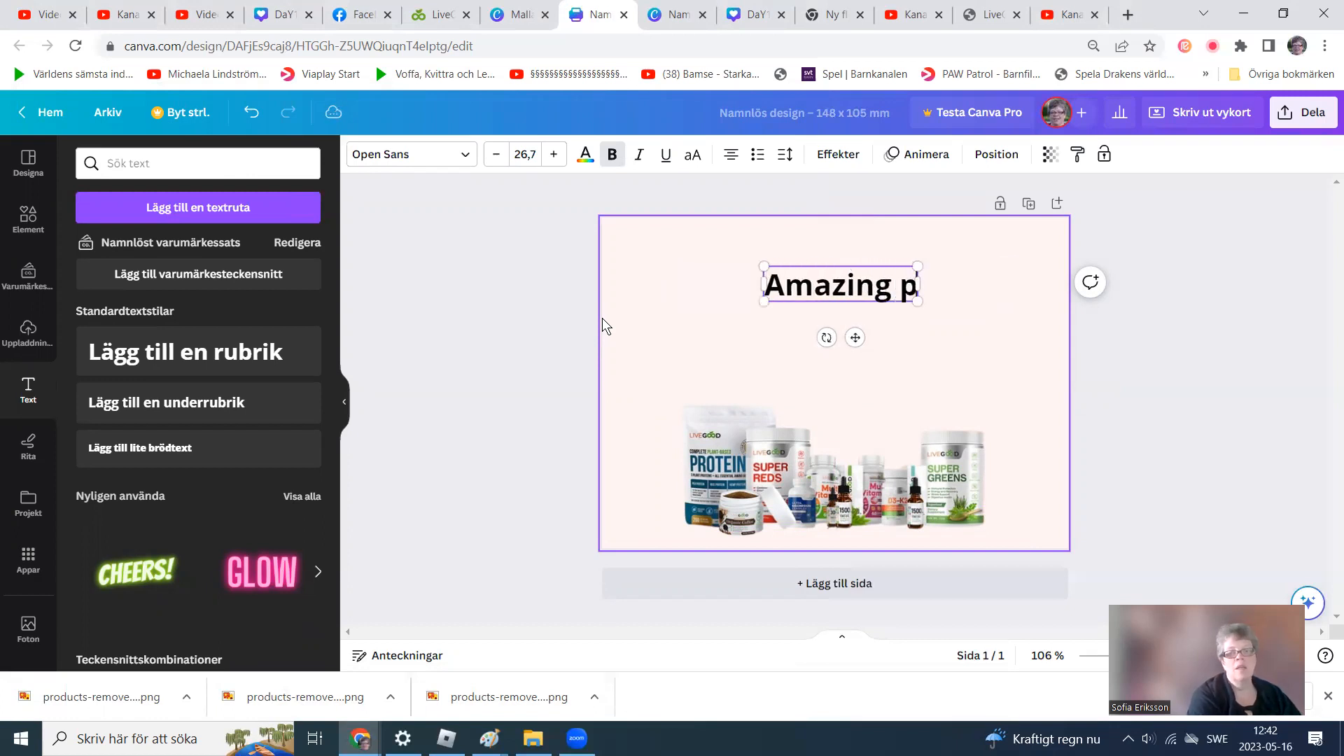
{"action": "type", "text": "roduct"}
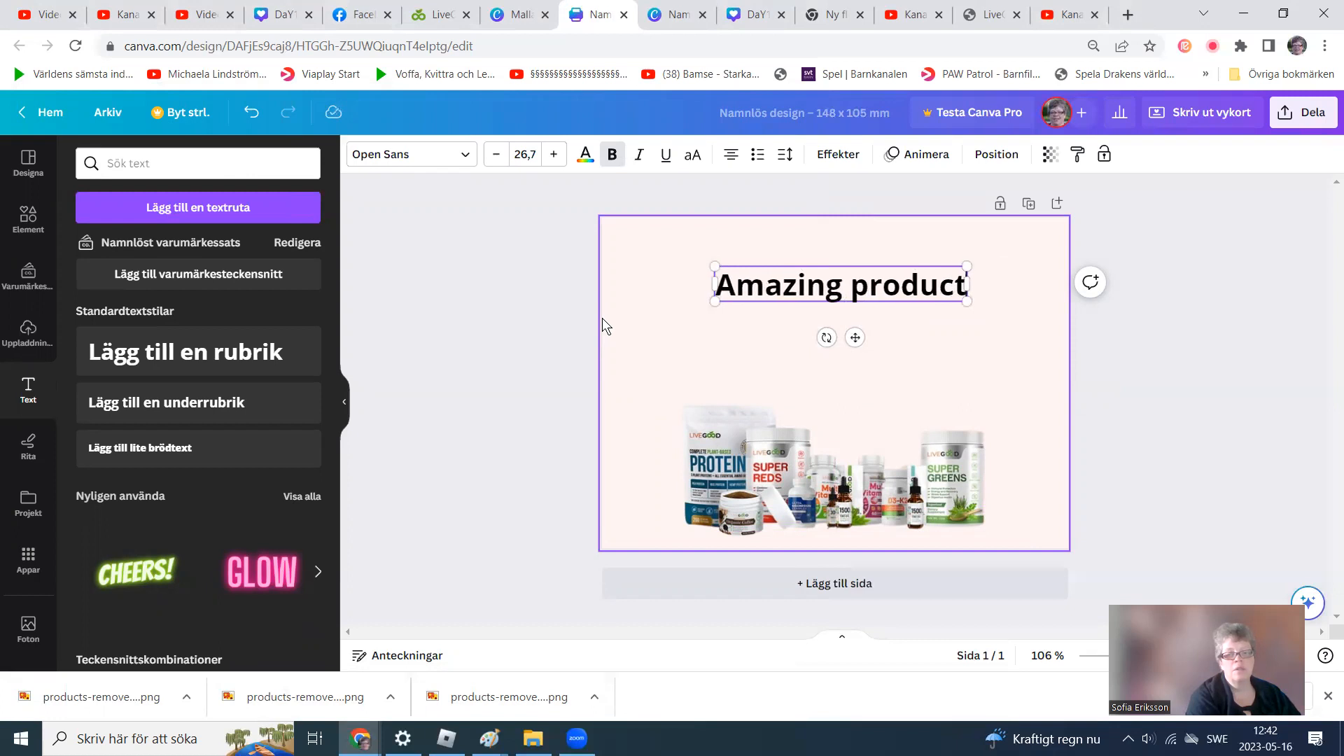
{"action": "type", "text": "s"}
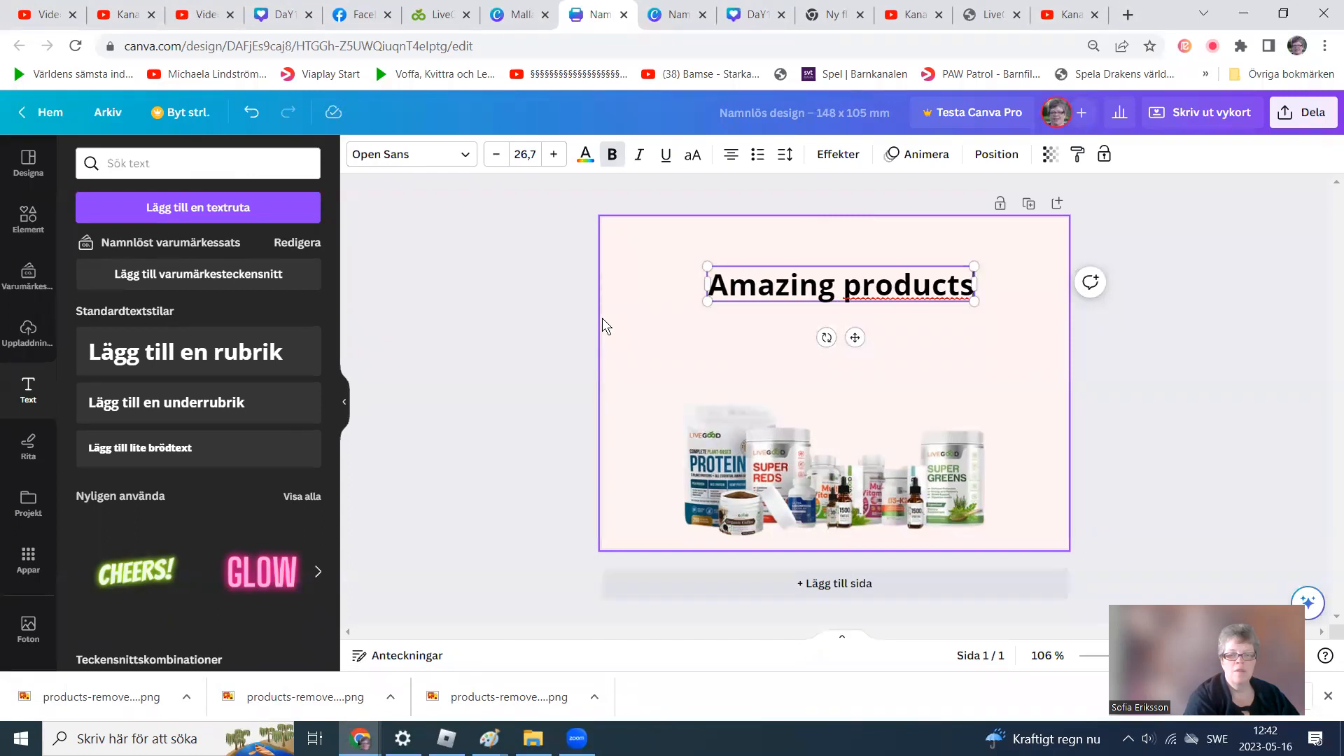
Extend the headline to "Amazing products!" followed by a new line "Do you want to buy them cheaper?".
{"action": "type", "text": "!"}
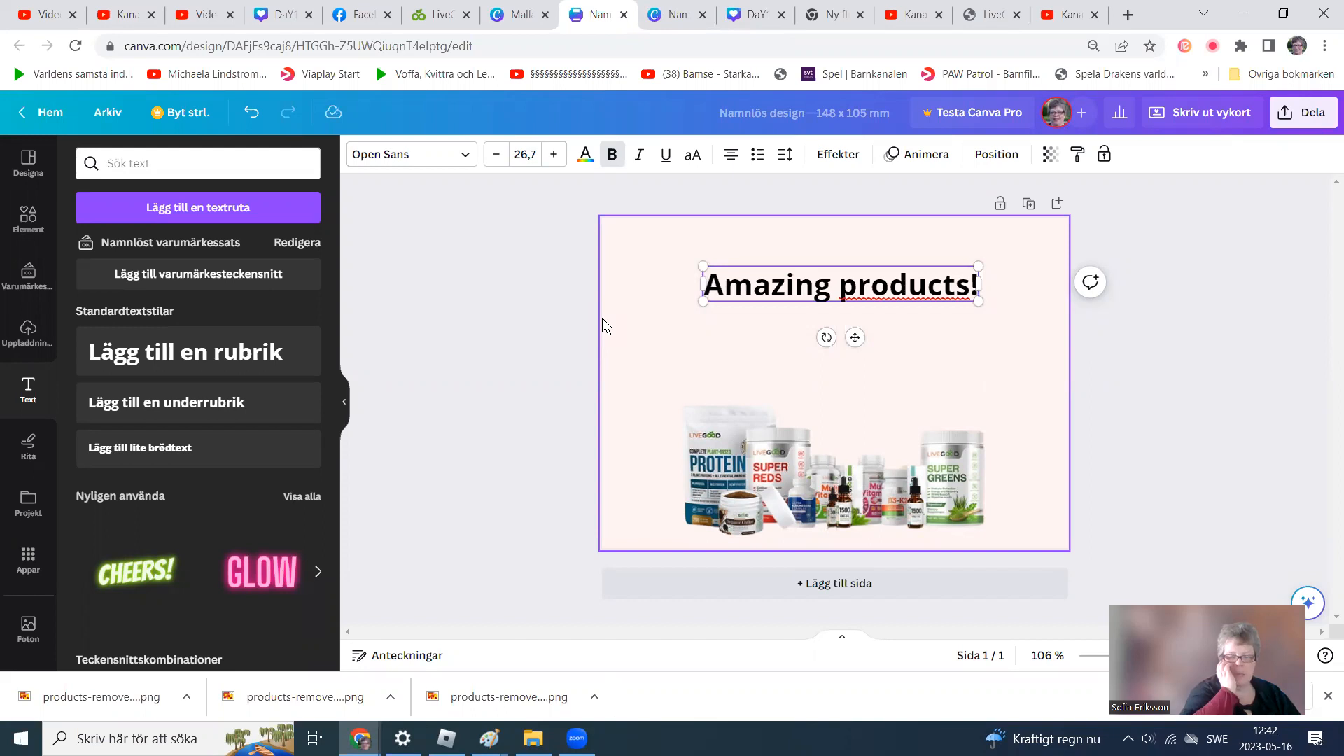
{"action": "key", "text": "Return"}
{"action": "type", "text": "Do you want to by"}
{"action": "key", "text": "BackSpace"}
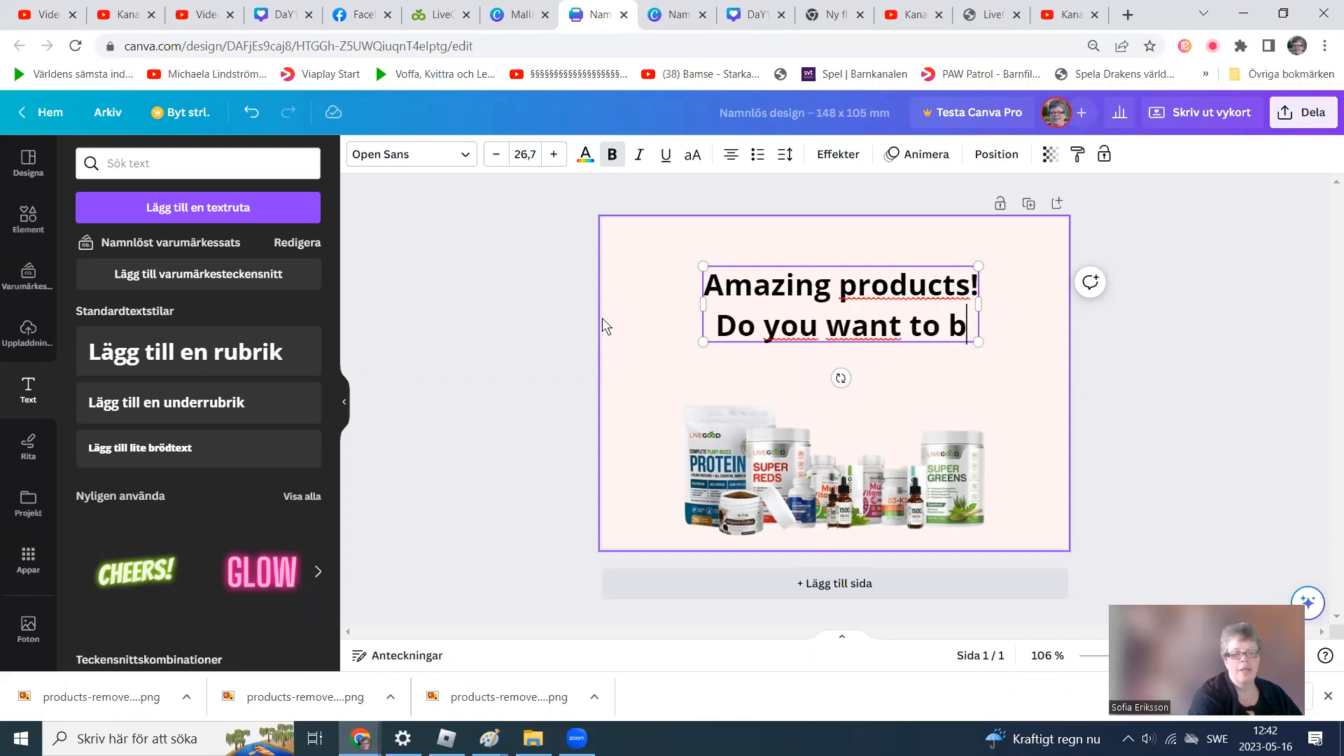
{"action": "type", "text": "ur"}
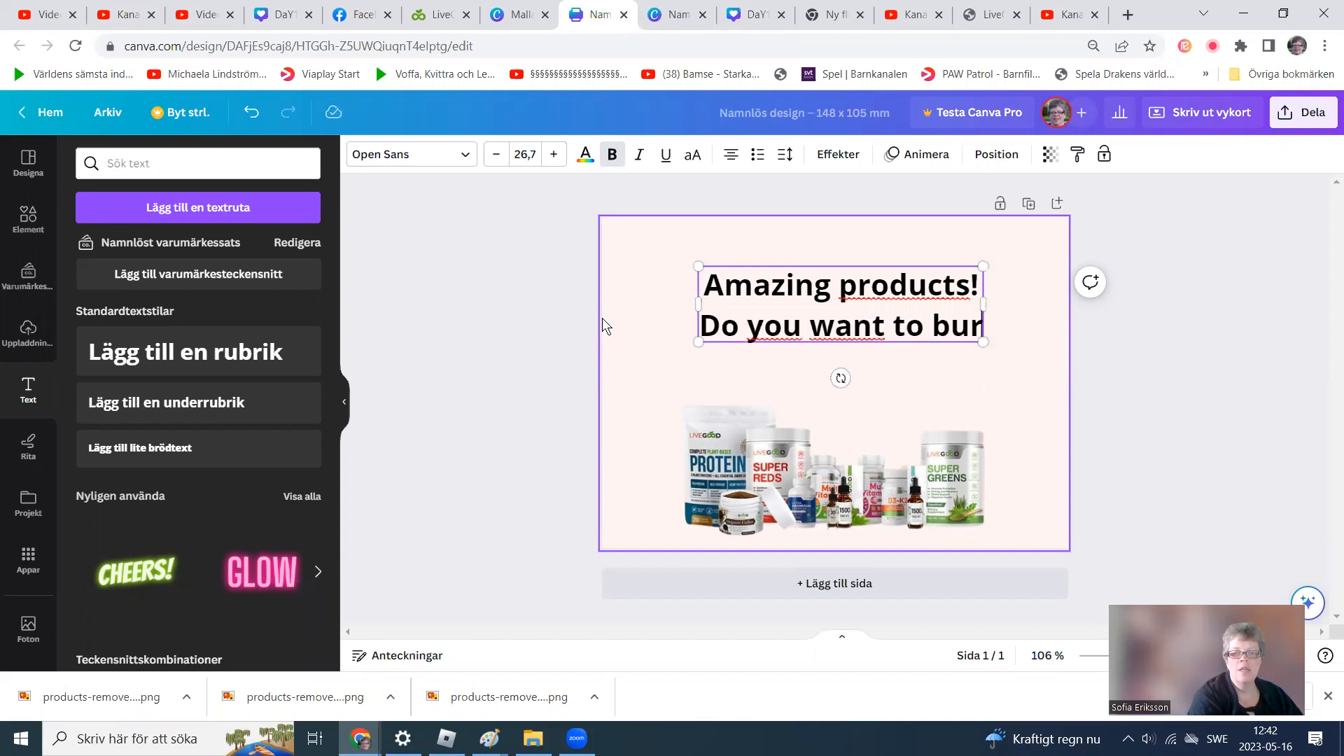
{"action": "key", "text": "BackSpace"}
{"action": "type", "text": "y"}
{"action": "type", "text": " them ceh"}
{"action": "key", "text": "BackSpace"}
{"action": "key", "text": "BackSpace"}
{"action": "type", "text": "heaper?"}
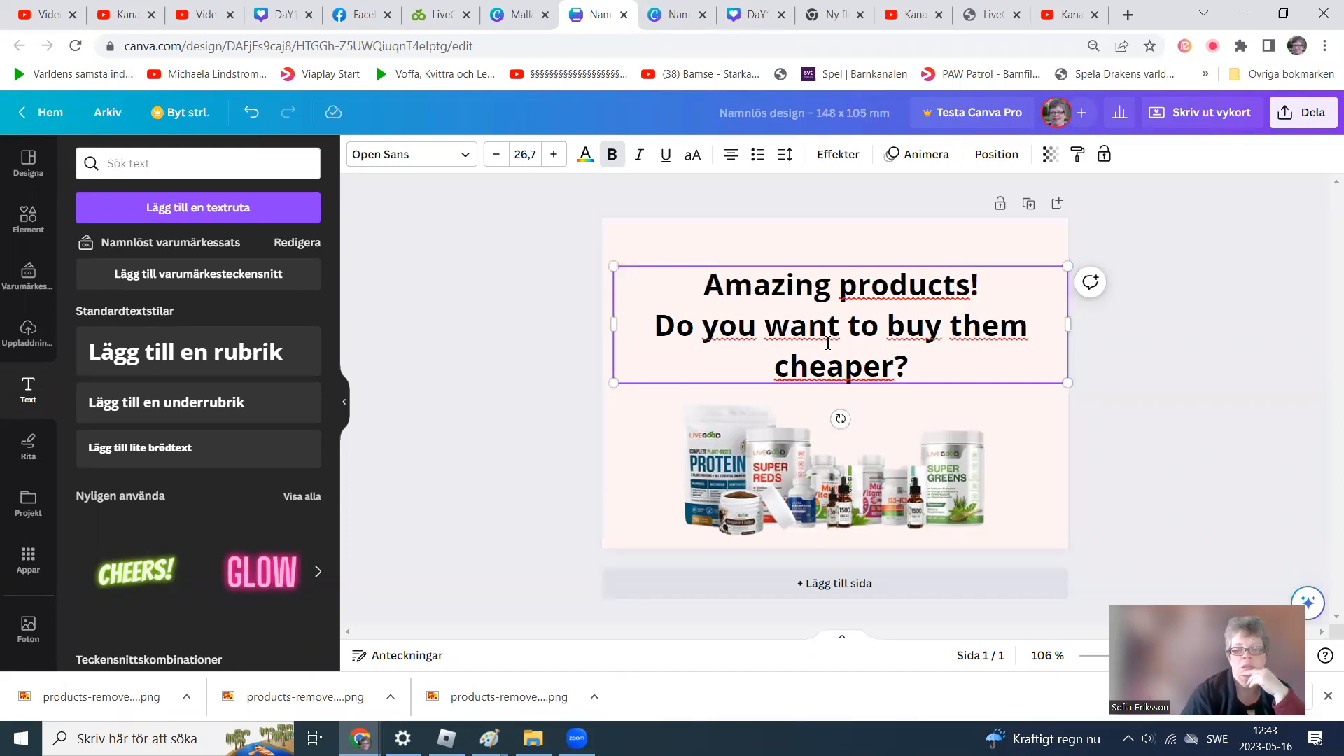
Rearrange the headline line breaks so it reads on three lines, with "buy them cheaper?" on its own line.
{"action": "left_click", "coordinate": [888, 330]}
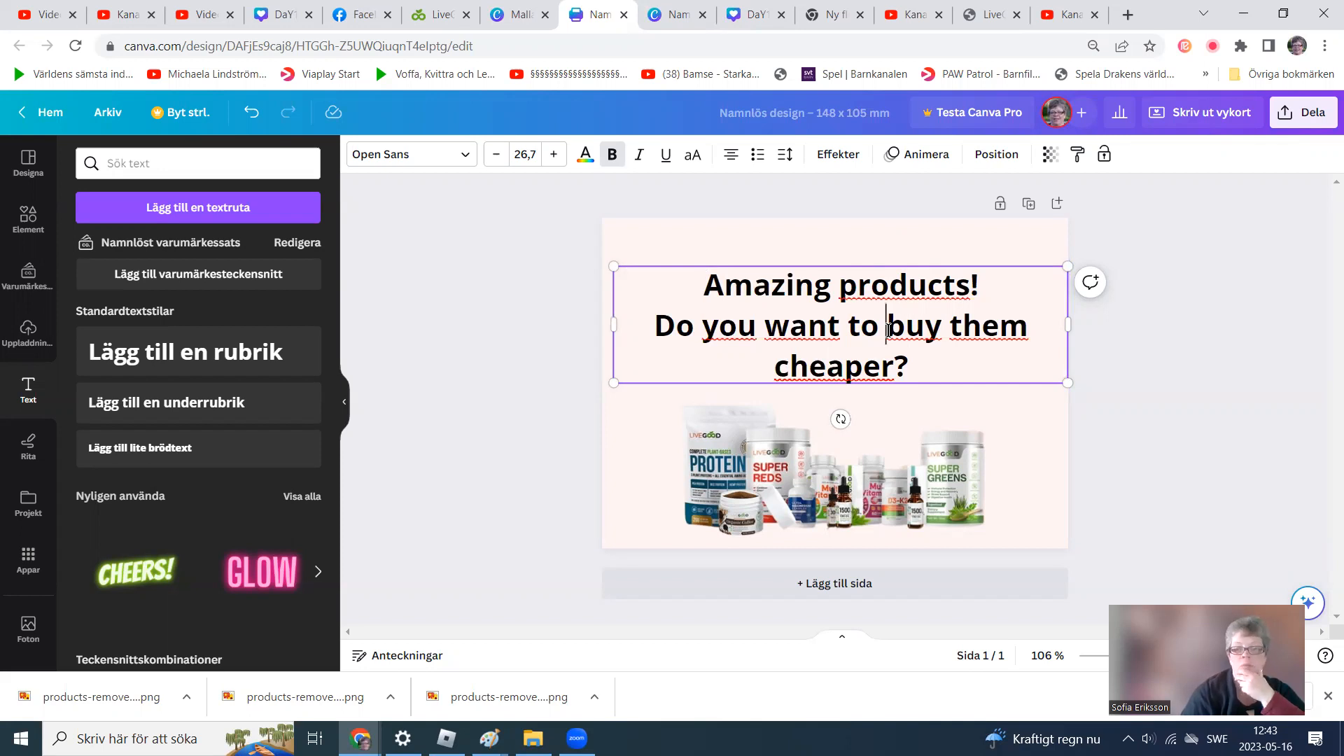
{"action": "key", "text": "Return"}
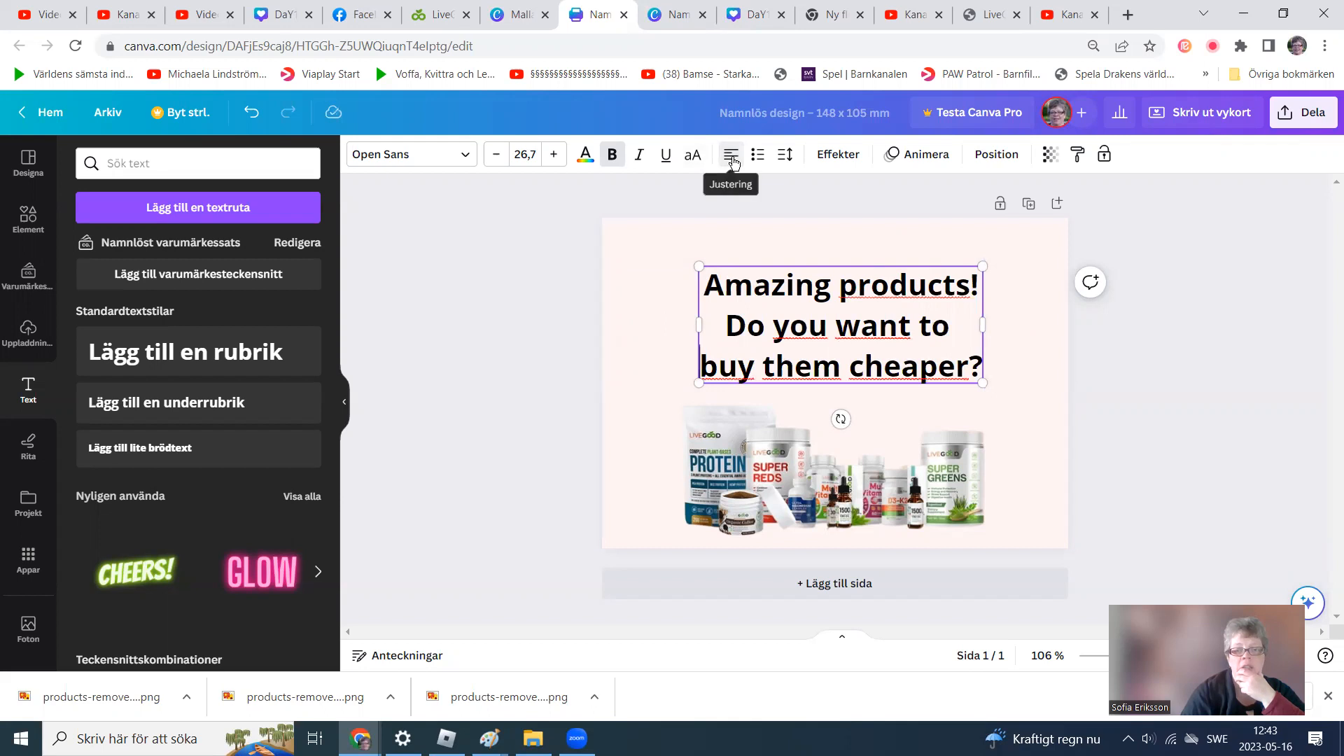
{"action": "left_click", "coordinate": [731, 324]}
{"action": "key", "text": "BackSpace"}
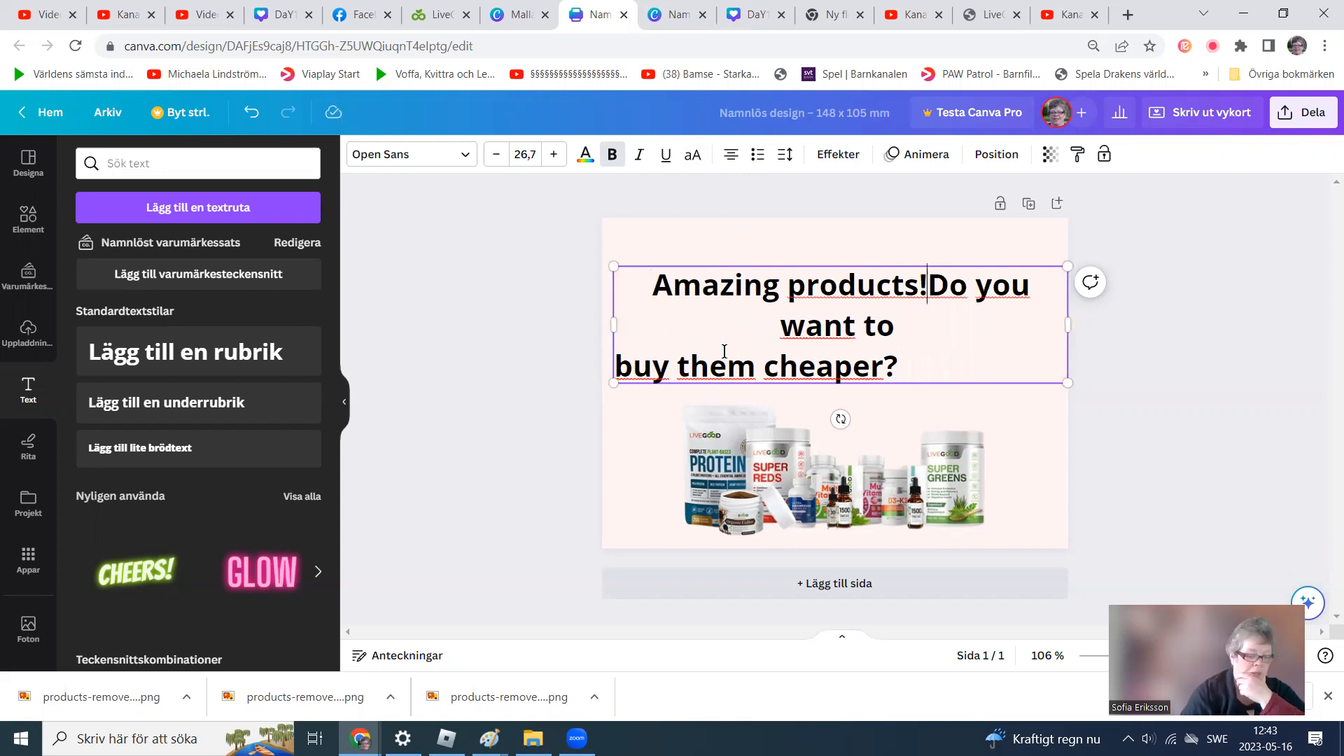
{"action": "key", "text": "Return"}
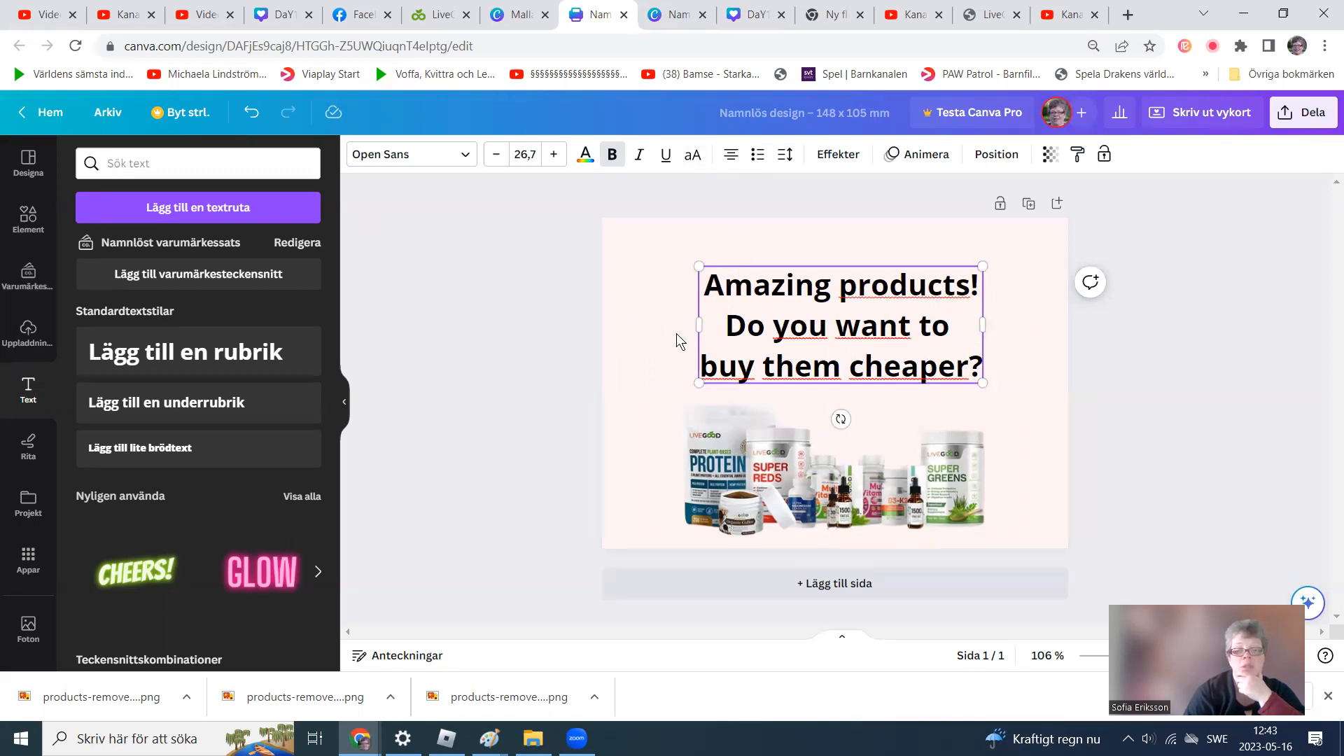
Change the headline's alignment and retype the first letter "A" of "Amazing".
{"action": "left_click", "coordinate": [728, 154]}
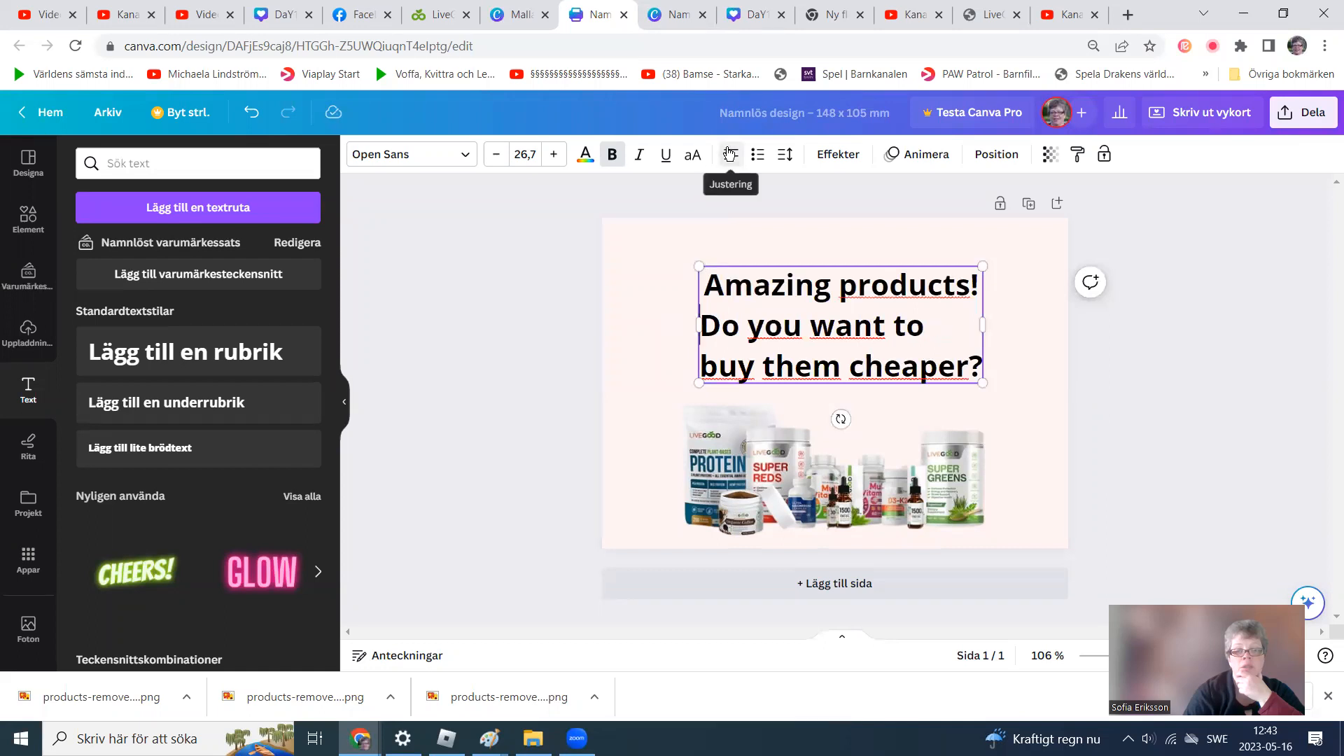
{"action": "left_click", "coordinate": [706, 282]}
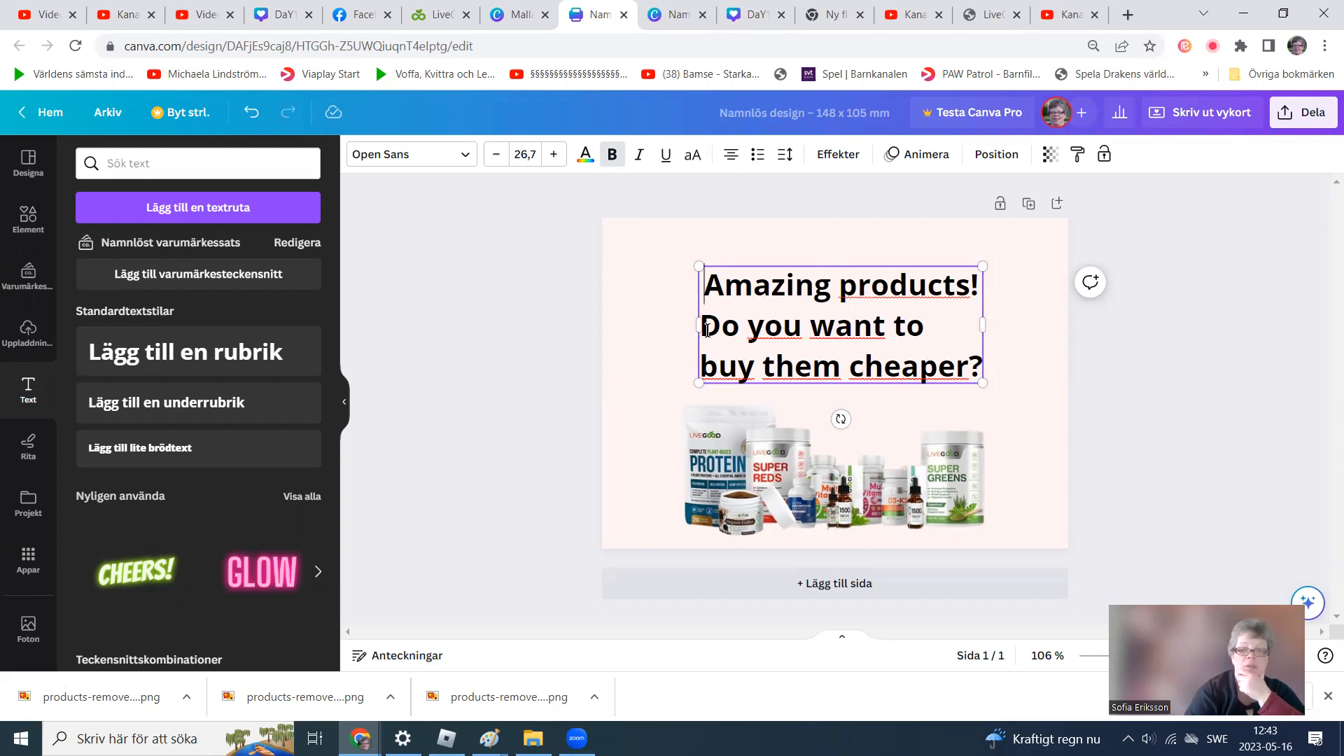
{"action": "key", "text": "Delete"}
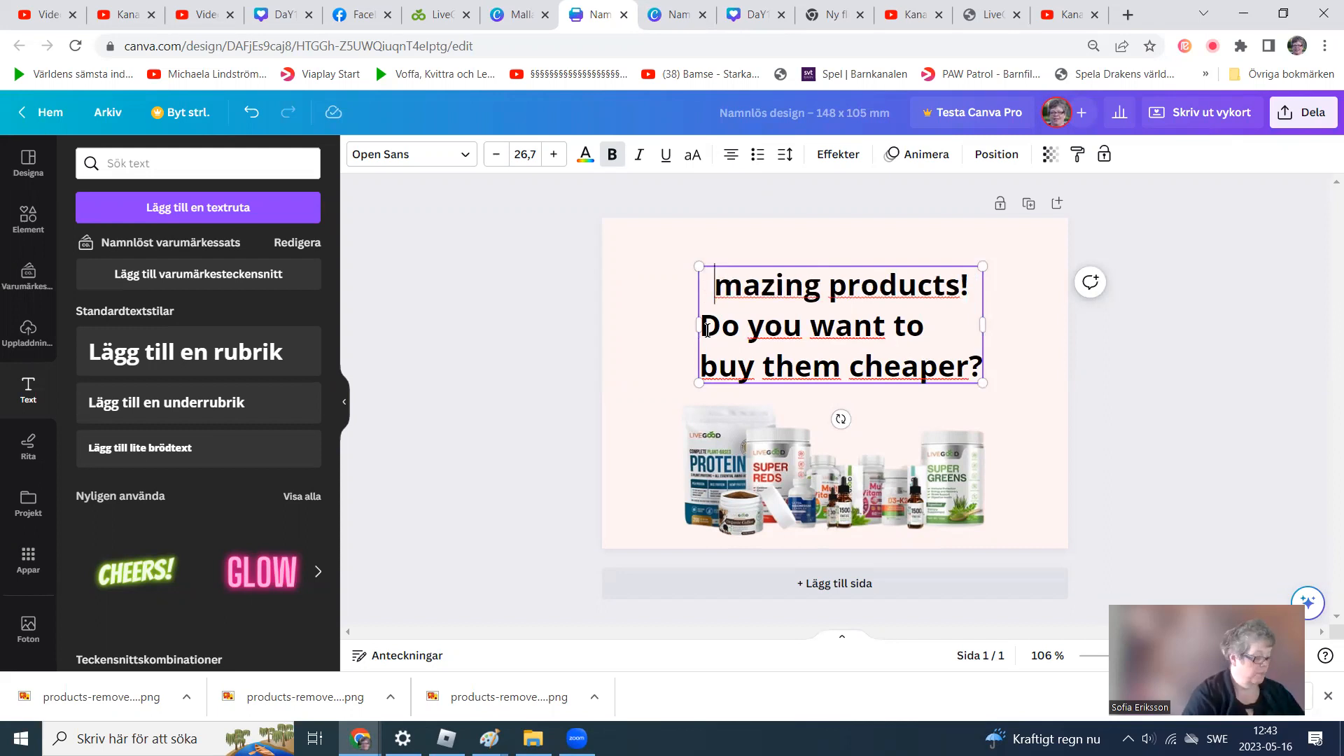
{"action": "type", "text": "A"}
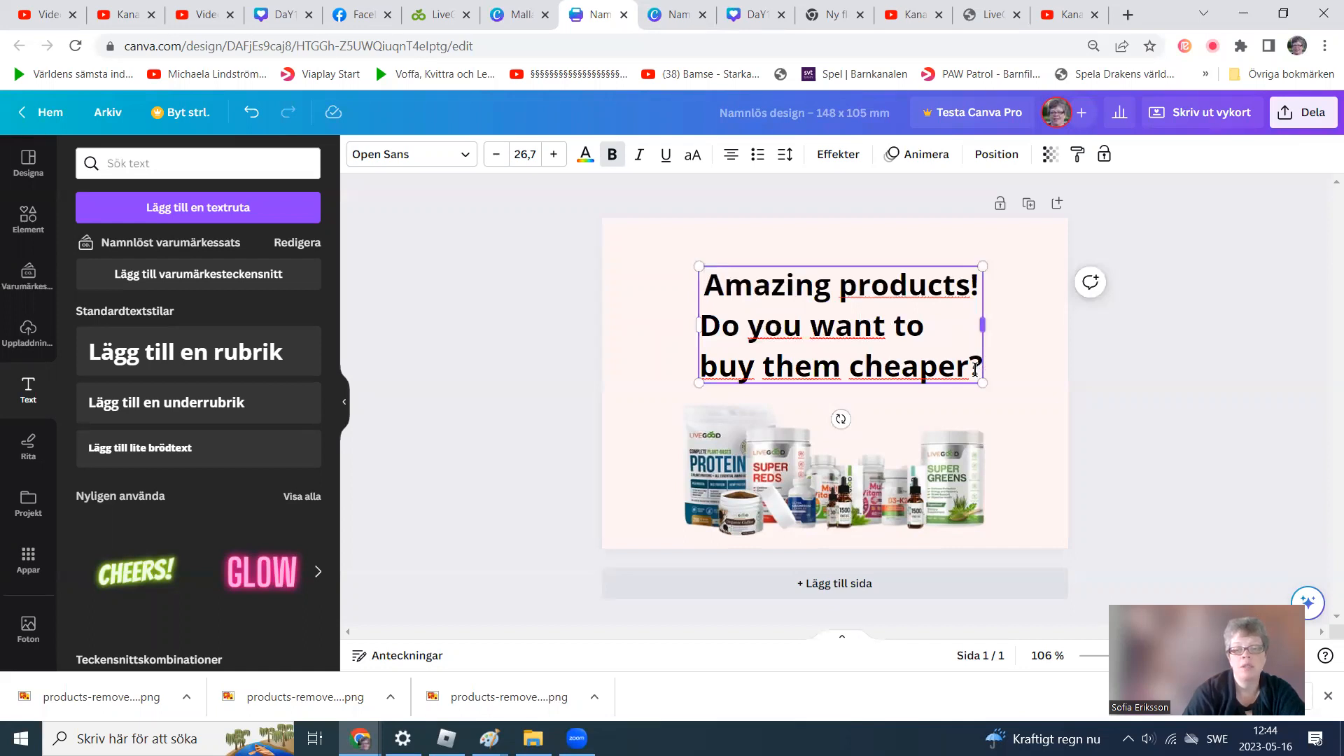
Select all headline text and change its font to Noto Serif.
{"action": "left_click_drag", "start_coordinate": [983, 364], "coordinate": [700, 274]}
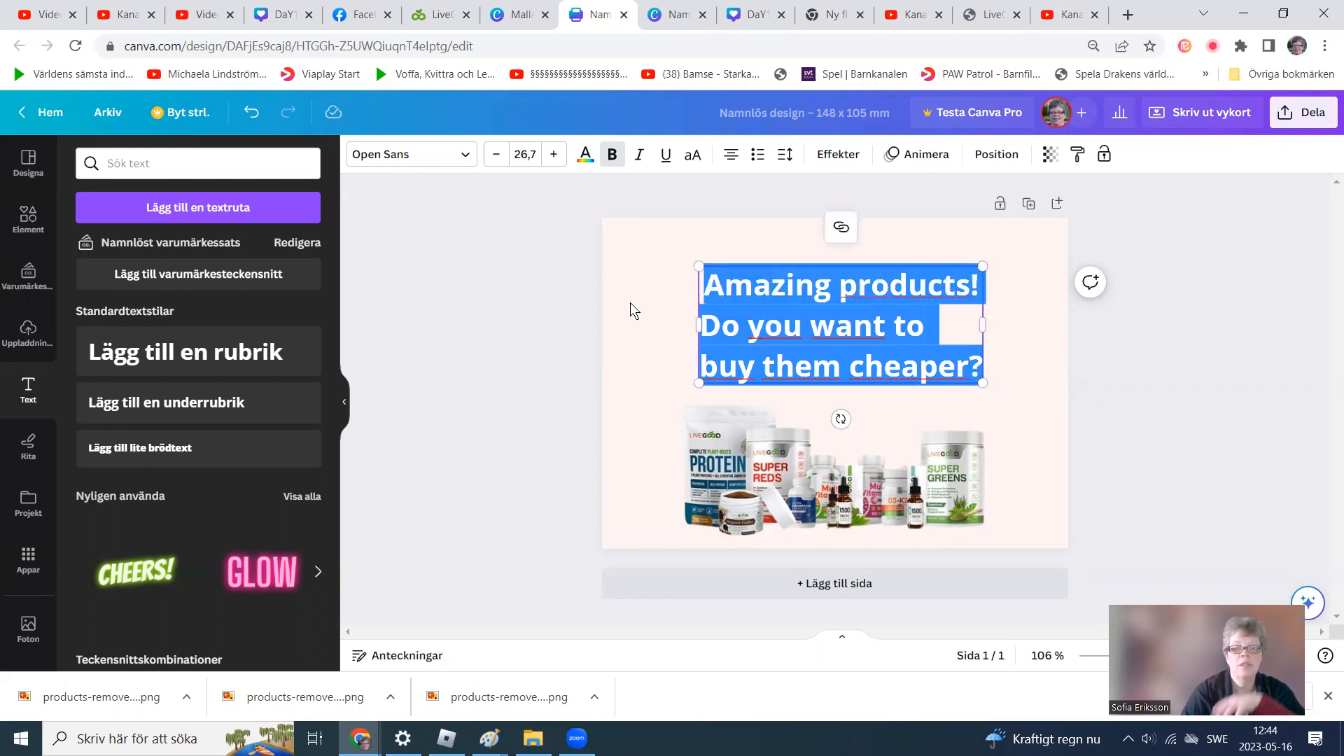
{"action": "left_click", "coordinate": [473, 159]}
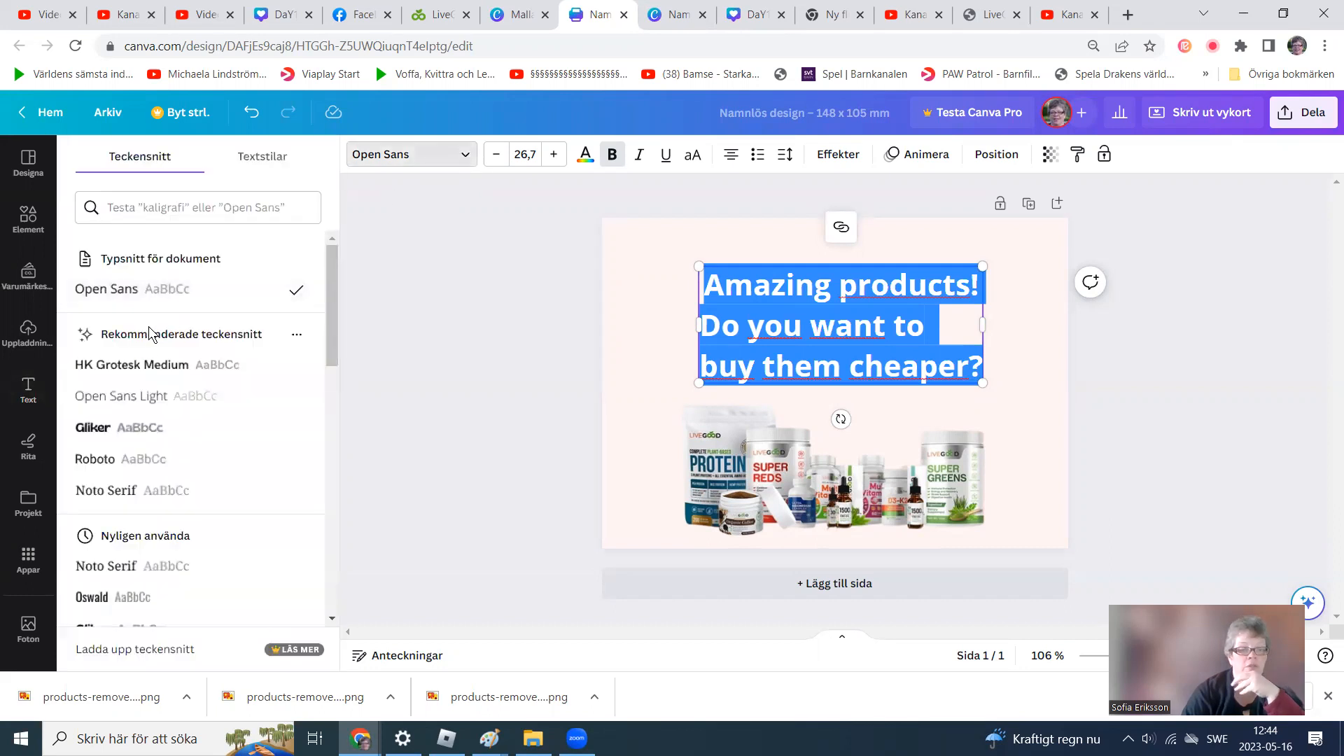
{"action": "left_click", "coordinate": [100, 492]}
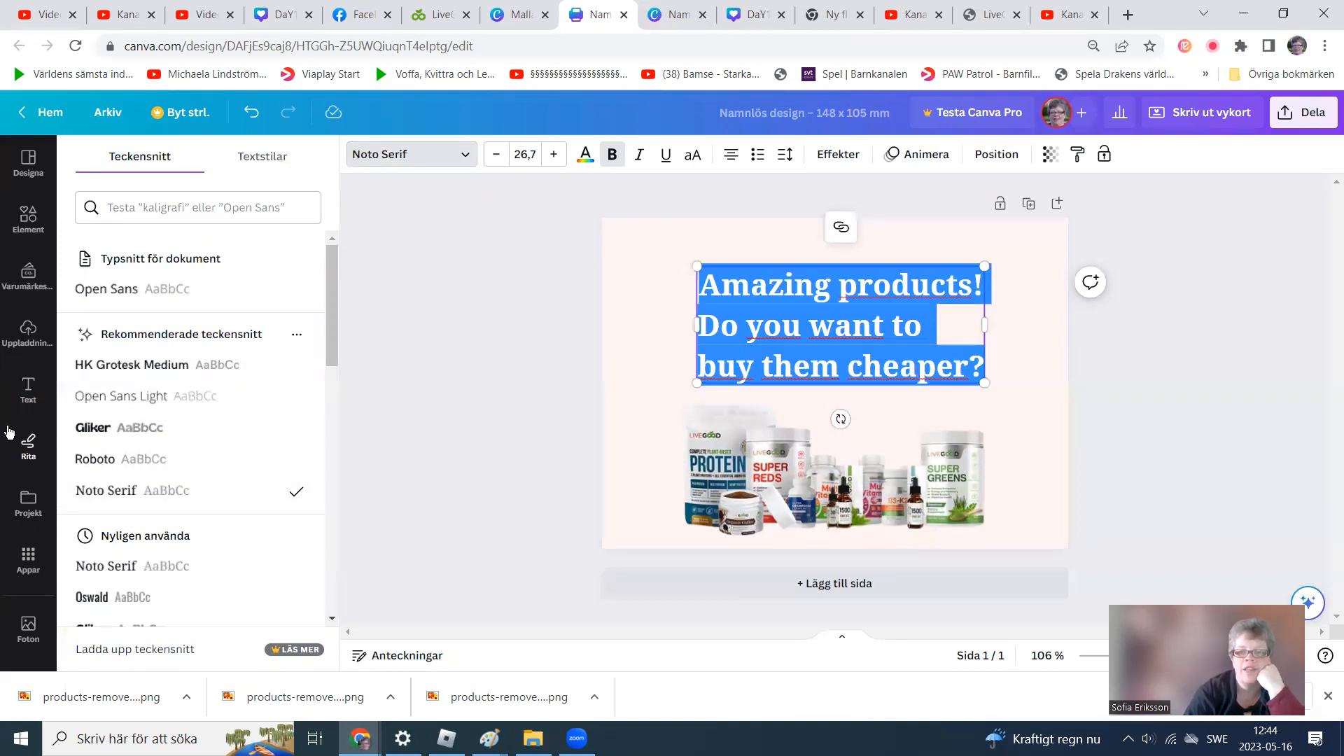
Set the headline text colour to a custom dark green, #0B2709.
{"action": "left_click", "coordinate": [950, 341]}
{"action": "left_click_drag", "start_coordinate": [979, 367], "coordinate": [689, 288]}
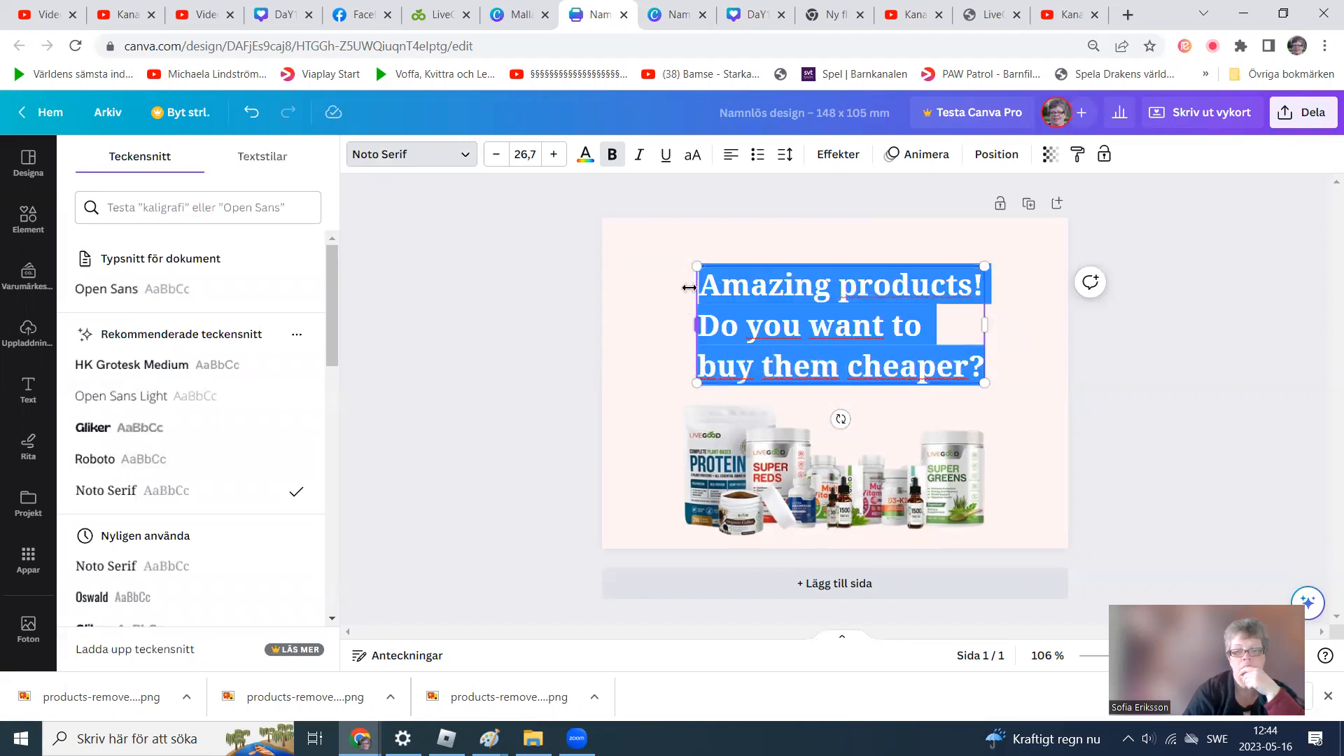
{"action": "left_click", "coordinate": [587, 159]}
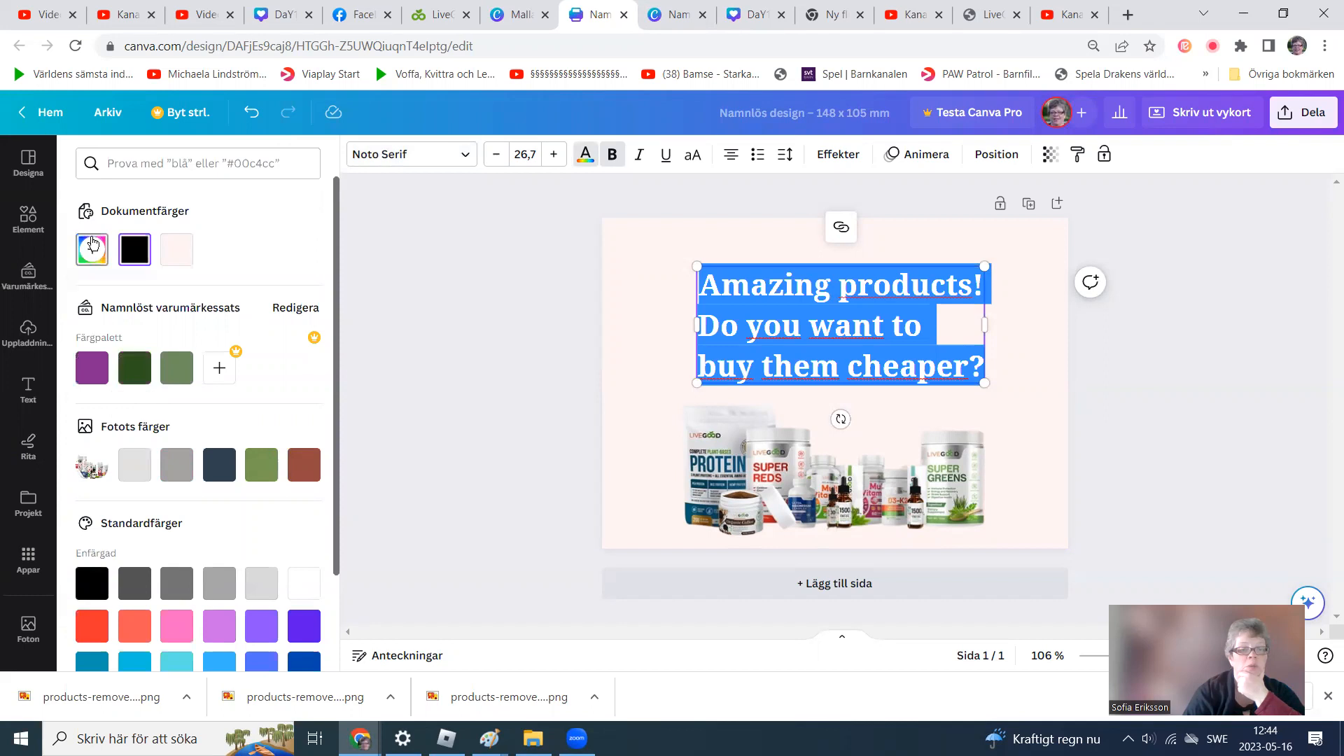
{"action": "left_click", "coordinate": [92, 246]}
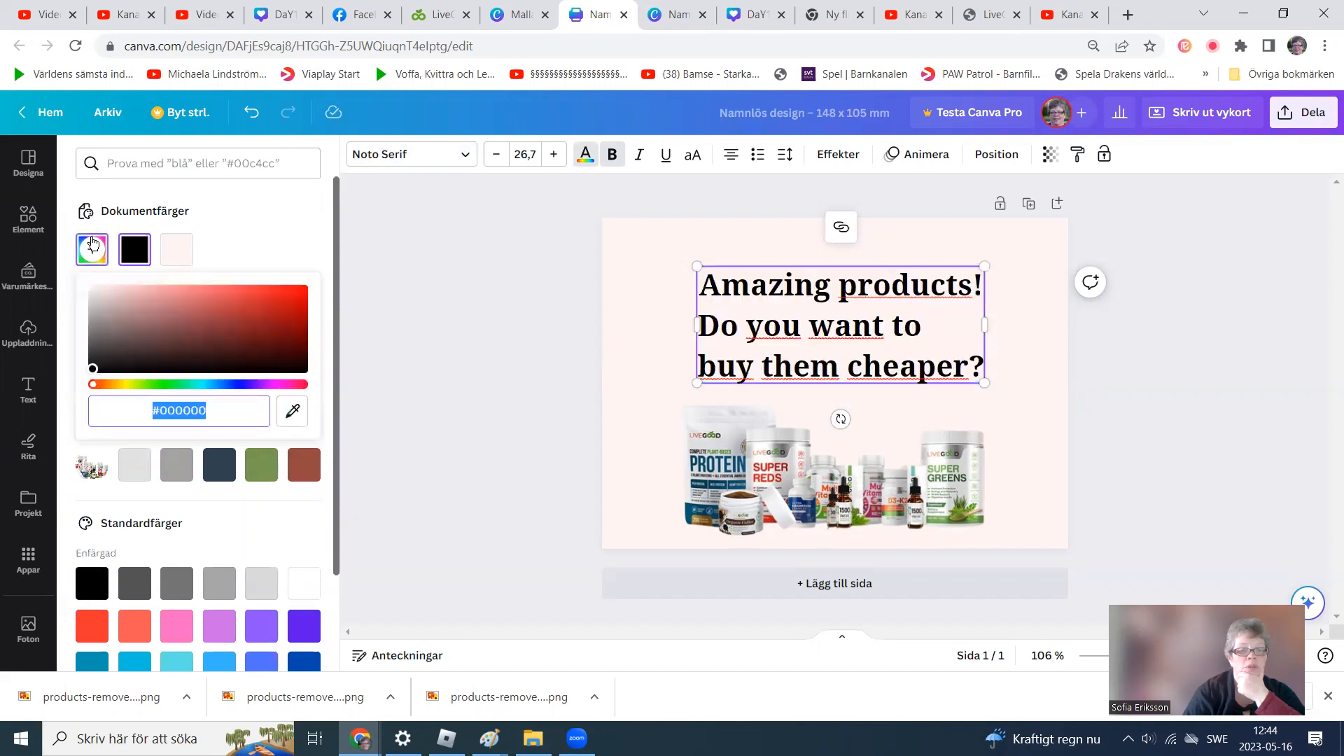
{"action": "left_click", "coordinate": [162, 385]}
{"action": "left_click", "coordinate": [257, 361]}
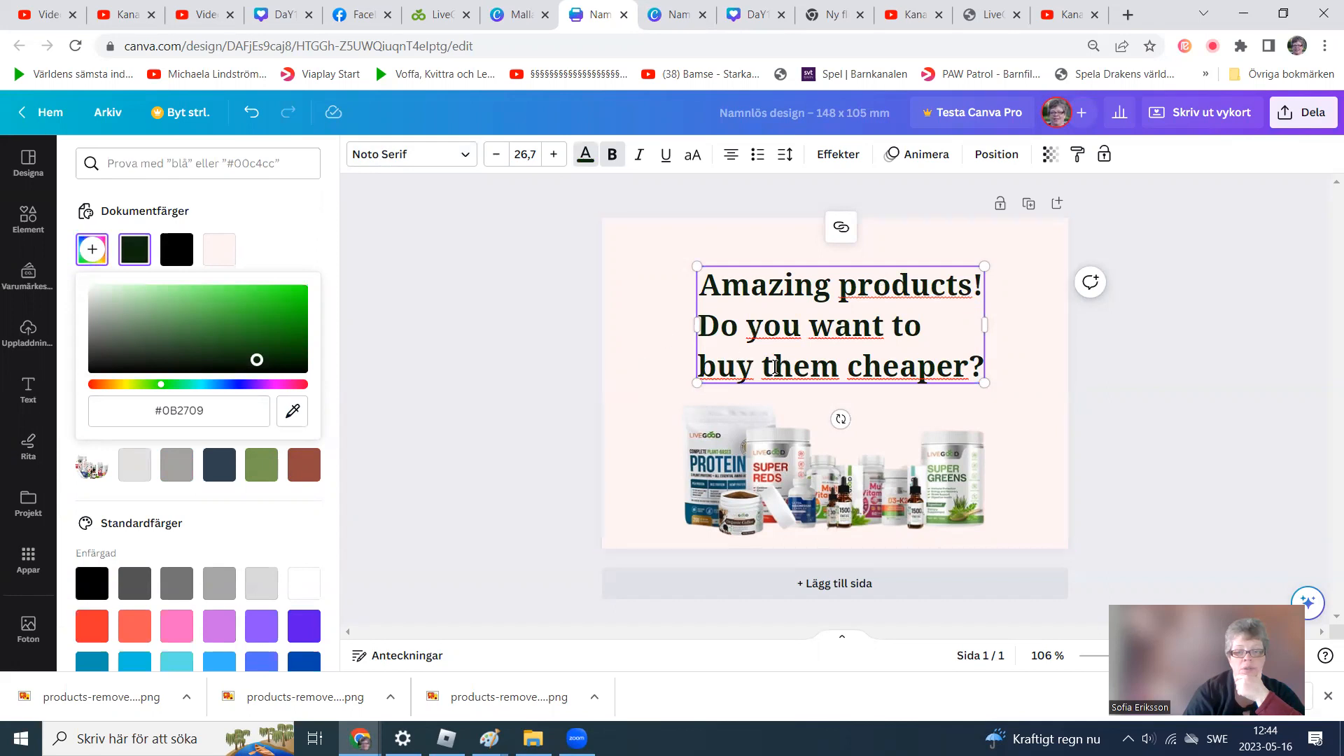
{"action": "left_click", "coordinate": [1023, 483]}
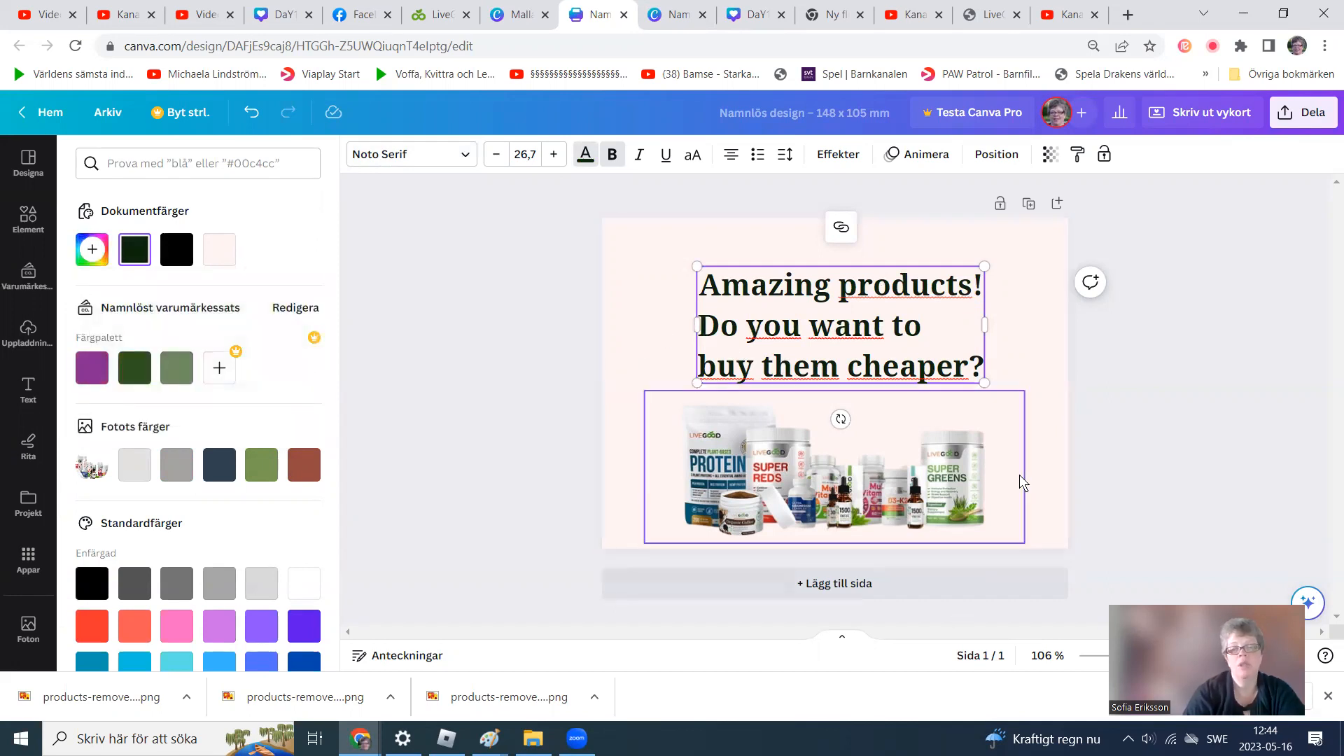
{"action": "left_click", "coordinate": [911, 513]}
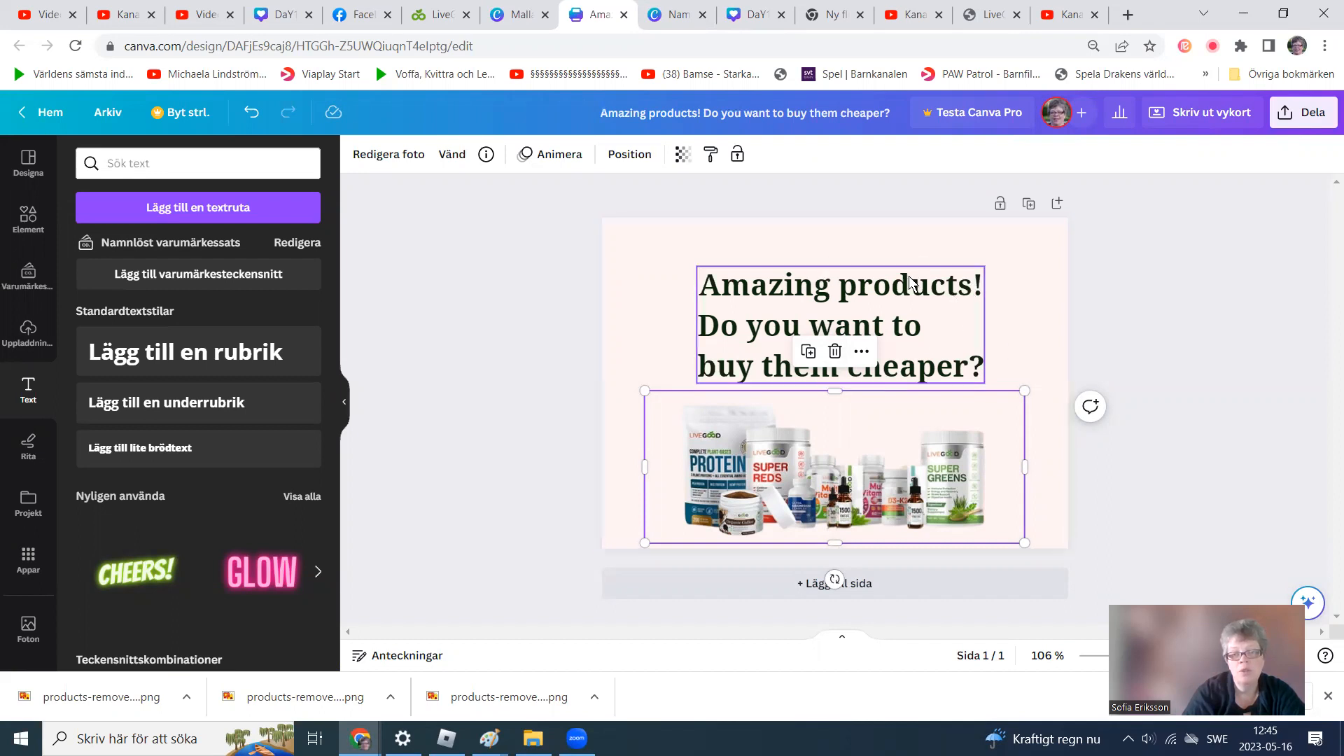
Reduce the headline's font size to 21.7 and move it slightly left above the product image.
{"action": "left_click", "coordinate": [864, 263]}
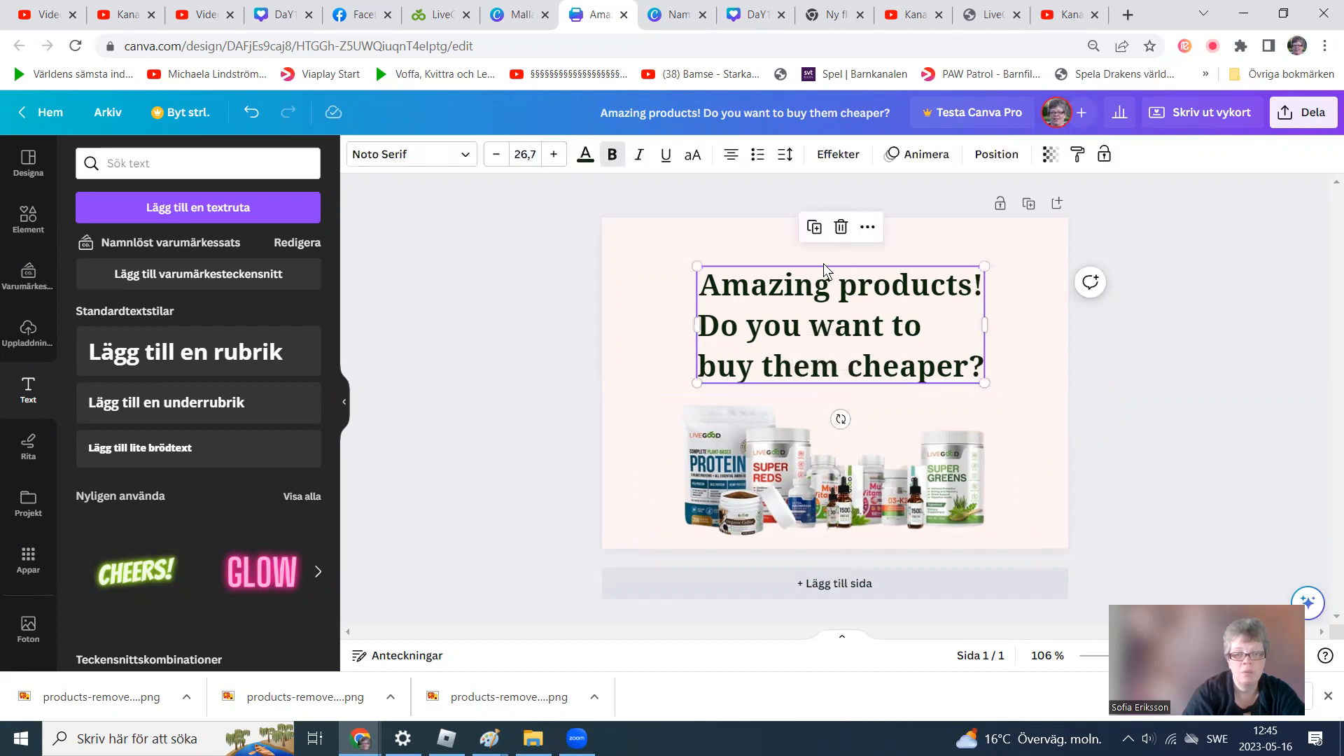
{"action": "left_click", "coordinate": [882, 425]}
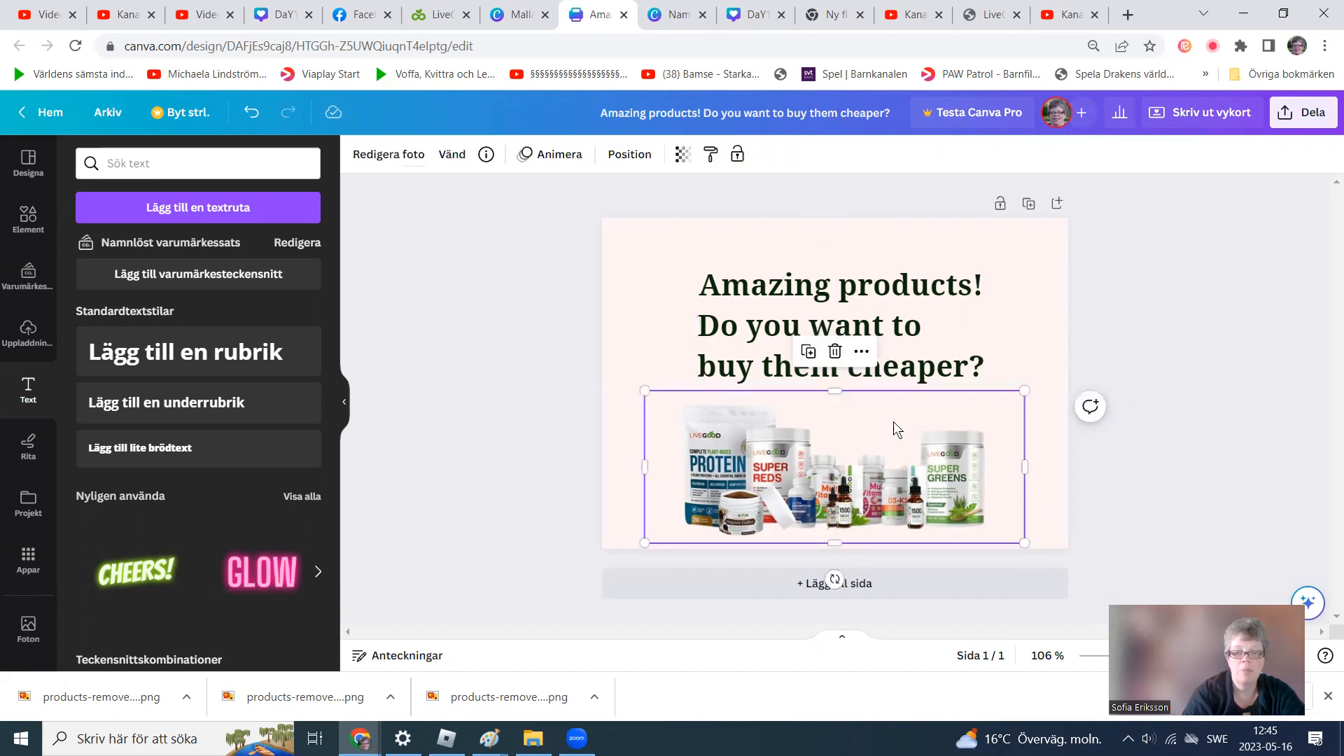
{"action": "left_click", "coordinate": [615, 266]}
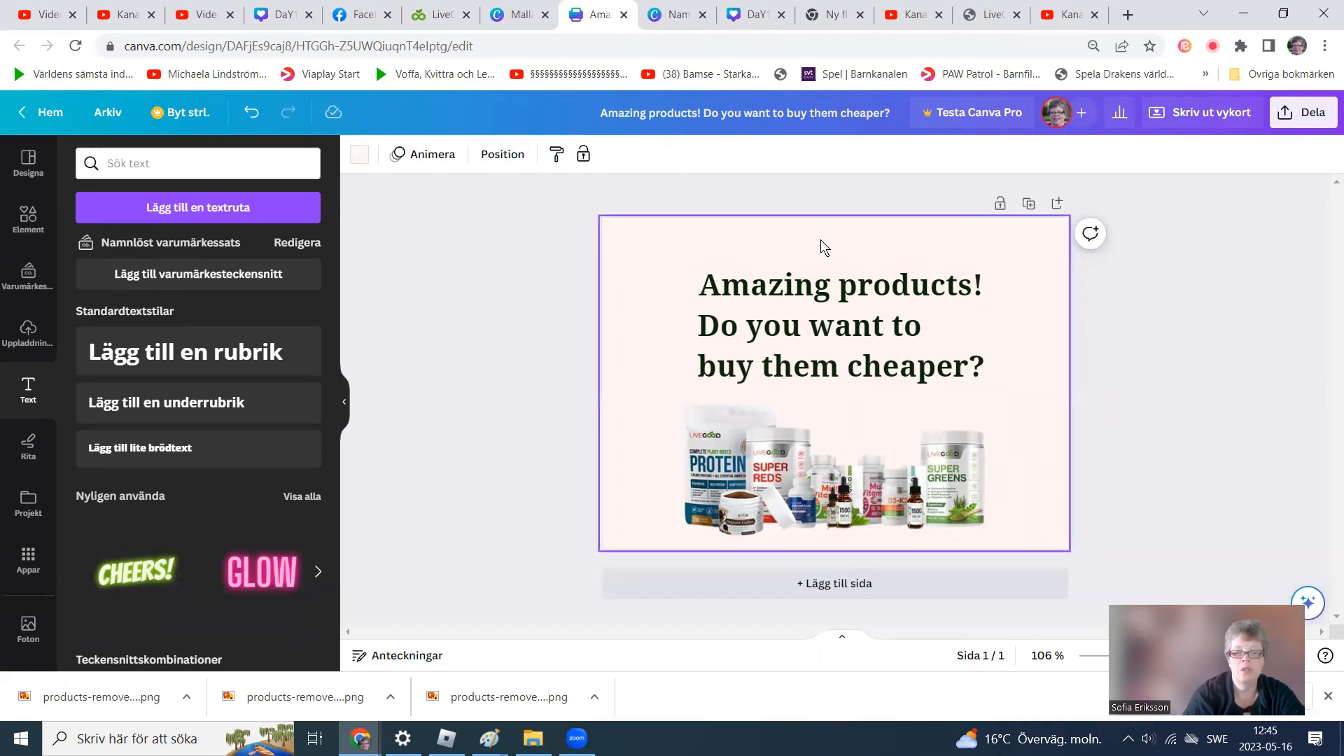
{"action": "left_click", "coordinate": [871, 336]}
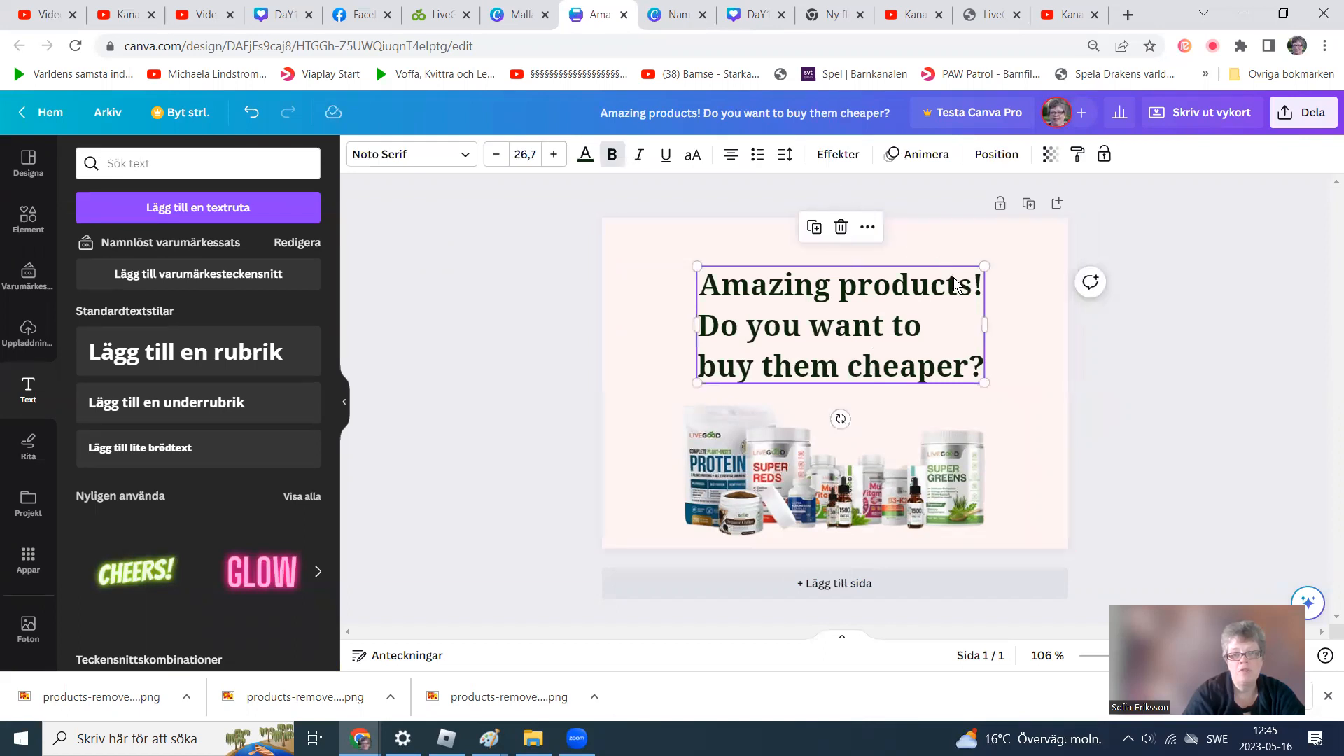
{"action": "left_click", "coordinate": [498, 154]}
{"action": "left_click", "coordinate": [499, 156]}
{"action": "left_click", "coordinate": [499, 155]}
{"action": "left_click", "coordinate": [499, 156]}
{"action": "left_click", "coordinate": [500, 156]}
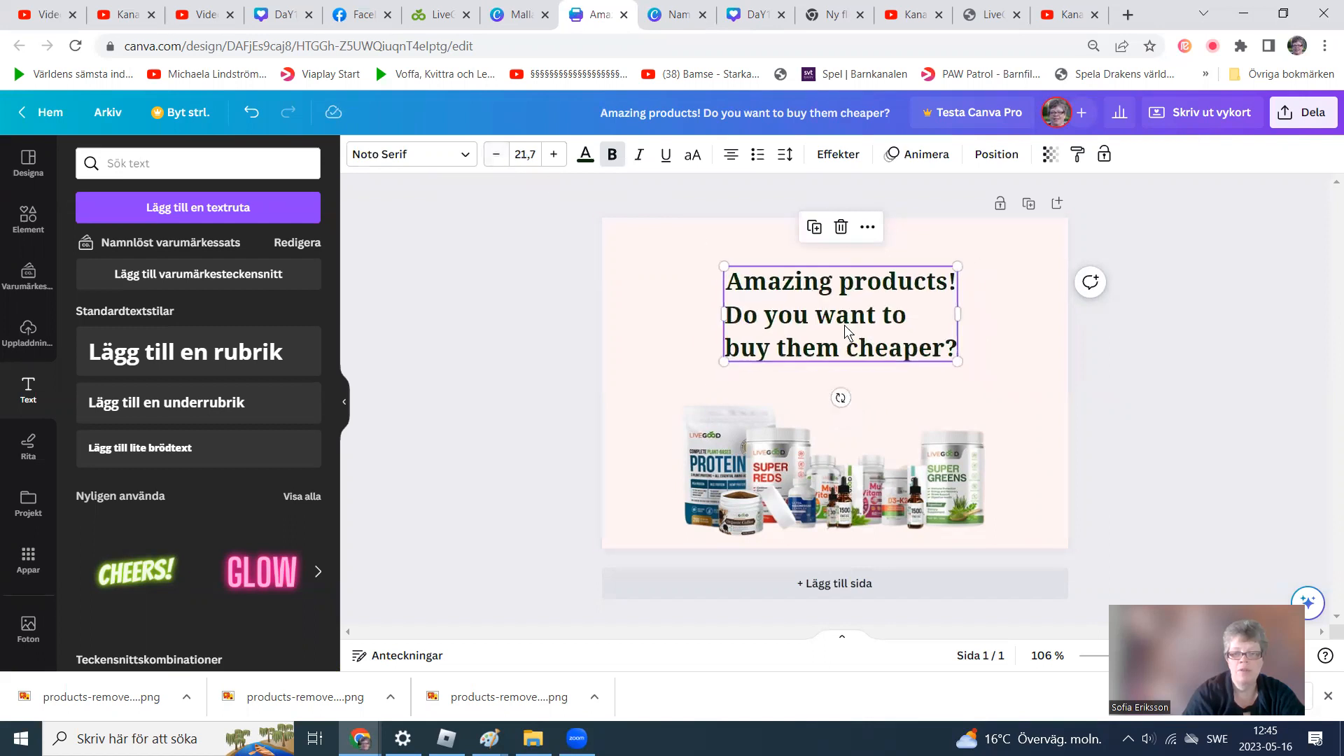
{"action": "left_click_drag", "start_coordinate": [833, 327], "coordinate": [793, 329]}
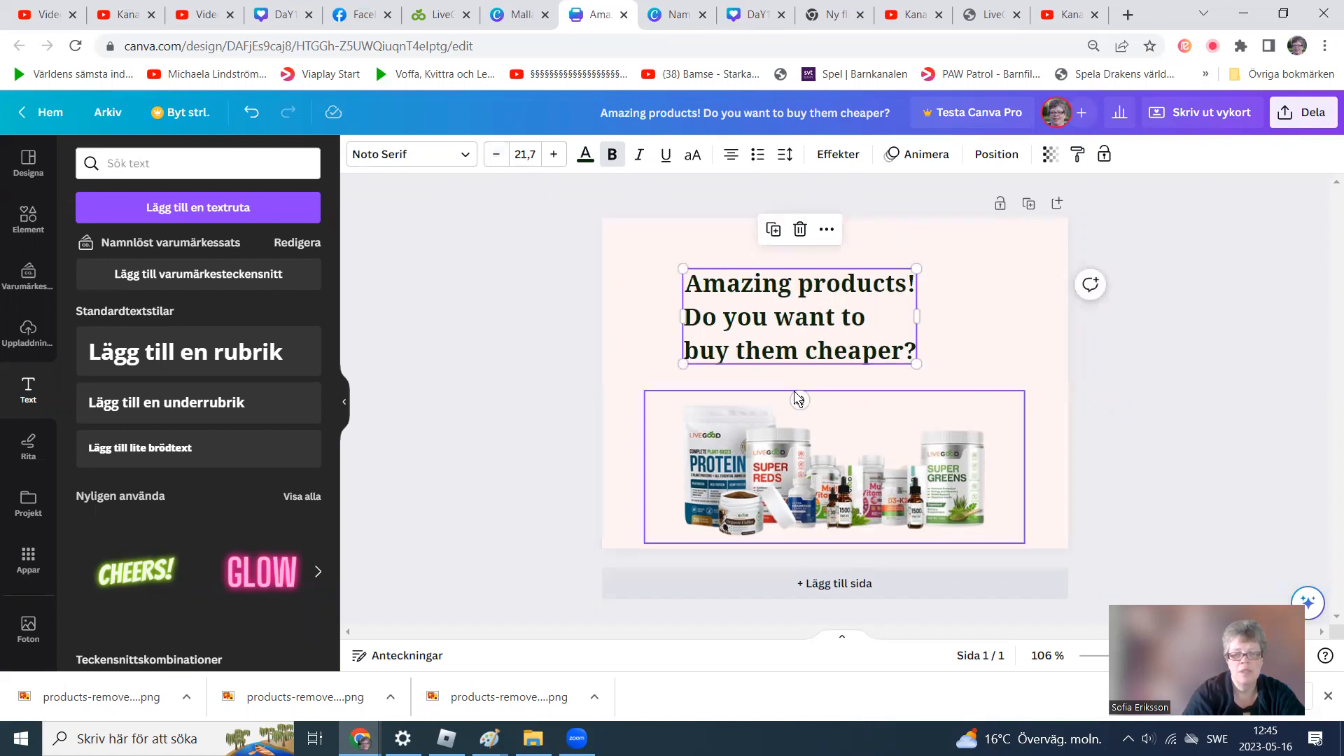
{"action": "left_click", "coordinate": [1047, 495]}
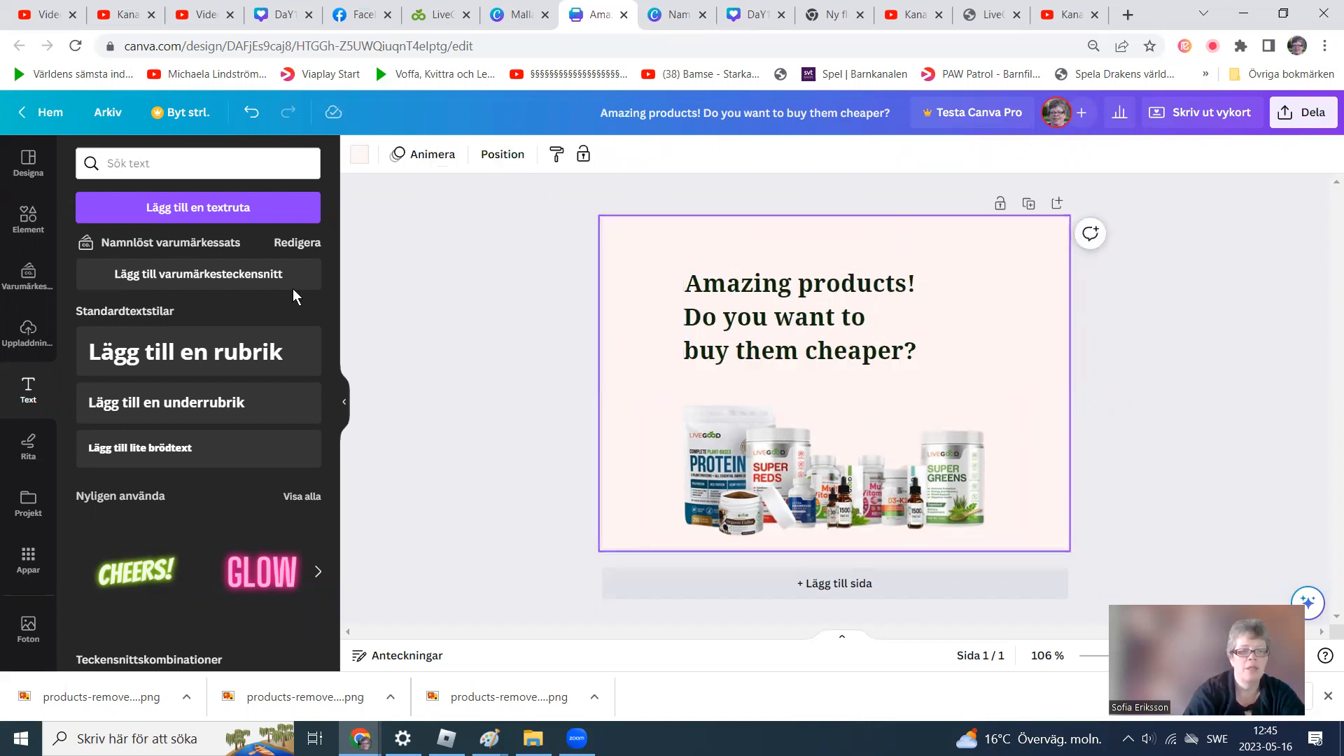
Switch to the LiveGood site tab and log in by entering the account password.
{"action": "left_click", "coordinate": [28, 334]}
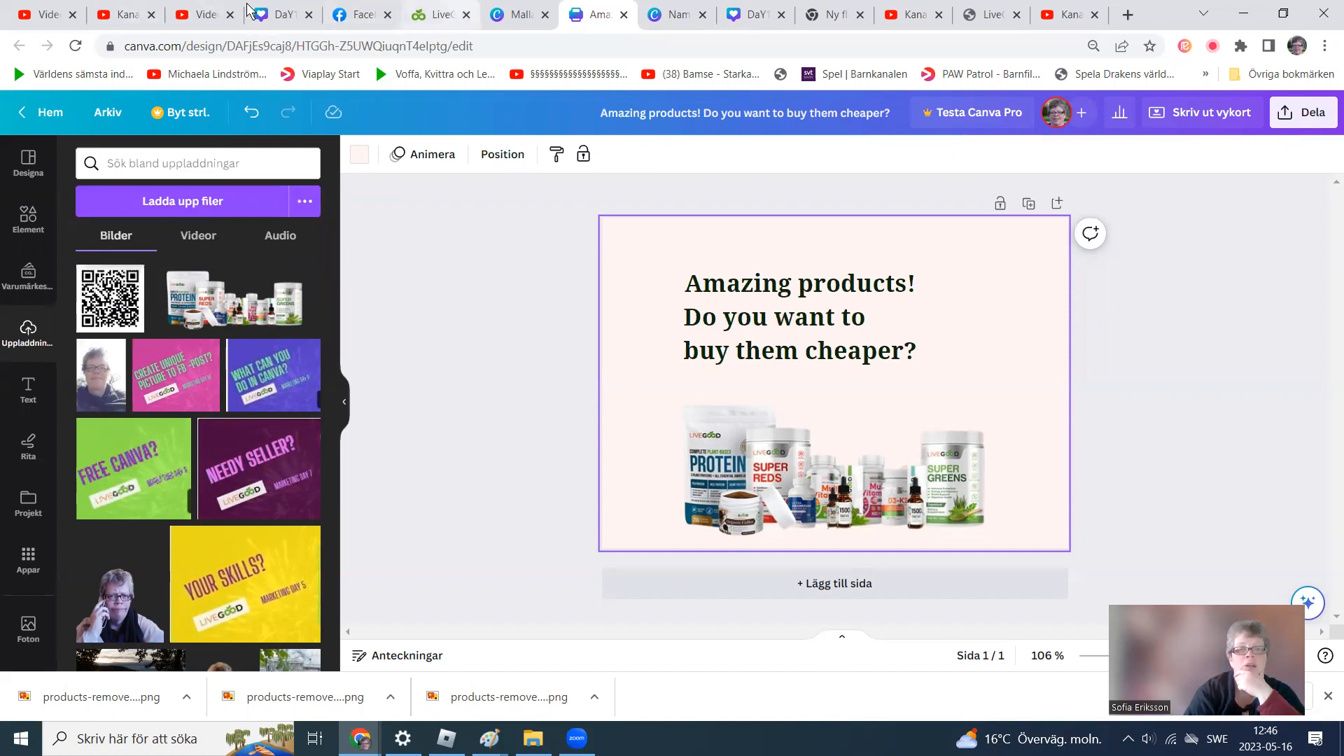
{"action": "left_click", "coordinate": [441, 14]}
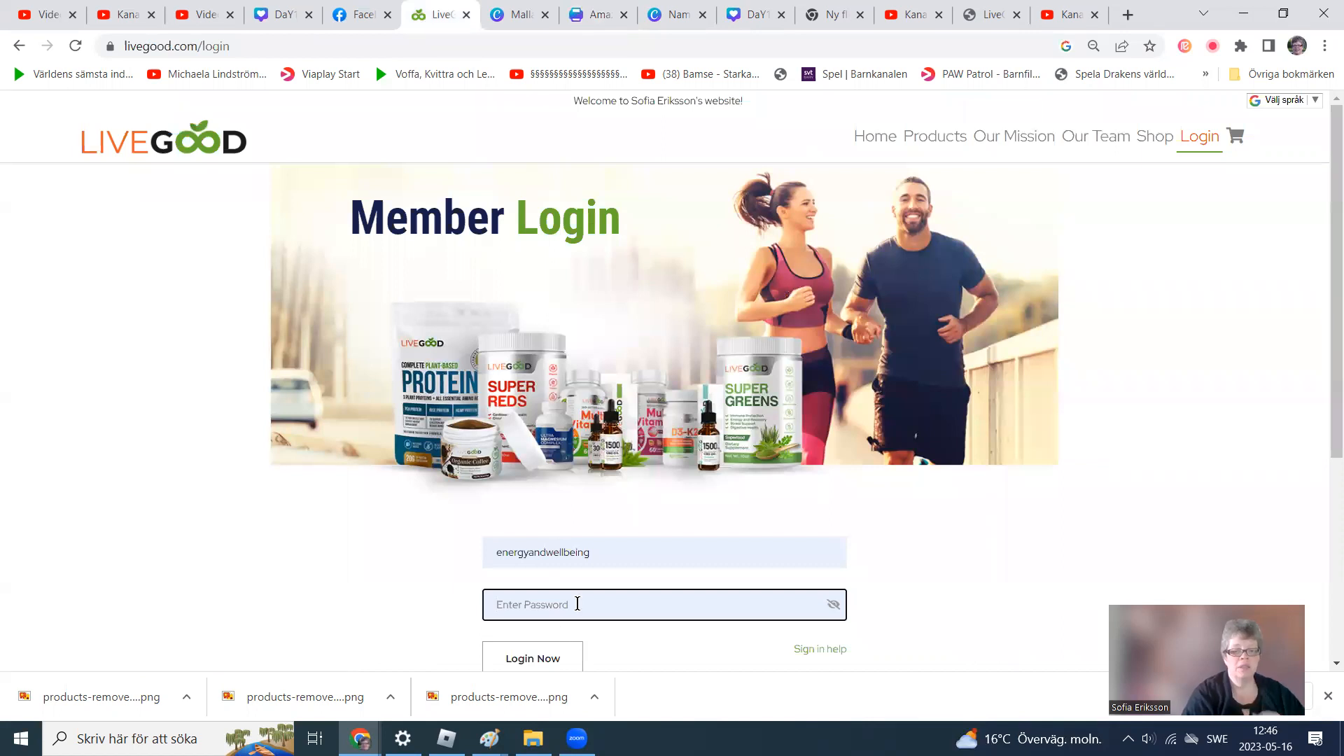
{"action": "type", "text": "••"}
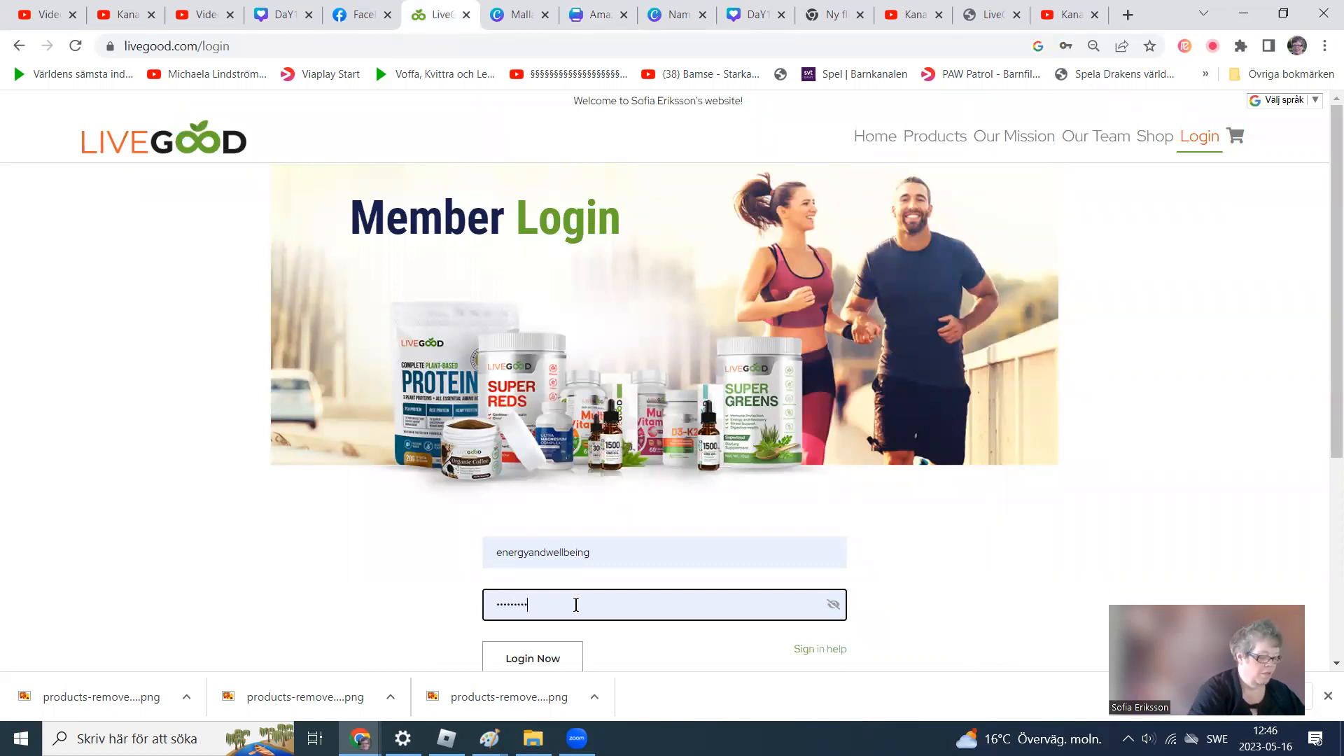
{"action": "type", "text": "•"}
{"action": "key", "text": "Return"}
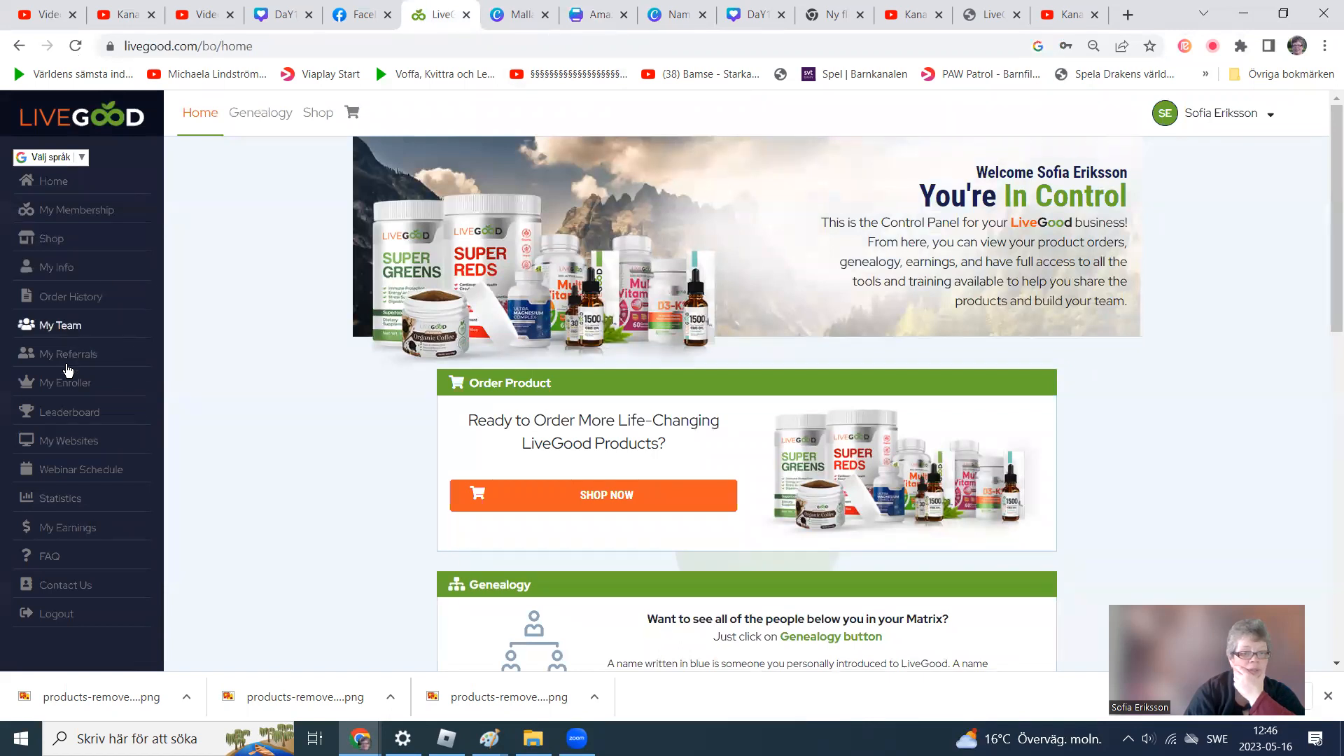
Open the My Websites page and scroll through the personal website addresses.
{"action": "left_click", "coordinate": [82, 444]}
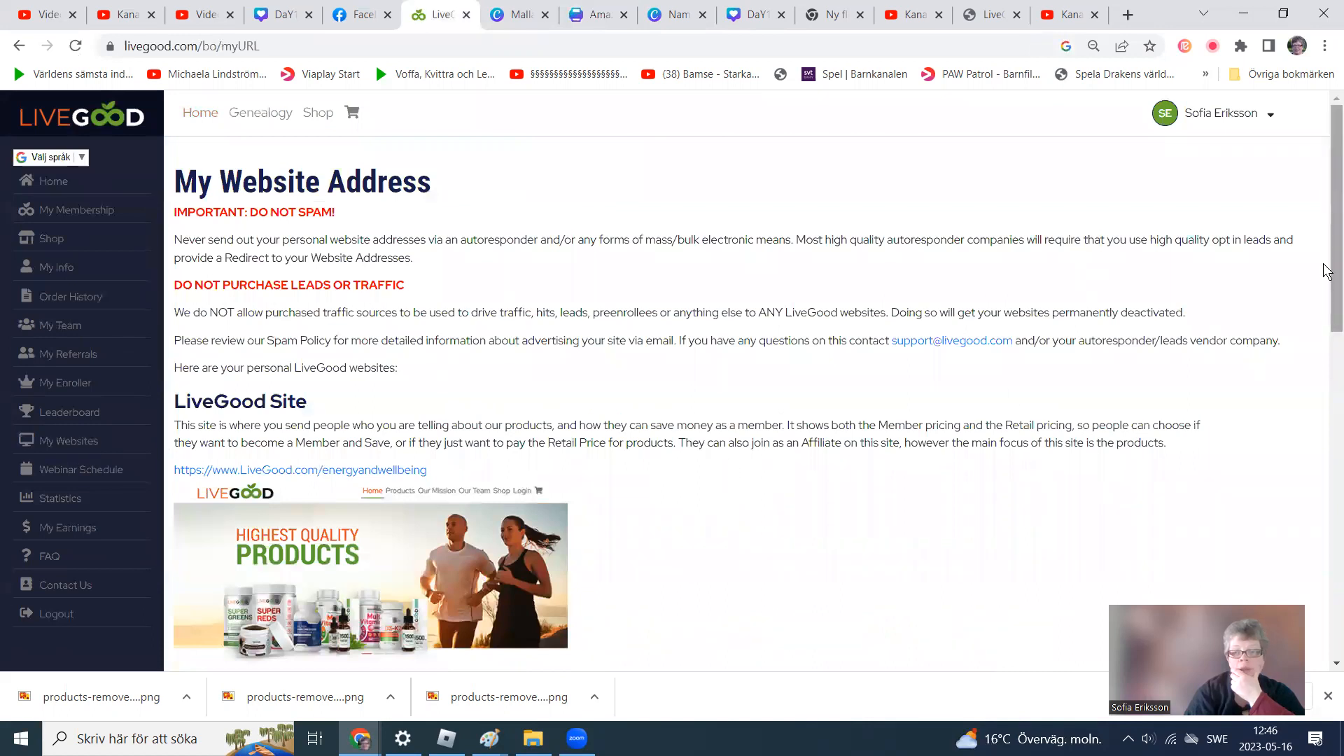
{"action": "scroll", "coordinate": [1327, 276], "scroll_direction": "down", "scroll_amount": 2}
{"action": "scroll", "coordinate": [1325, 280], "scroll_direction": "down", "scroll_amount": 2}
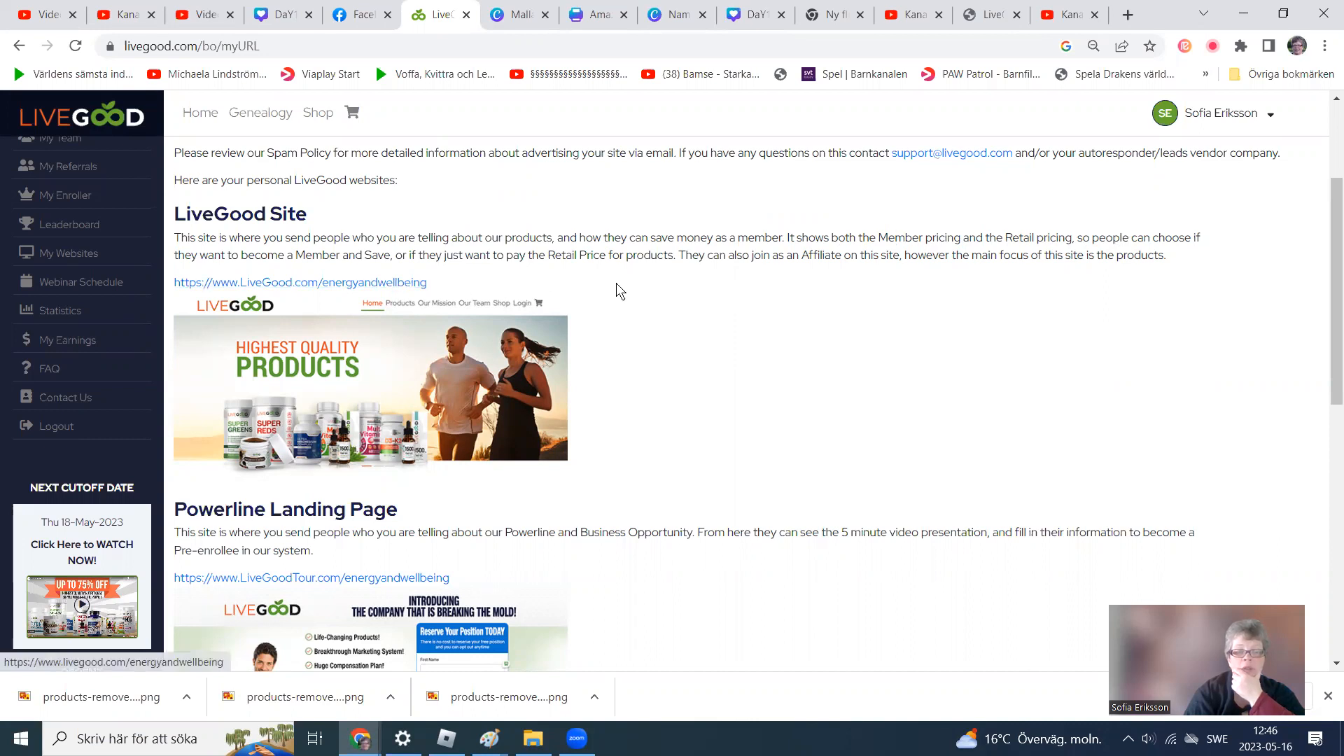
{"action": "left_click_drag", "start_coordinate": [1331, 294], "coordinate": [1312, 427]}
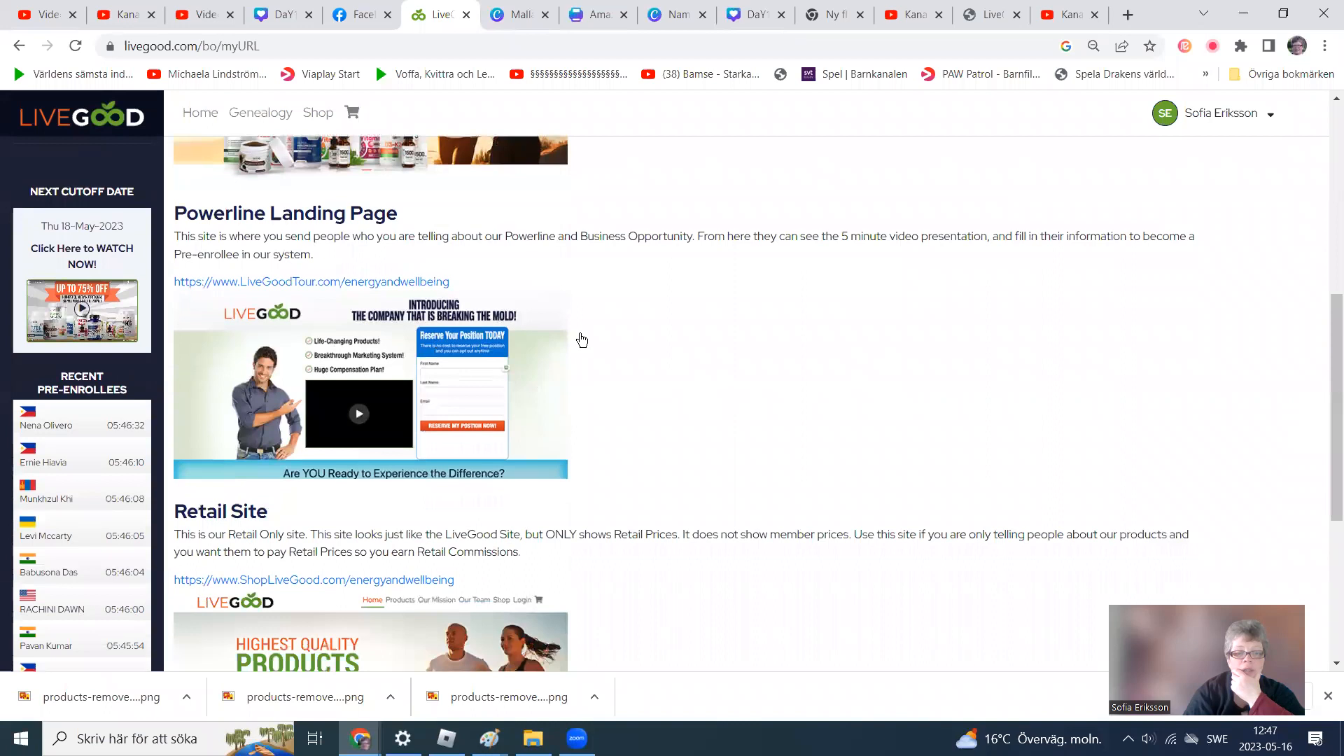
Scroll through the Powerline Landing Page and Retail Site addresses on the My Websites page.
{"action": "left_click_drag", "start_coordinate": [1329, 341], "coordinate": [1329, 435]}
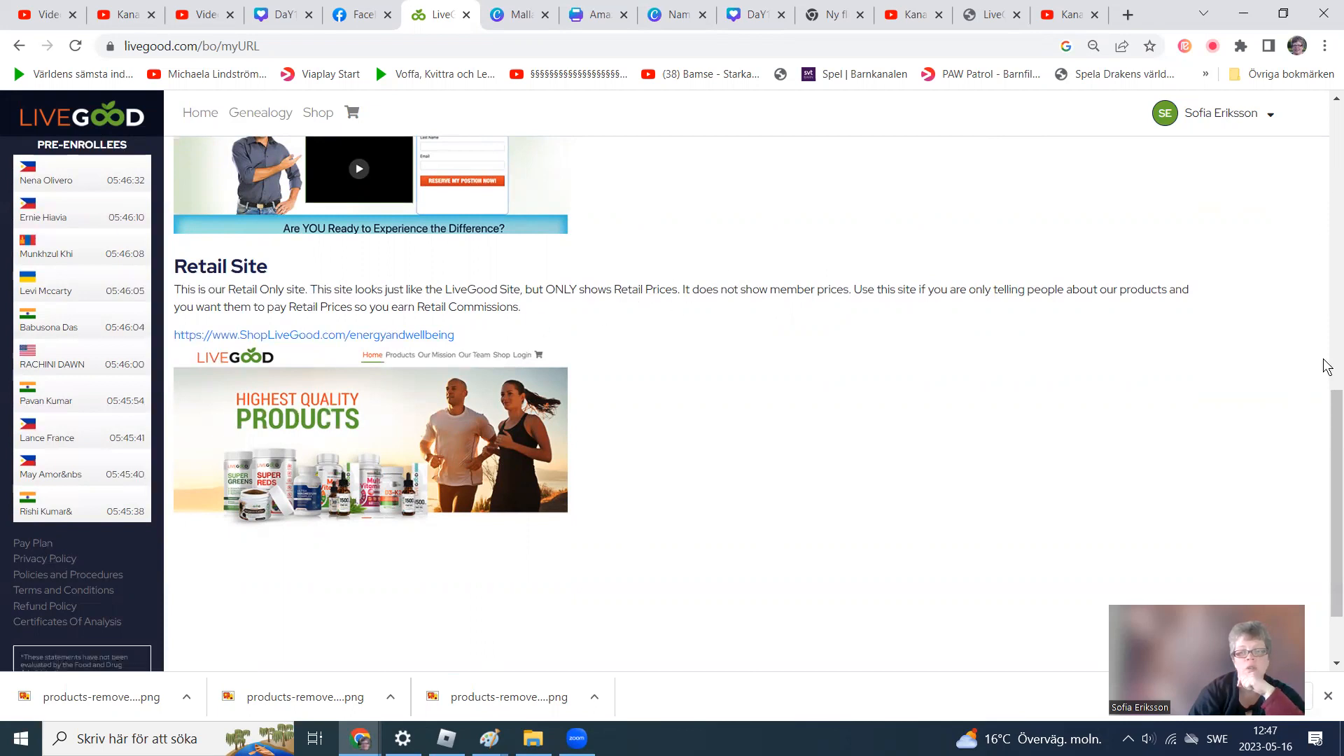
{"action": "left_click_drag", "start_coordinate": [1328, 422], "coordinate": [1297, 203]}
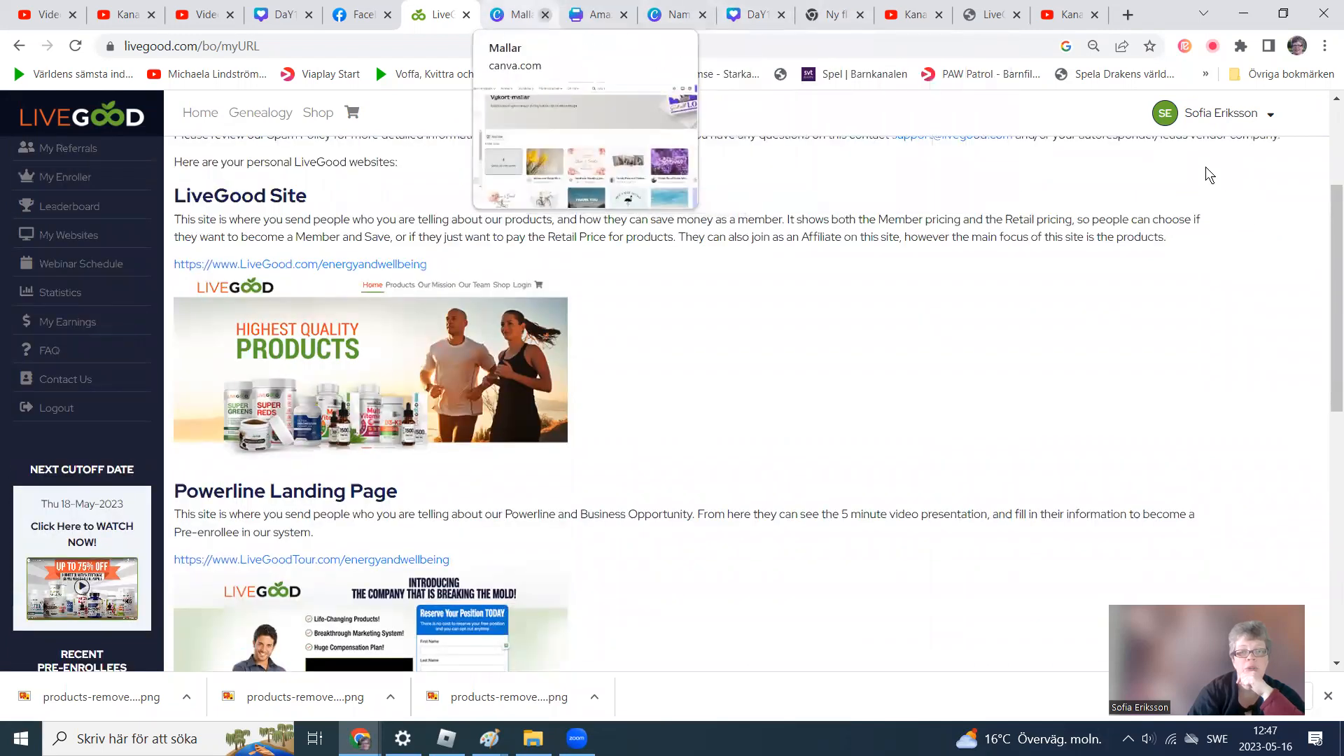
Switch back to the Canva design and place the uploaded QR code image beside the headline.
{"action": "left_click", "coordinate": [595, 15]}
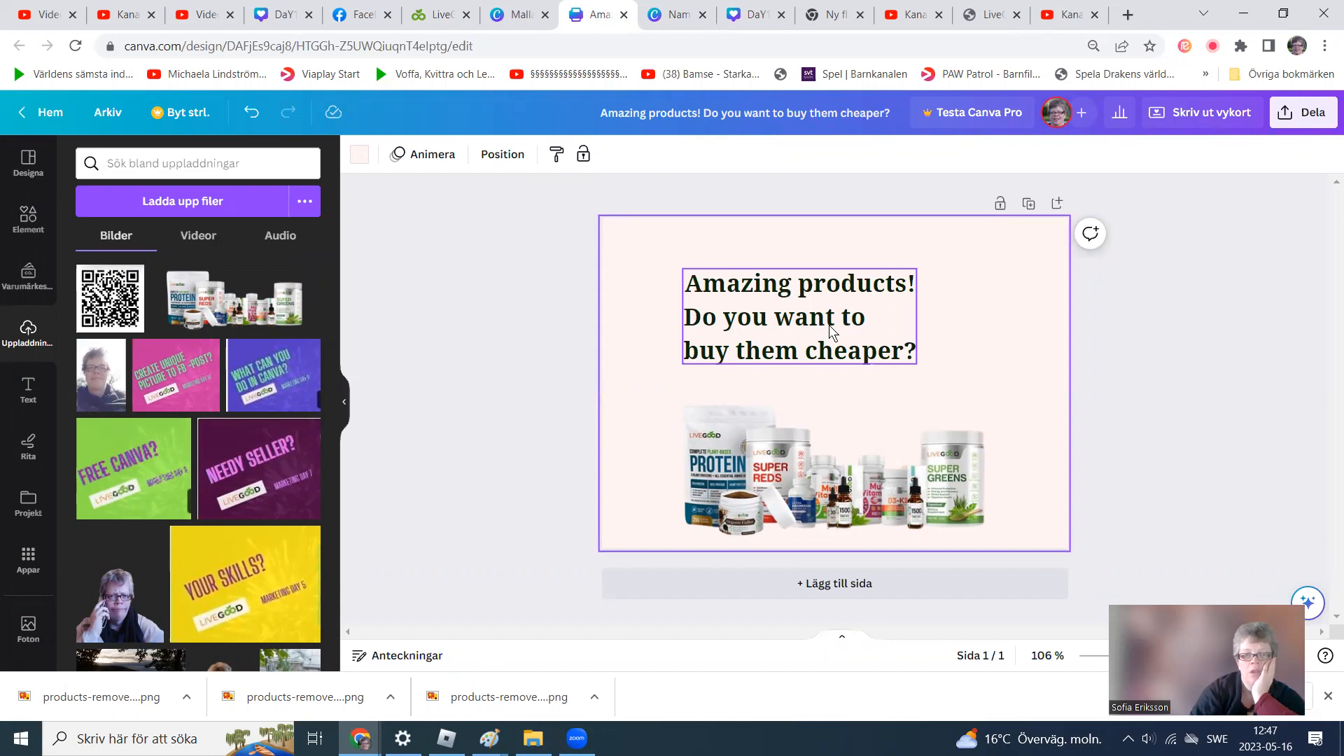
{"action": "left_click_drag", "start_coordinate": [93, 310], "coordinate": [922, 294]}
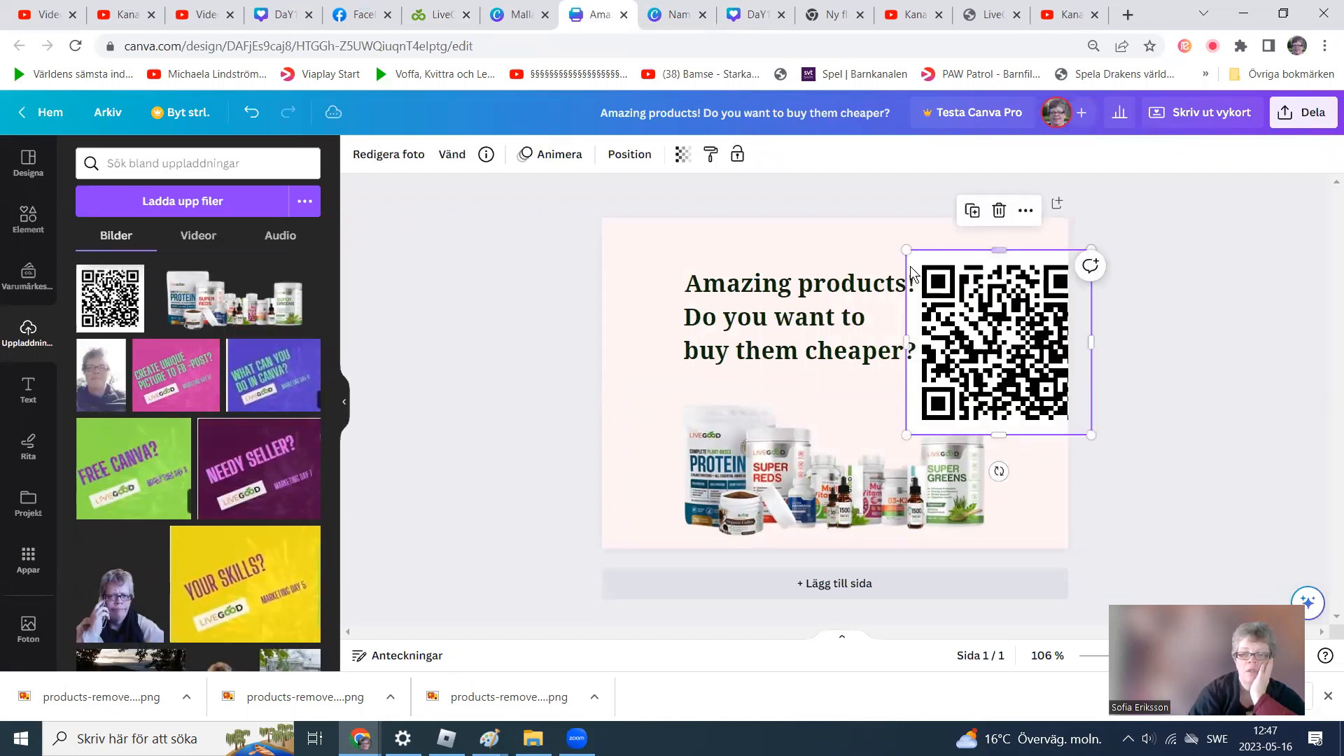
Select the headline and QR code together and scale them down, reducing the headline to font size 17.7.
{"action": "left_click_drag", "start_coordinate": [900, 239], "coordinate": [951, 276]}
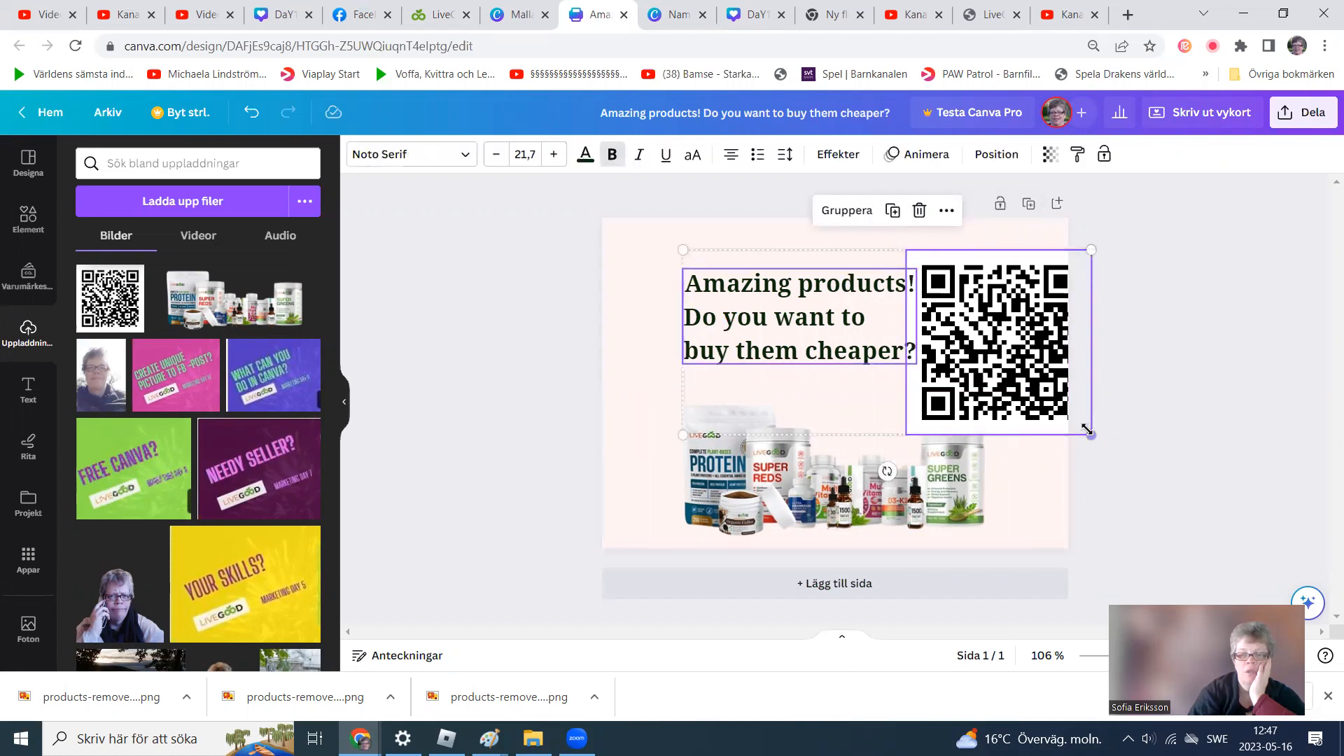
{"action": "left_click_drag", "start_coordinate": [1087, 432], "coordinate": [1017, 400]}
{"action": "left_click_drag", "start_coordinate": [972, 354], "coordinate": [985, 355]}
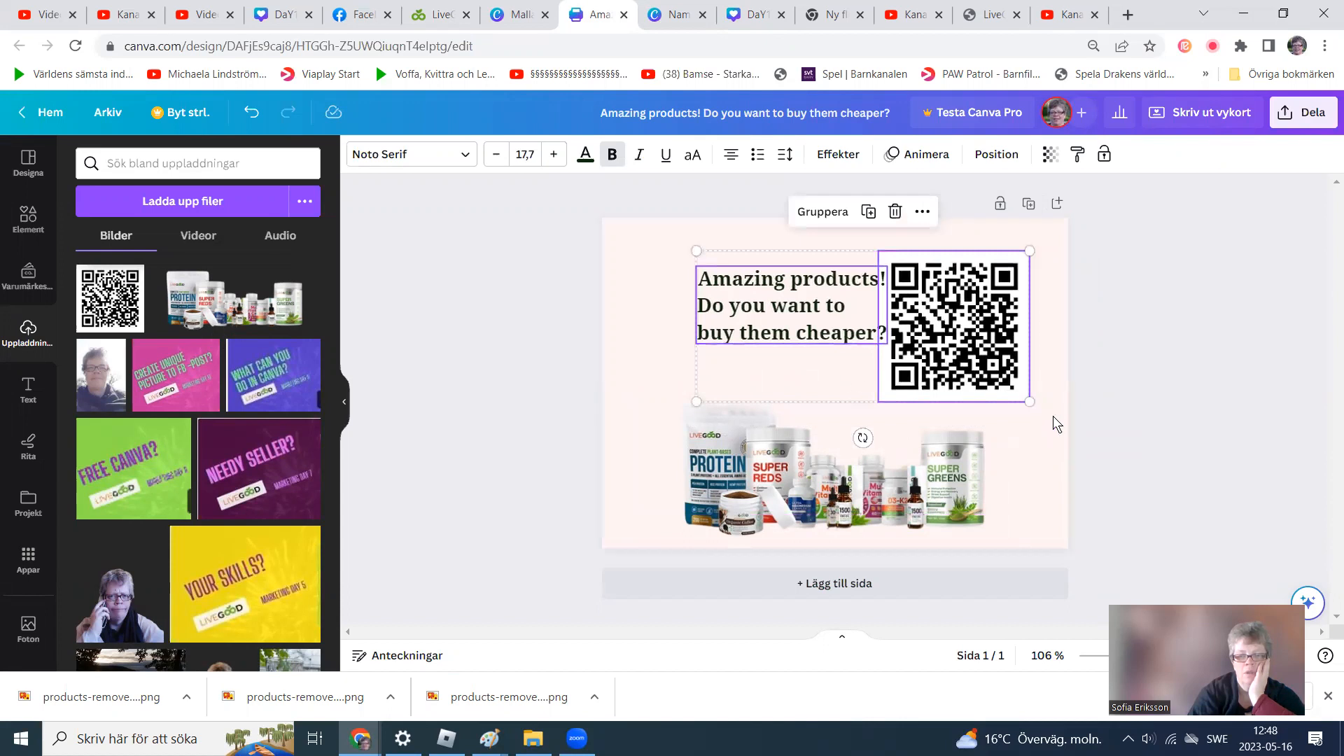
{"action": "left_click", "coordinate": [1044, 462]}
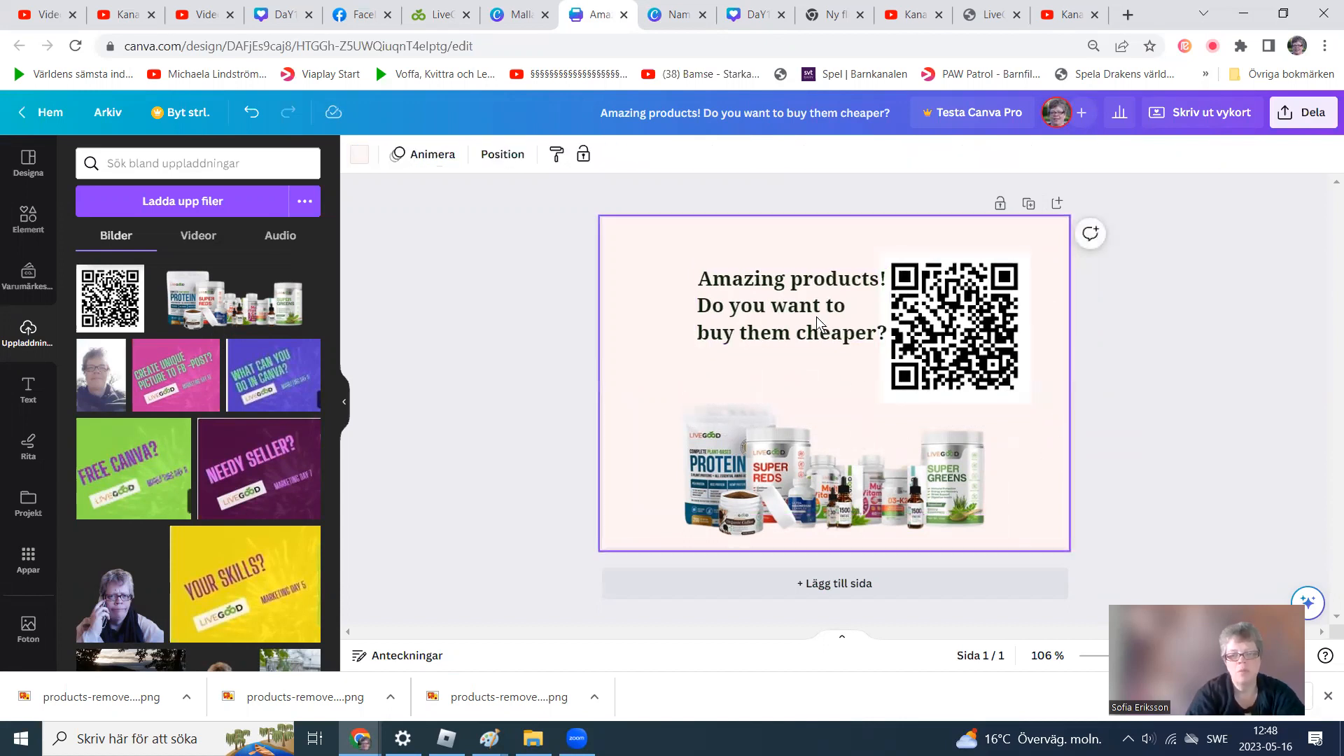
Nudge the headline slightly left and shrink the QR code, placing it to the right of the headline.
{"action": "left_click_drag", "start_coordinate": [797, 293], "coordinate": [777, 292]}
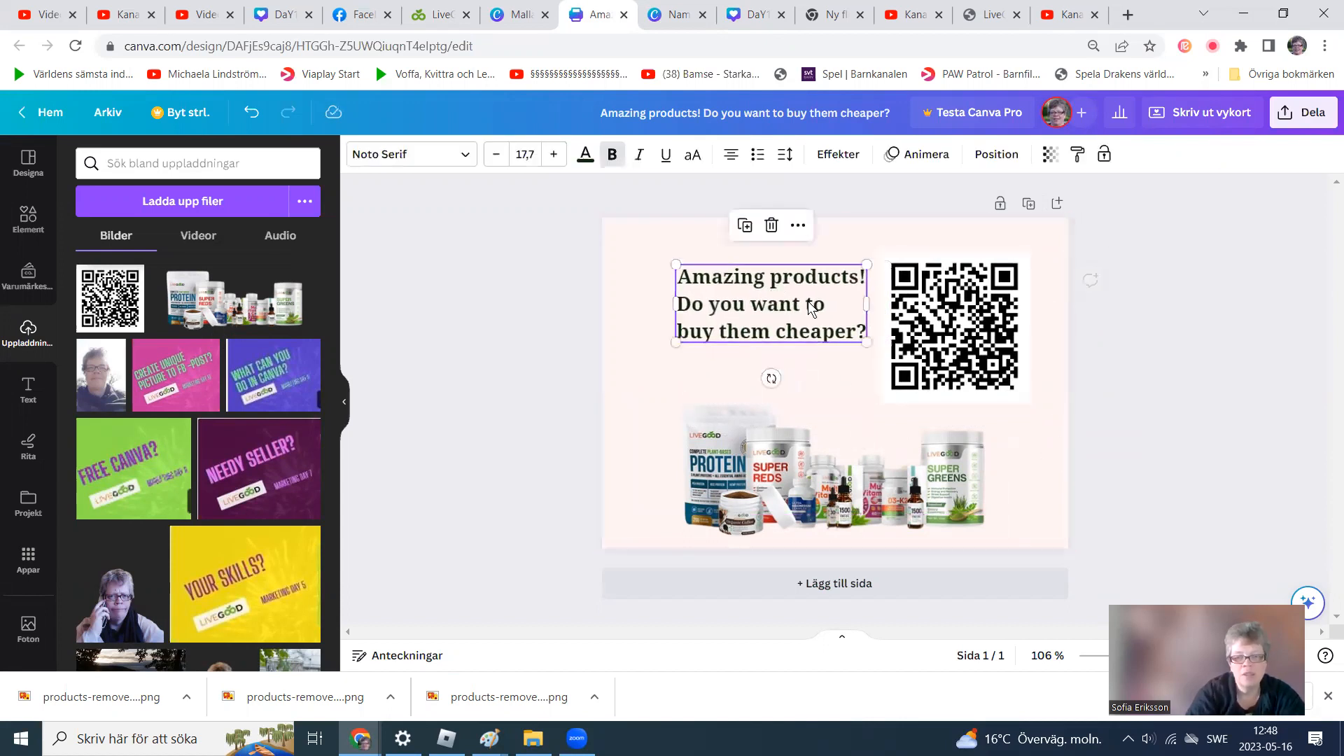
{"action": "left_click", "coordinate": [1041, 445]}
{"action": "left_click", "coordinate": [1013, 279]}
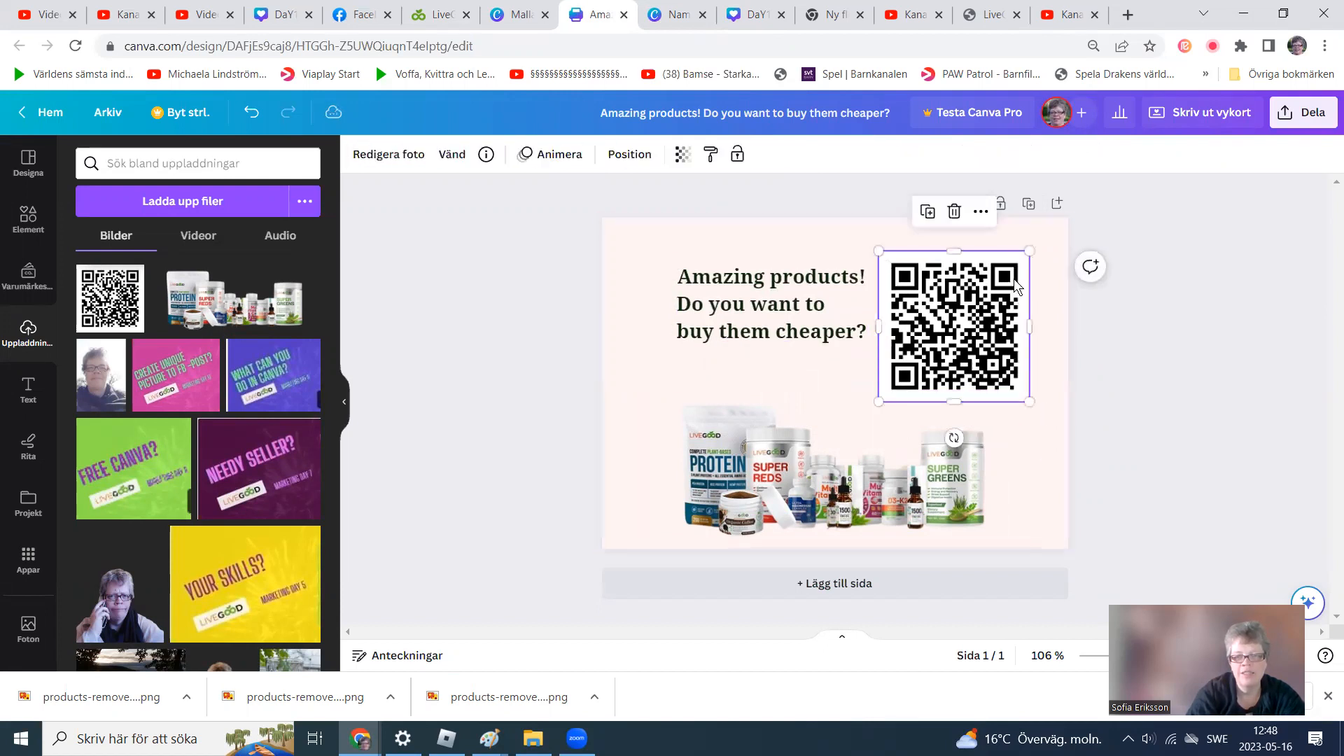
{"action": "left_click_drag", "start_coordinate": [1027, 252], "coordinate": [964, 317]}
{"action": "left_click_drag", "start_coordinate": [934, 386], "coordinate": [947, 340]}
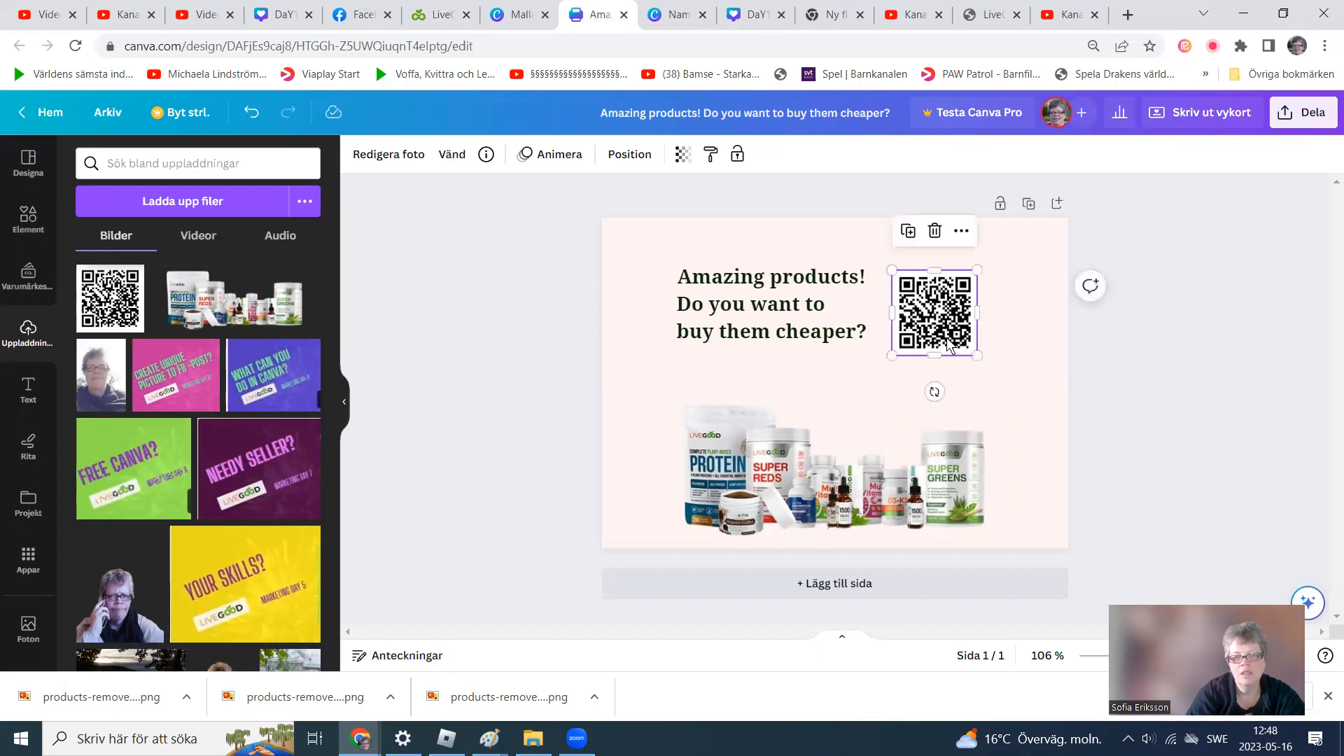
{"action": "left_click", "coordinate": [855, 380]}
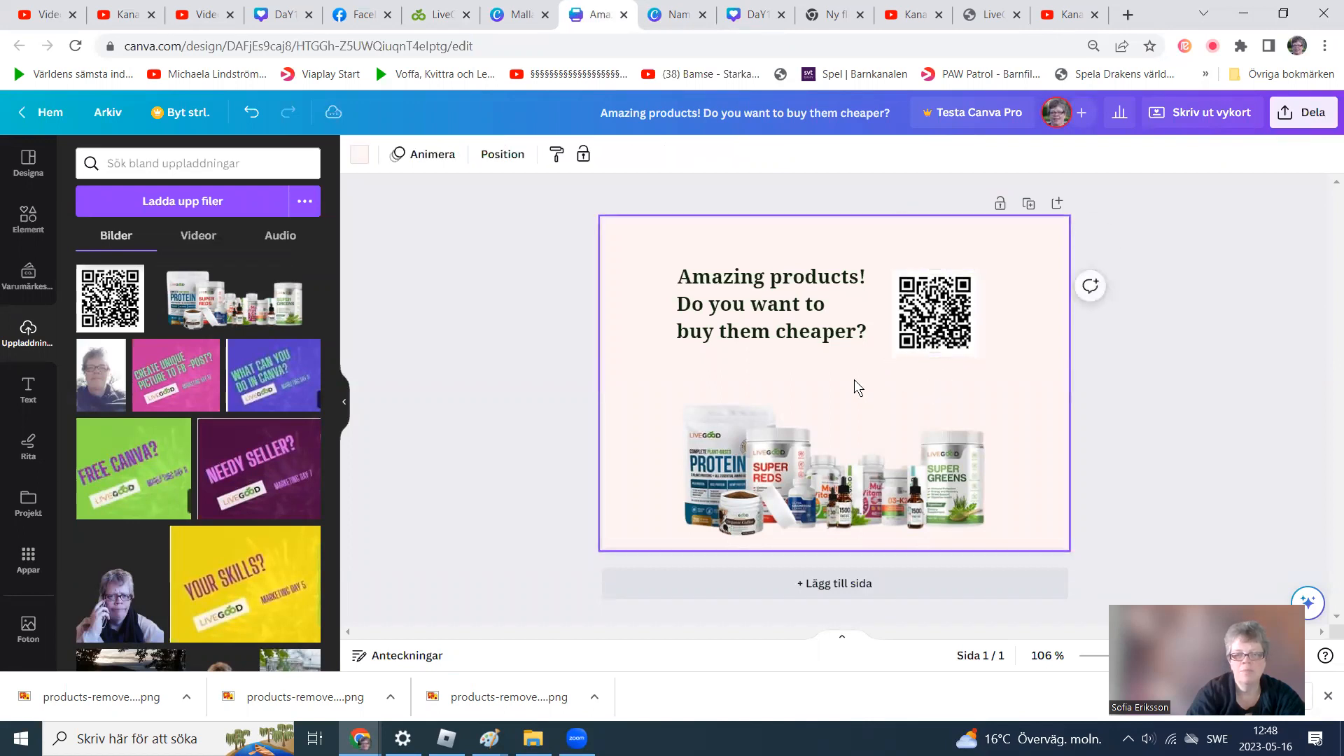
Fine-tune the QR code's position next to the headline's first line.
{"action": "left_click", "coordinate": [937, 330]}
{"action": "left_click_drag", "start_coordinate": [937, 329], "coordinate": [936, 327]}
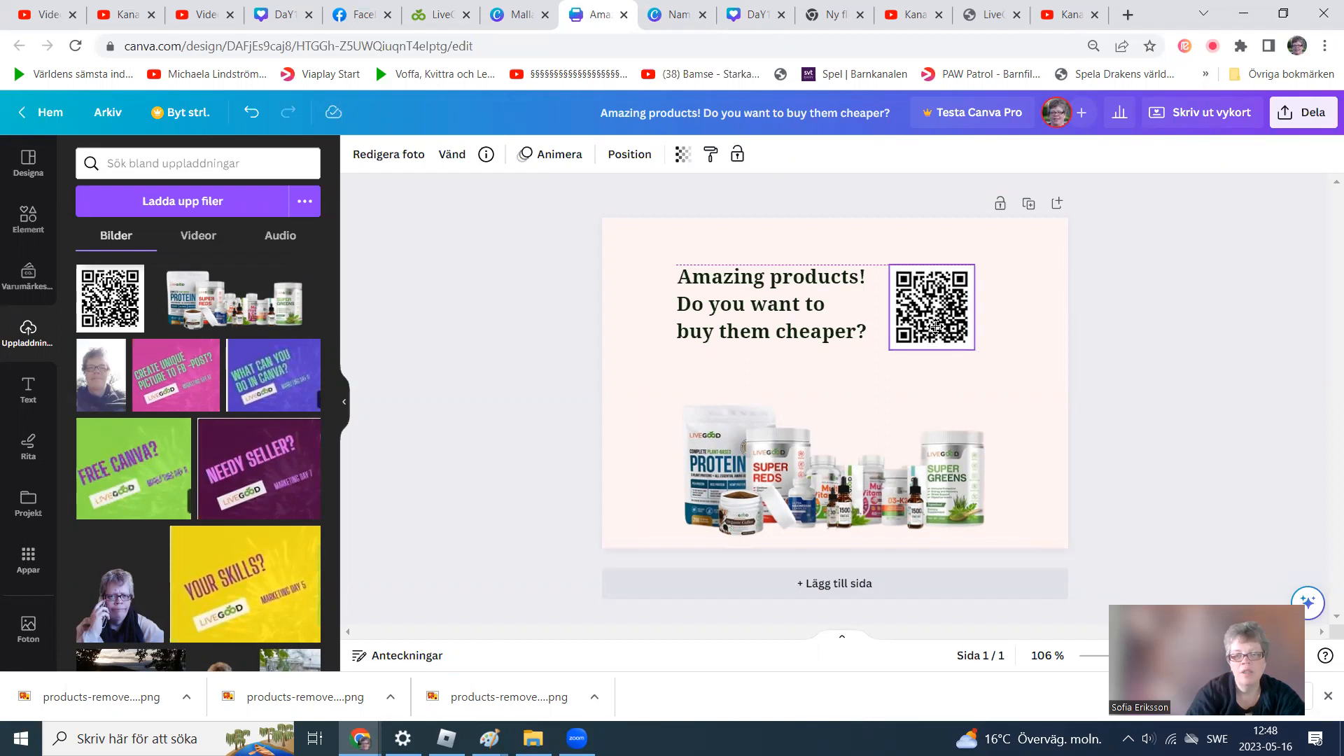
{"action": "left_click_drag", "start_coordinate": [935, 326], "coordinate": [935, 327]}
{"action": "left_click", "coordinate": [819, 359]}
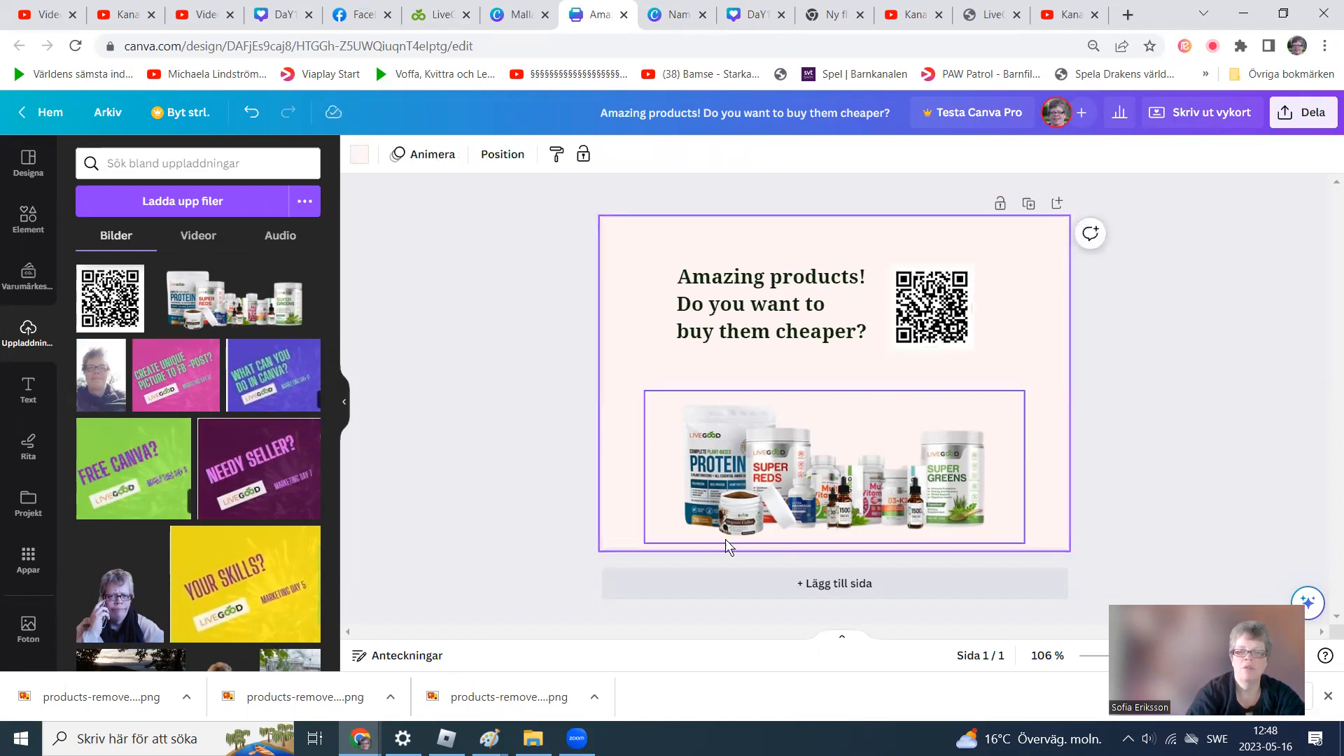
{"action": "left_click", "coordinate": [938, 324]}
{"action": "left_click_drag", "start_coordinate": [941, 318], "coordinate": [943, 325]}
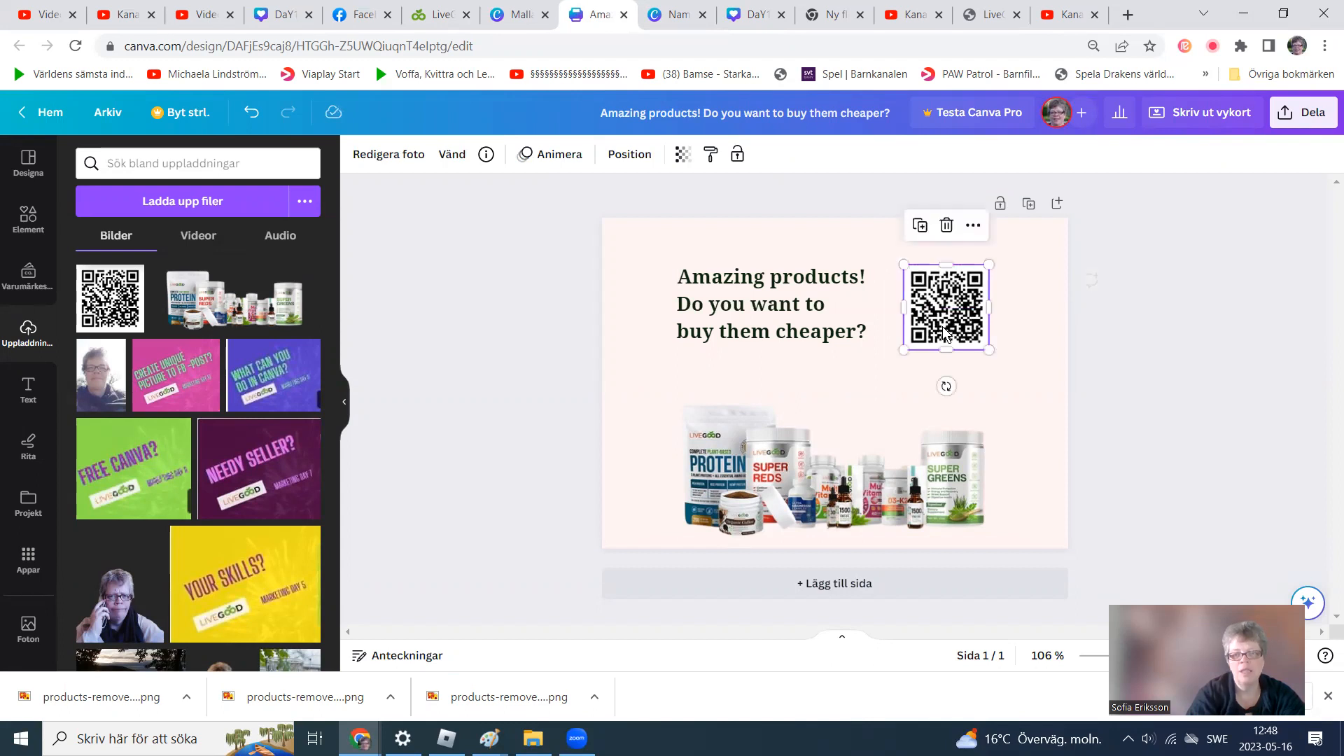
{"action": "left_click", "coordinate": [631, 342]}
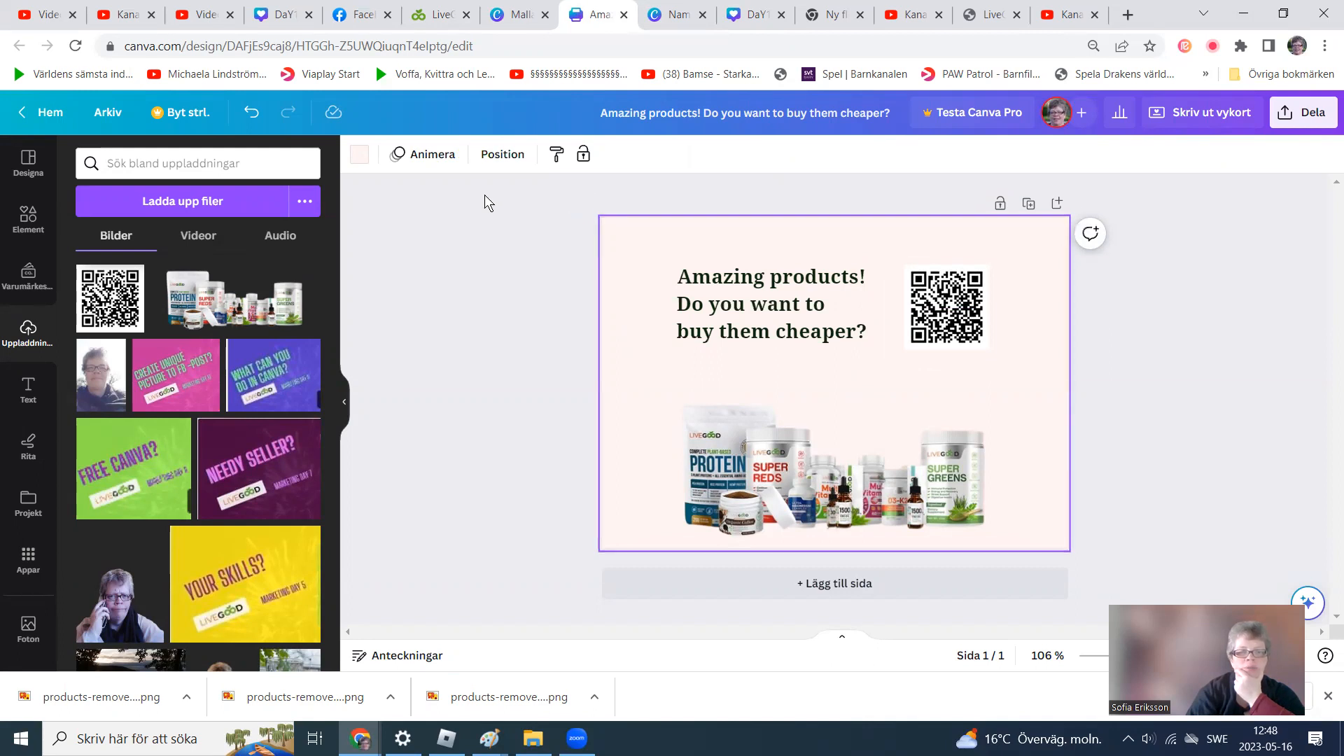
Try several gradient backgrounds and set the page background to the purple-to-green gradient.
{"action": "left_click", "coordinate": [359, 154]}
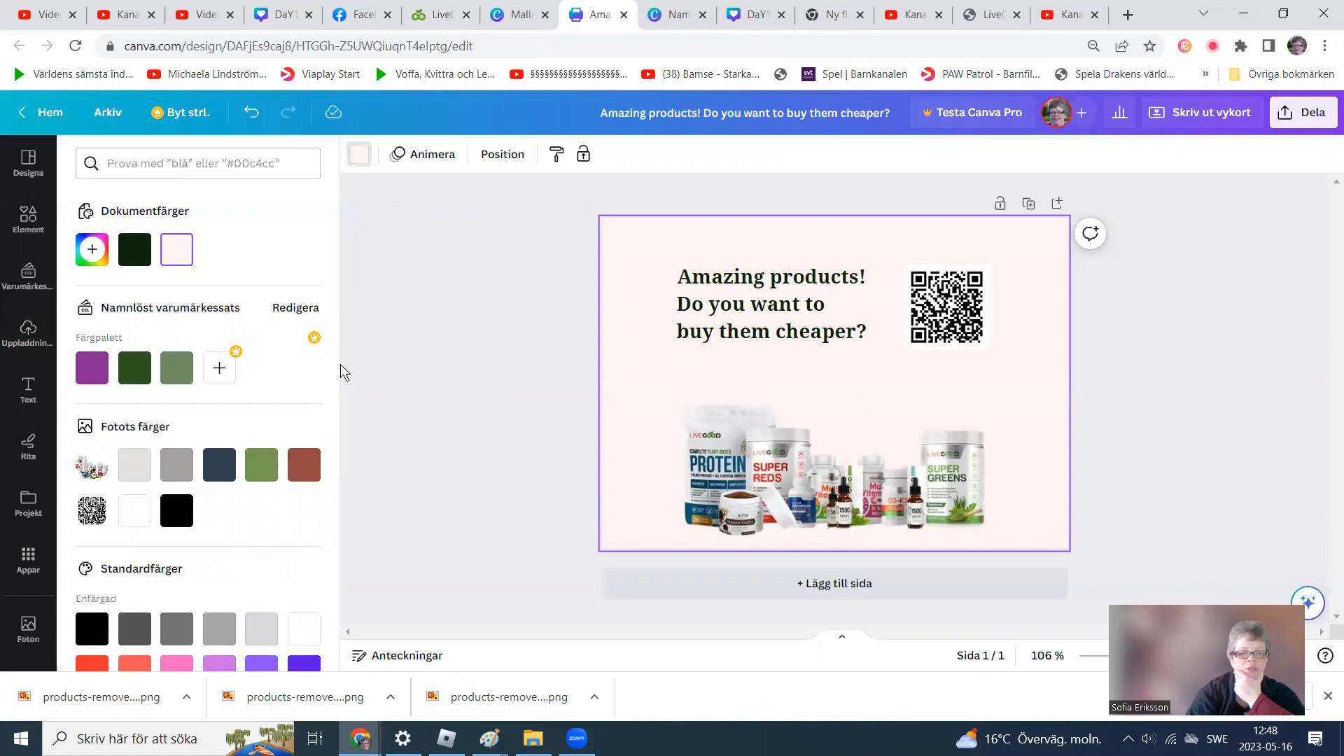
{"action": "left_click_drag", "start_coordinate": [342, 387], "coordinate": [368, 561]}
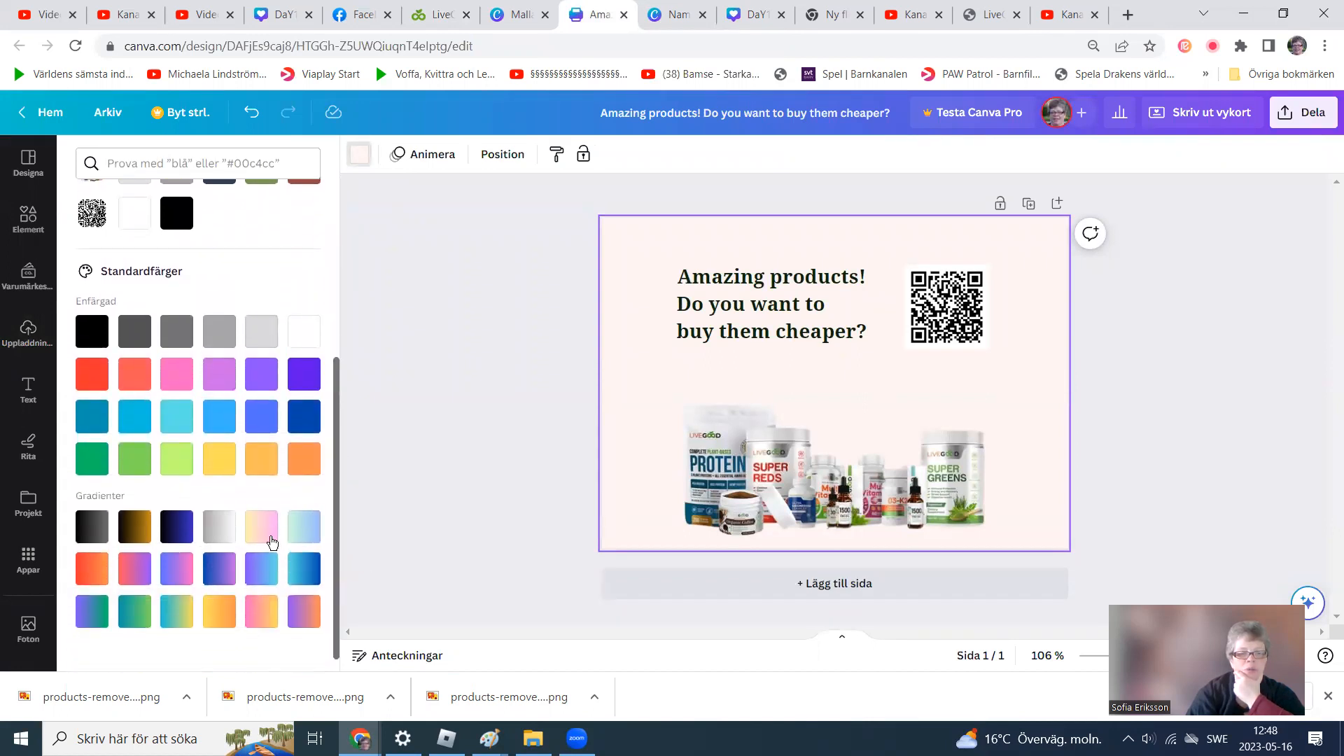
{"action": "left_click", "coordinate": [220, 526]}
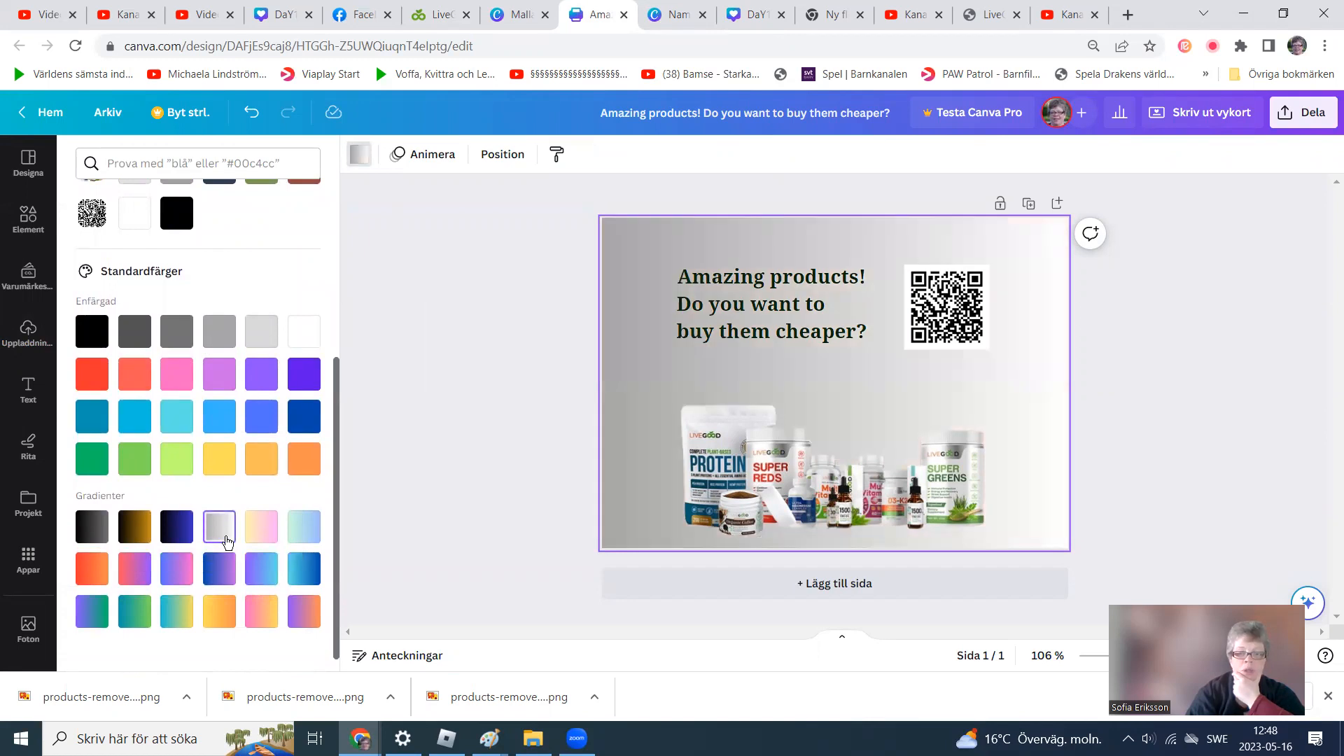
{"action": "left_click", "coordinate": [252, 527]}
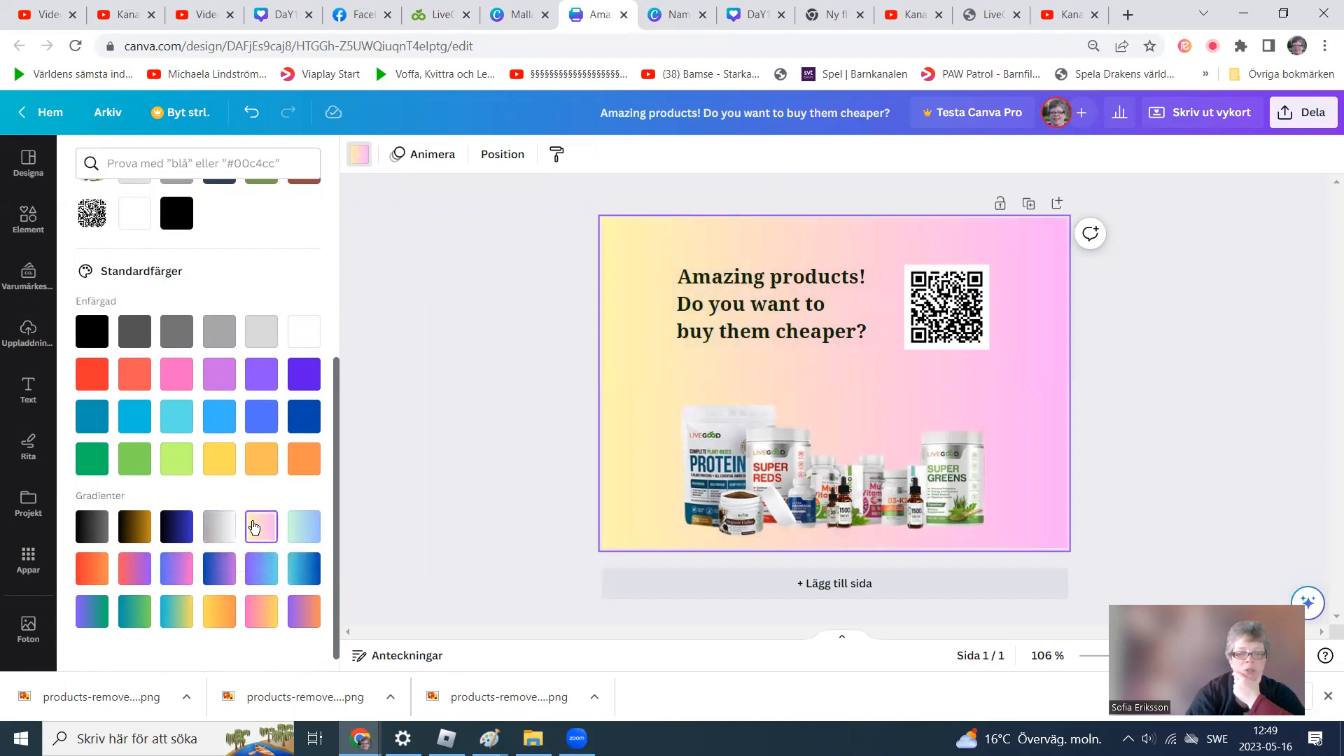
{"action": "left_click", "coordinate": [224, 535]}
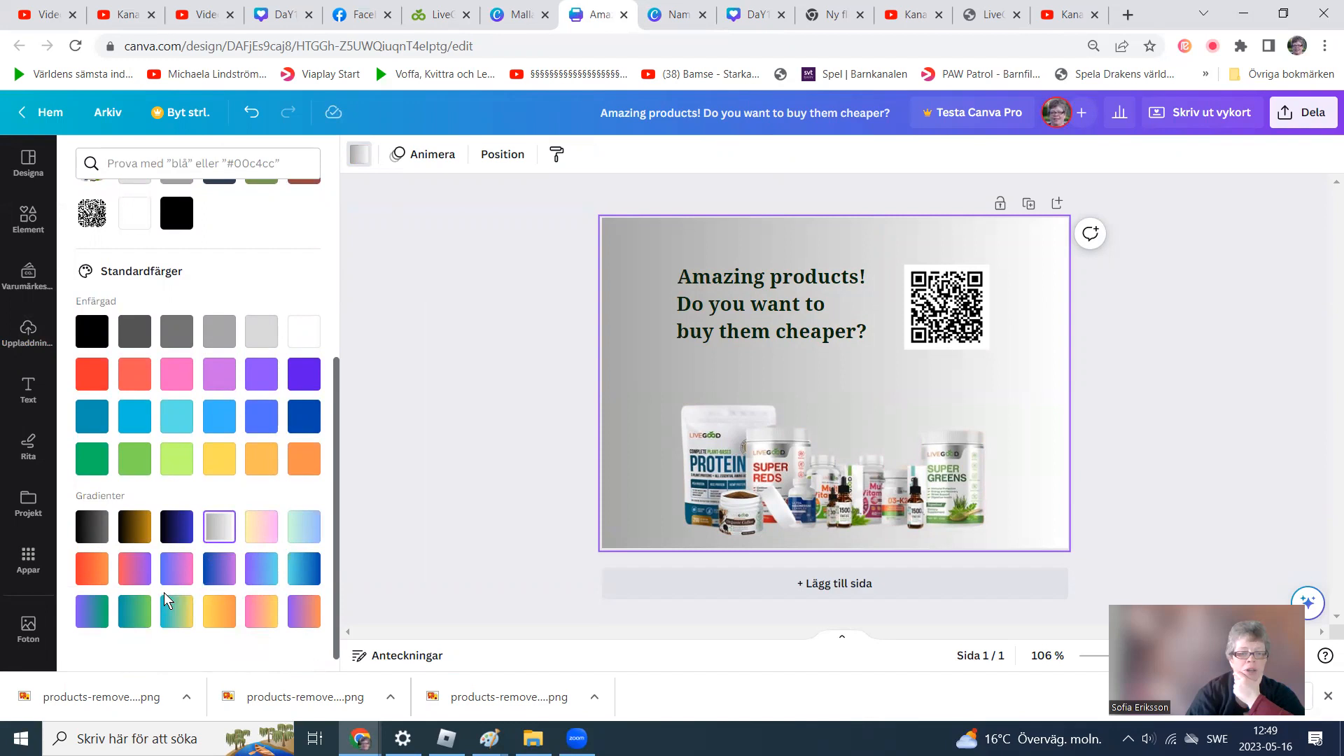
{"action": "left_click", "coordinate": [274, 577]}
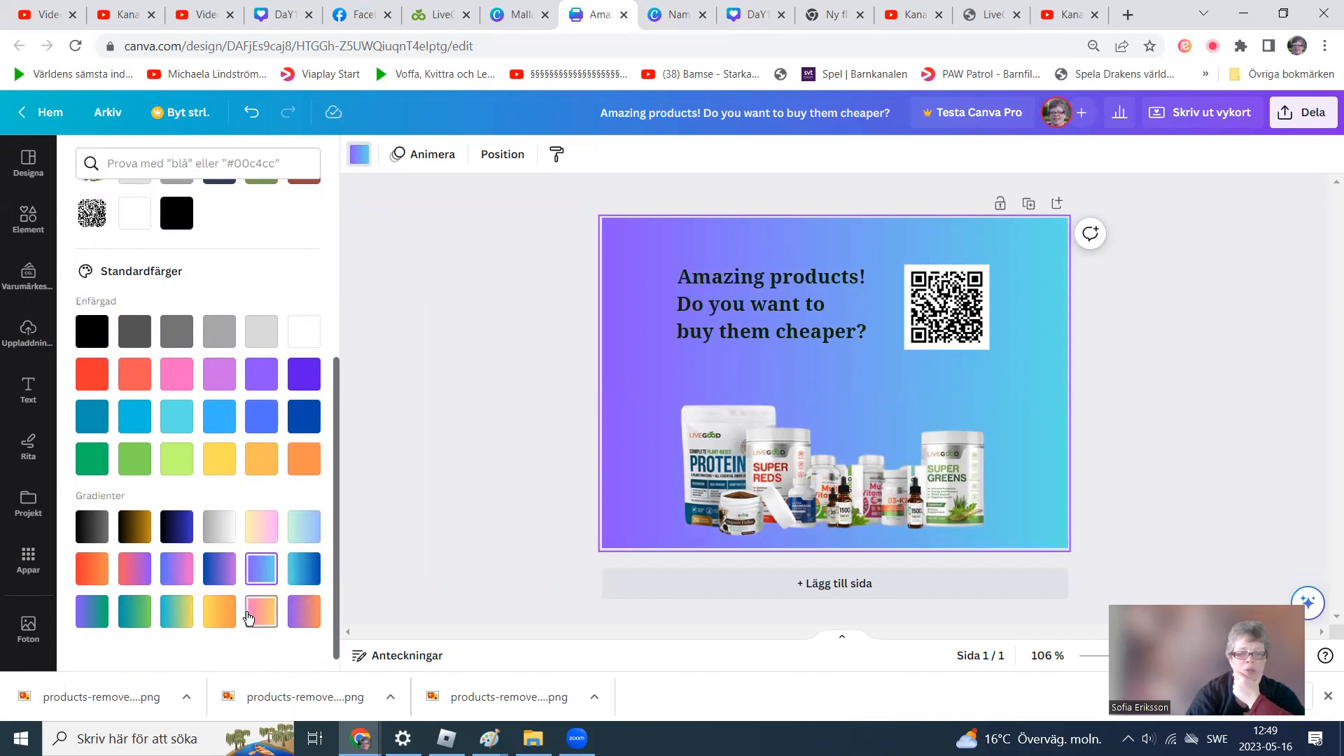
{"action": "left_click", "coordinate": [228, 615]}
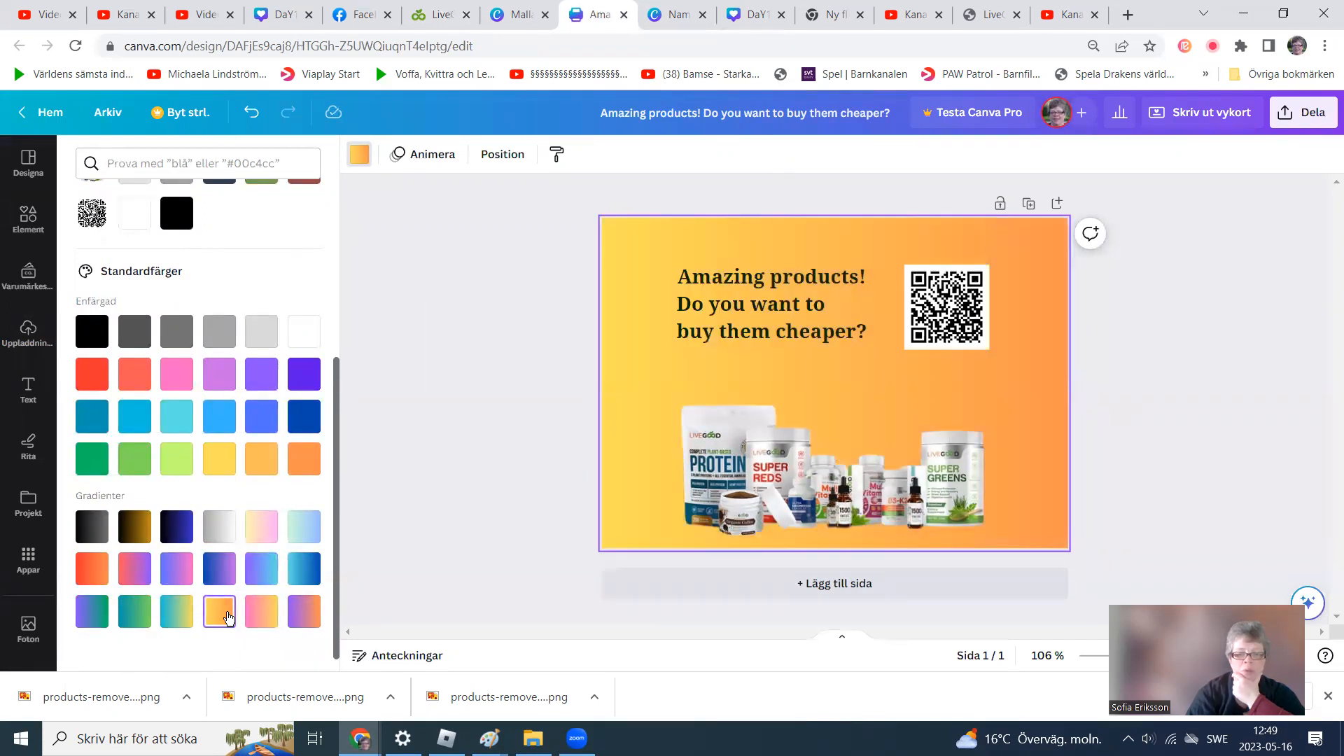
{"action": "left_click", "coordinate": [305, 616]}
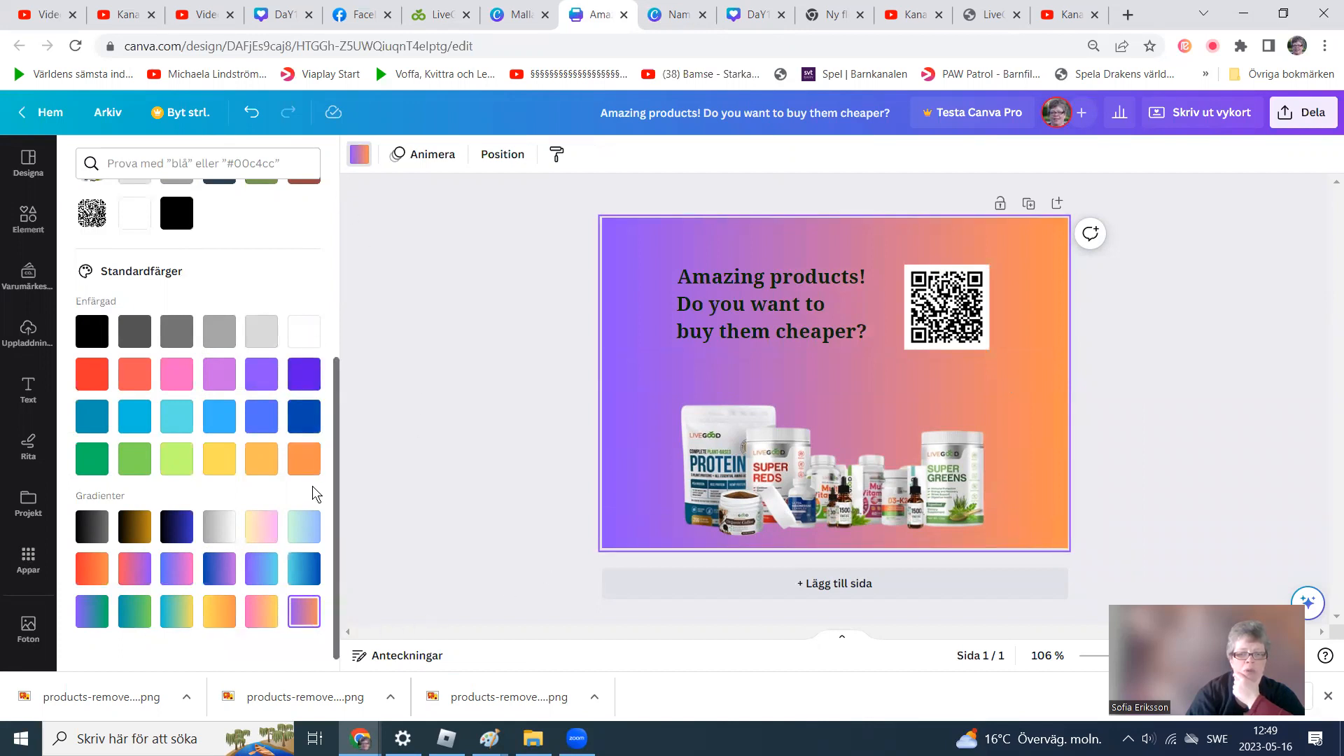
{"action": "left_click", "coordinate": [100, 620]}
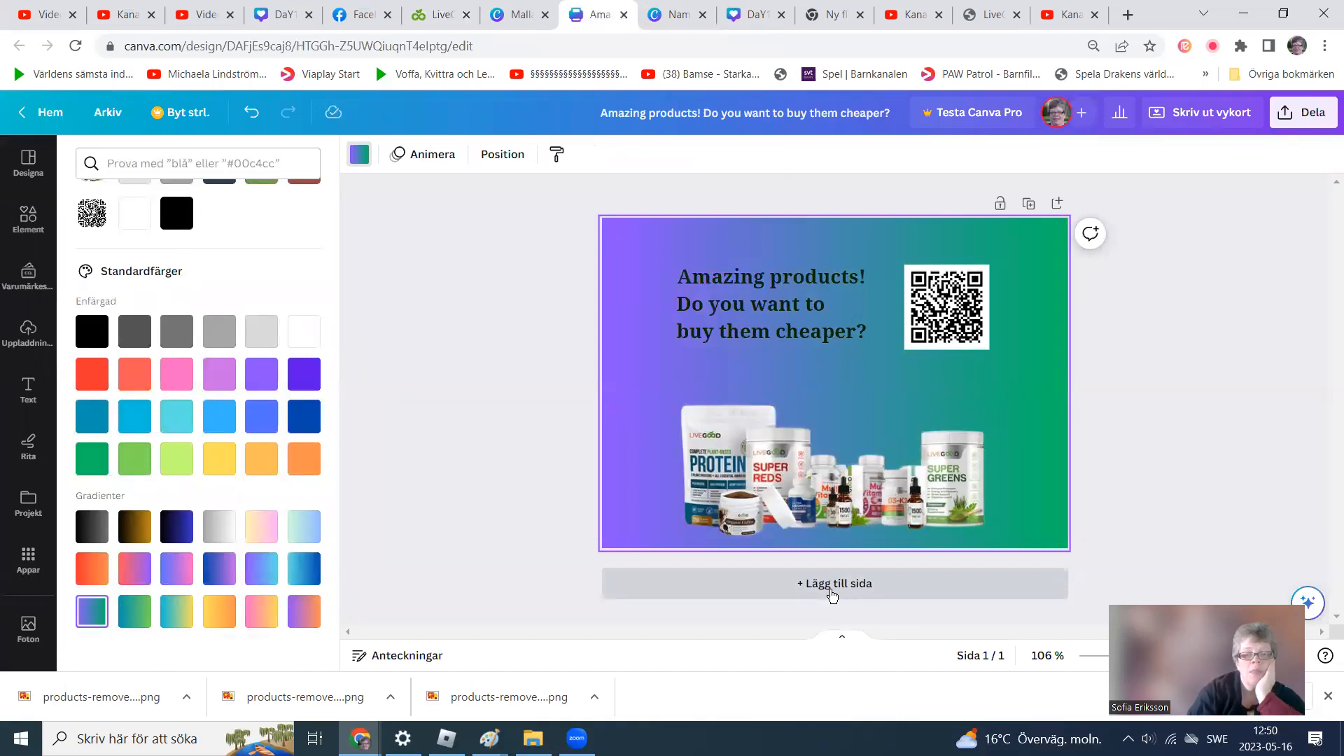
Add a second page and place the uploaded portrait photo, scaled down, in its lower-left corner.
{"action": "left_click", "coordinate": [832, 587]}
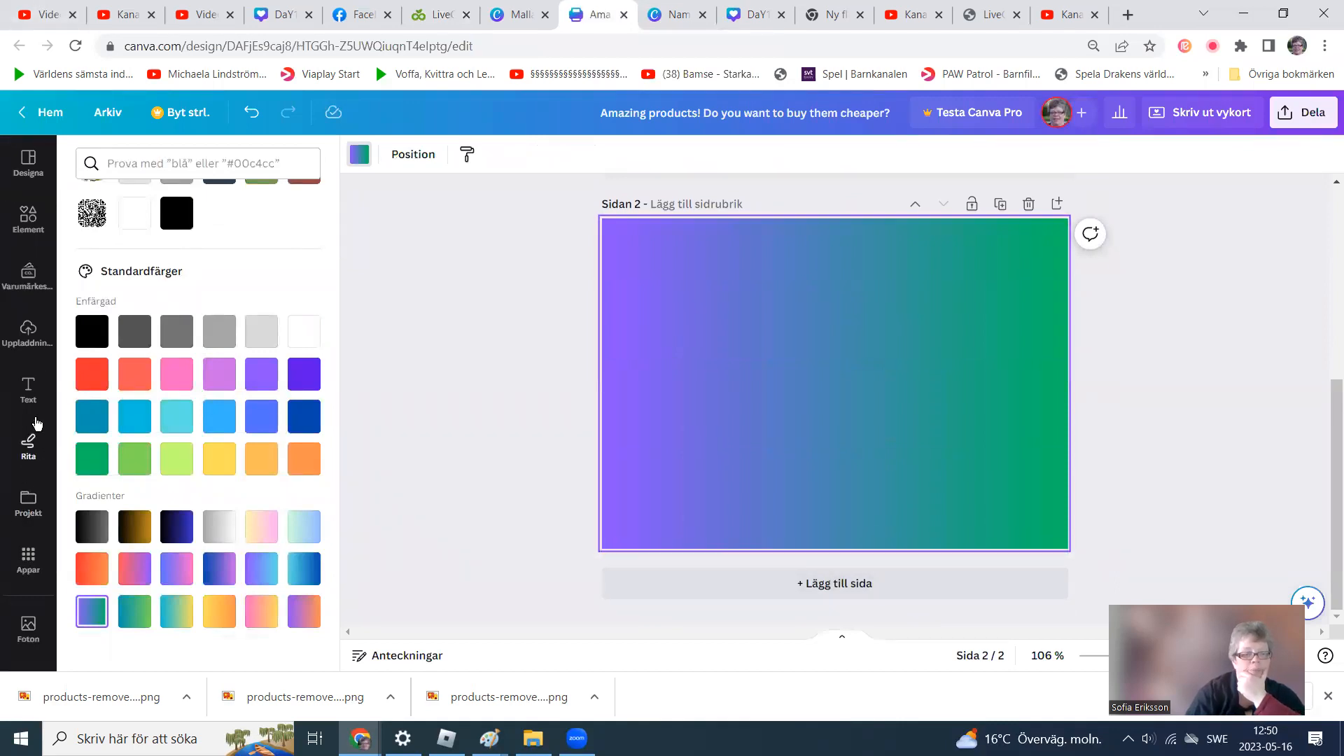
{"action": "left_click", "coordinate": [26, 329]}
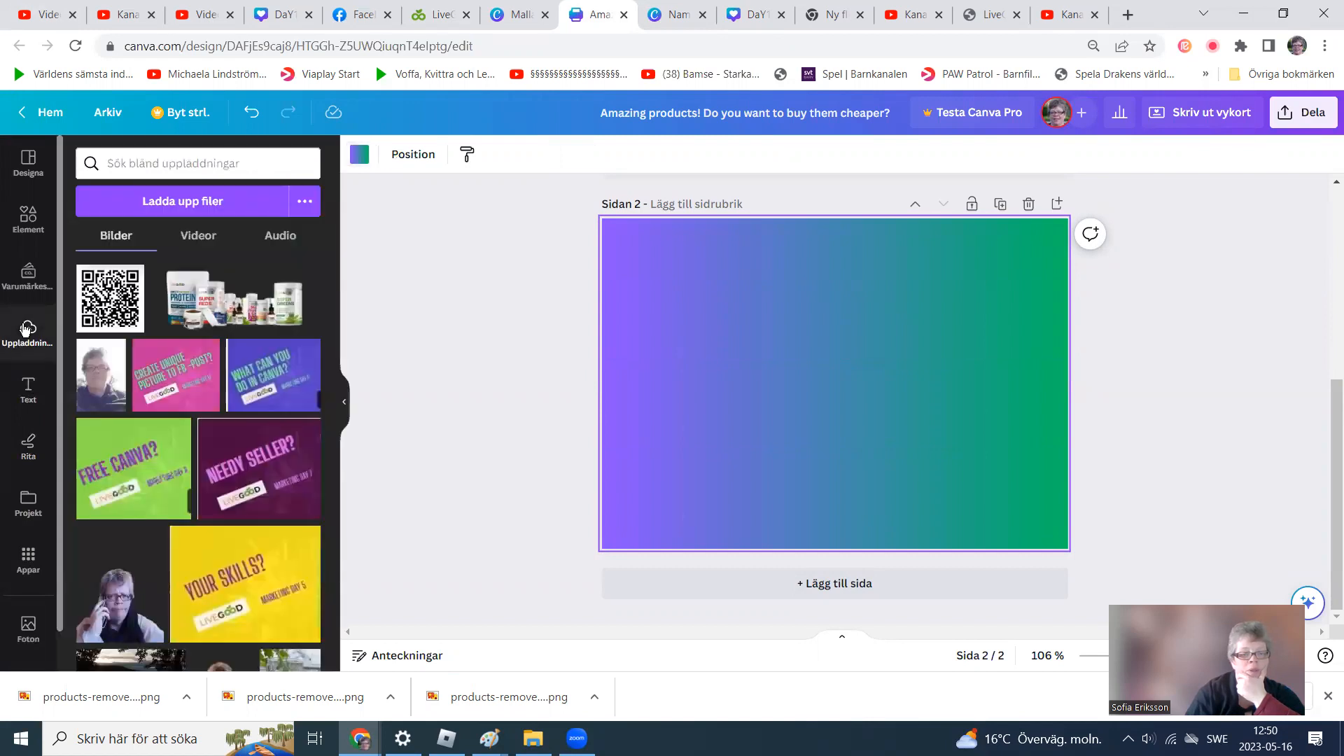
{"action": "left_click_drag", "start_coordinate": [100, 374], "coordinate": [640, 366]}
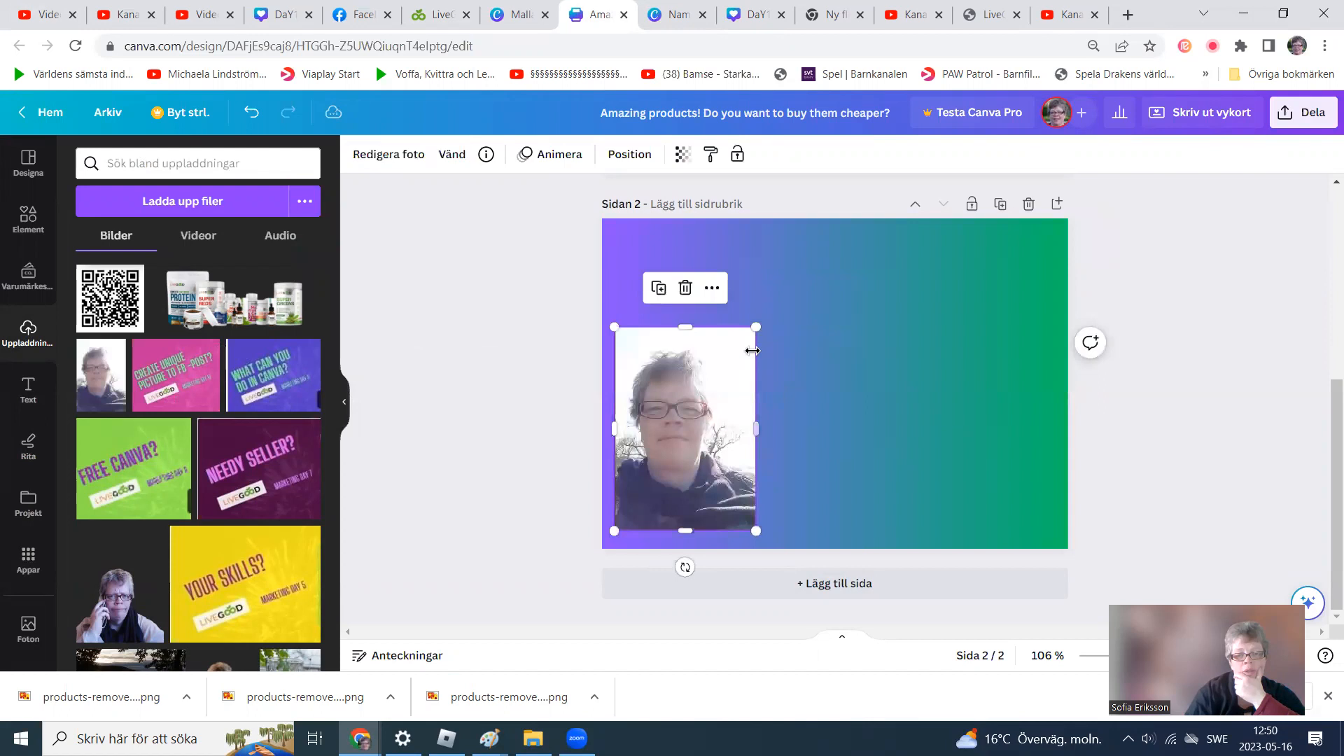
{"action": "left_click_drag", "start_coordinate": [756, 328], "coordinate": [735, 398]}
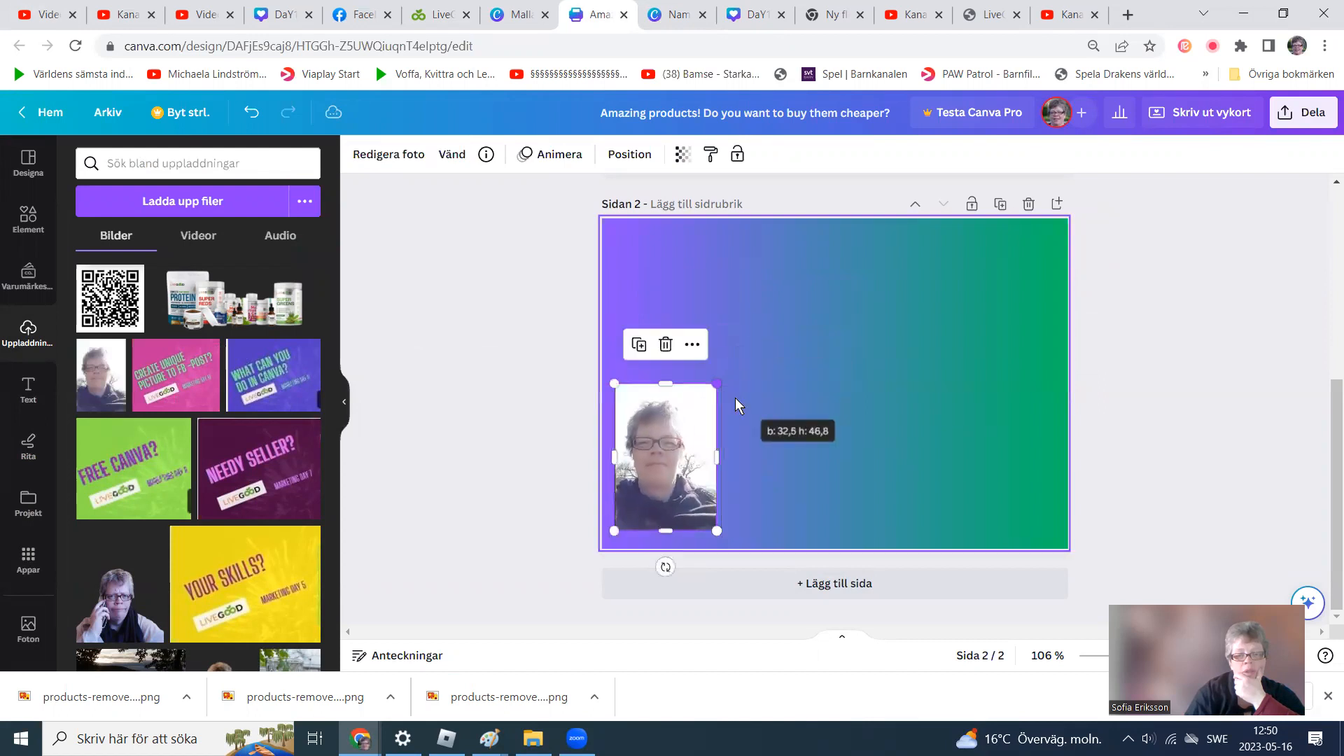
{"action": "left_click_drag", "start_coordinate": [692, 471], "coordinate": [702, 475]}
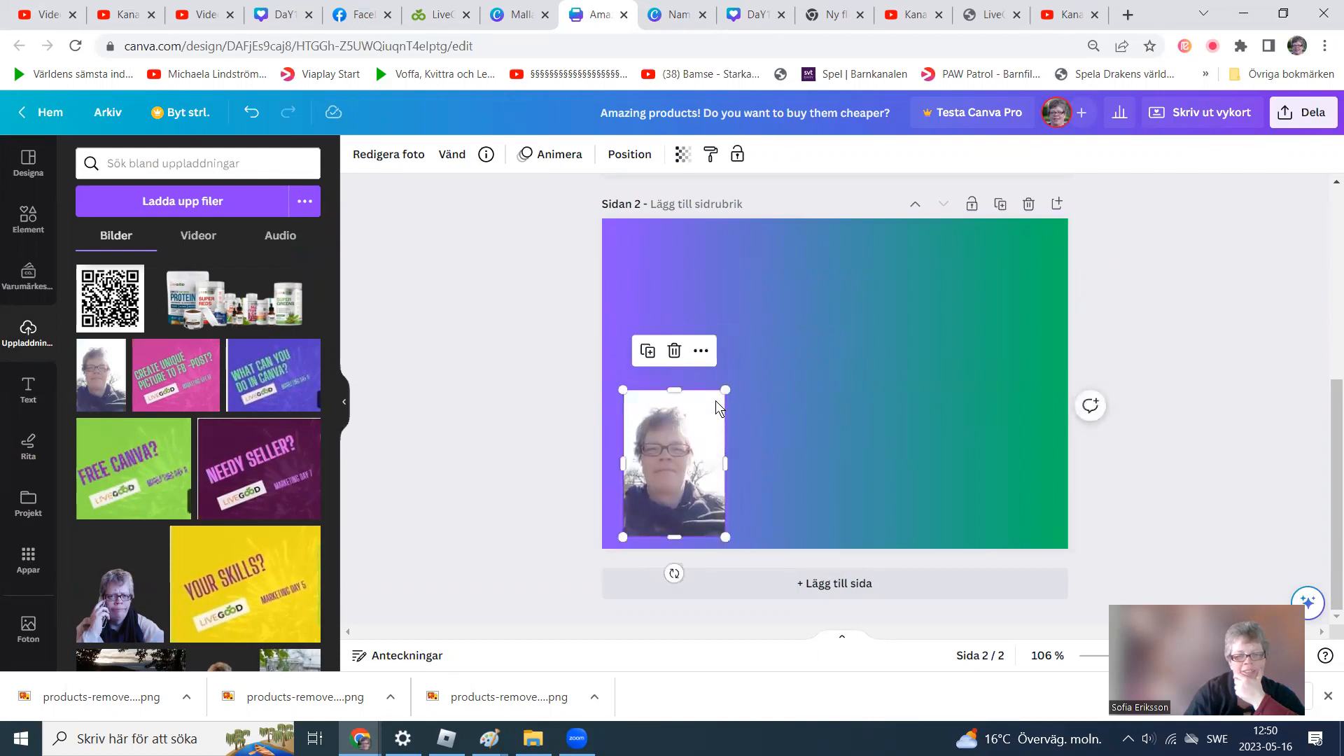
{"action": "left_click_drag", "start_coordinate": [725, 392], "coordinate": [705, 404]}
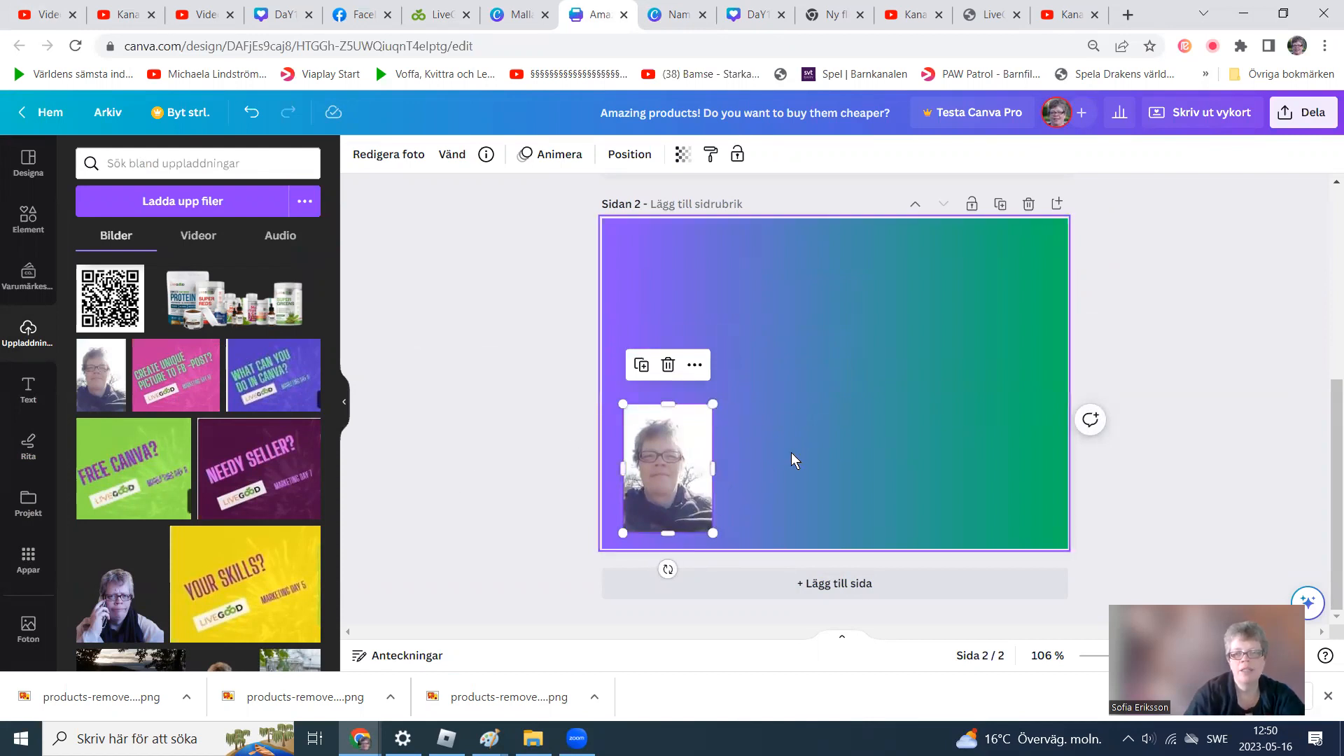
Set the photo's transparency to 92 and deselect it.
{"action": "left_click", "coordinate": [687, 160]}
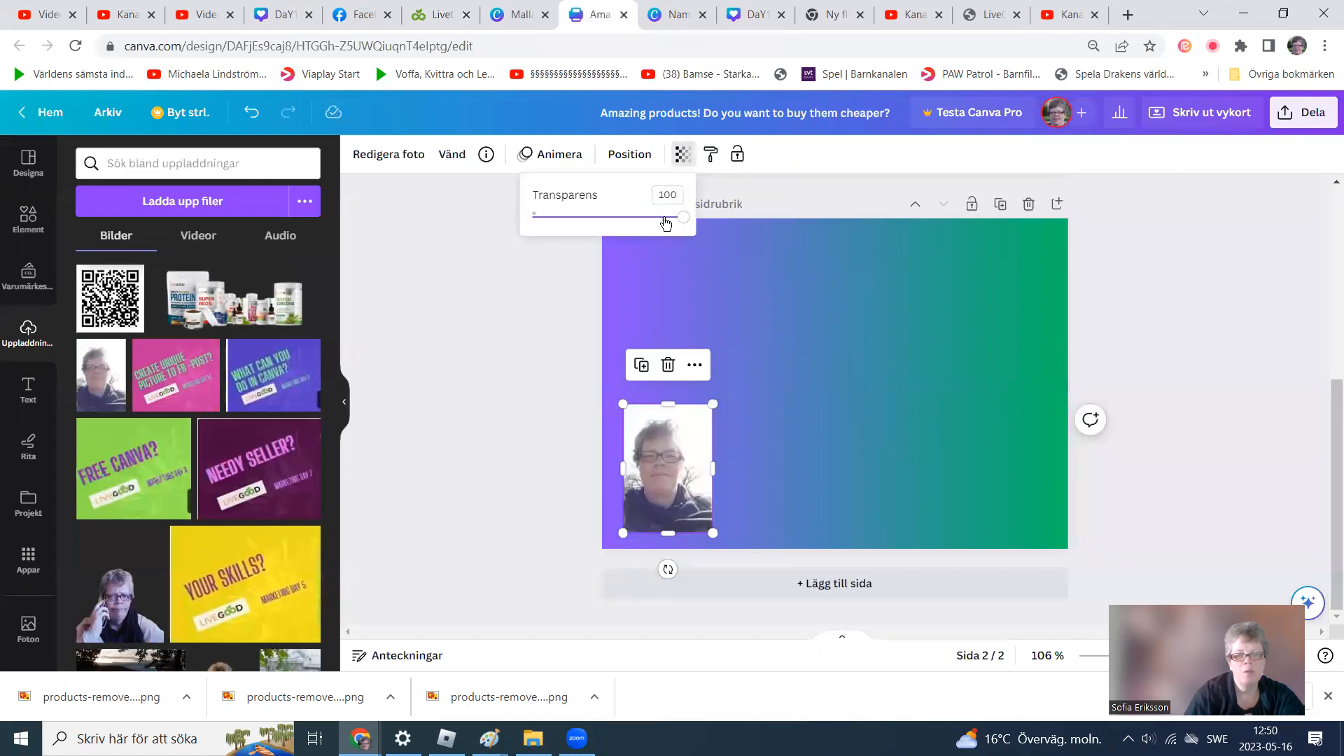
{"action": "left_click_drag", "start_coordinate": [662, 218], "coordinate": [653, 223]}
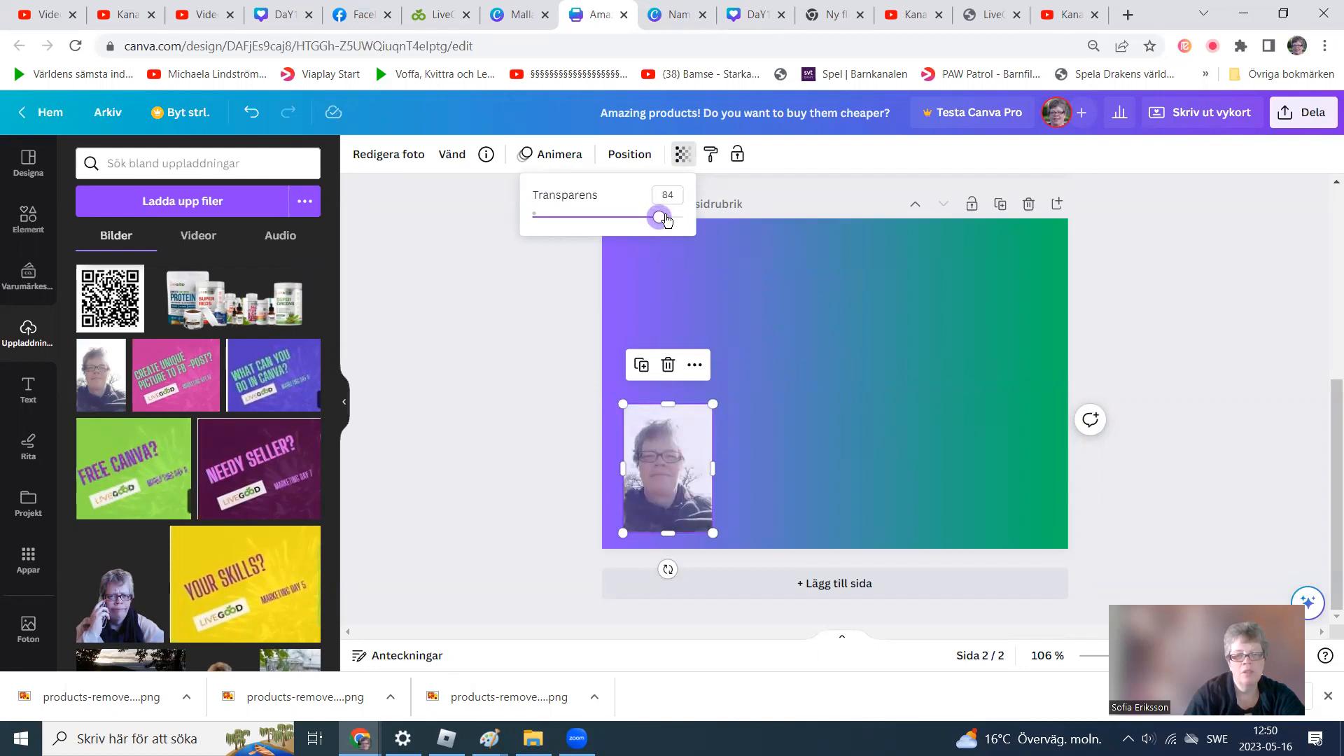
{"action": "left_click", "coordinate": [672, 218]}
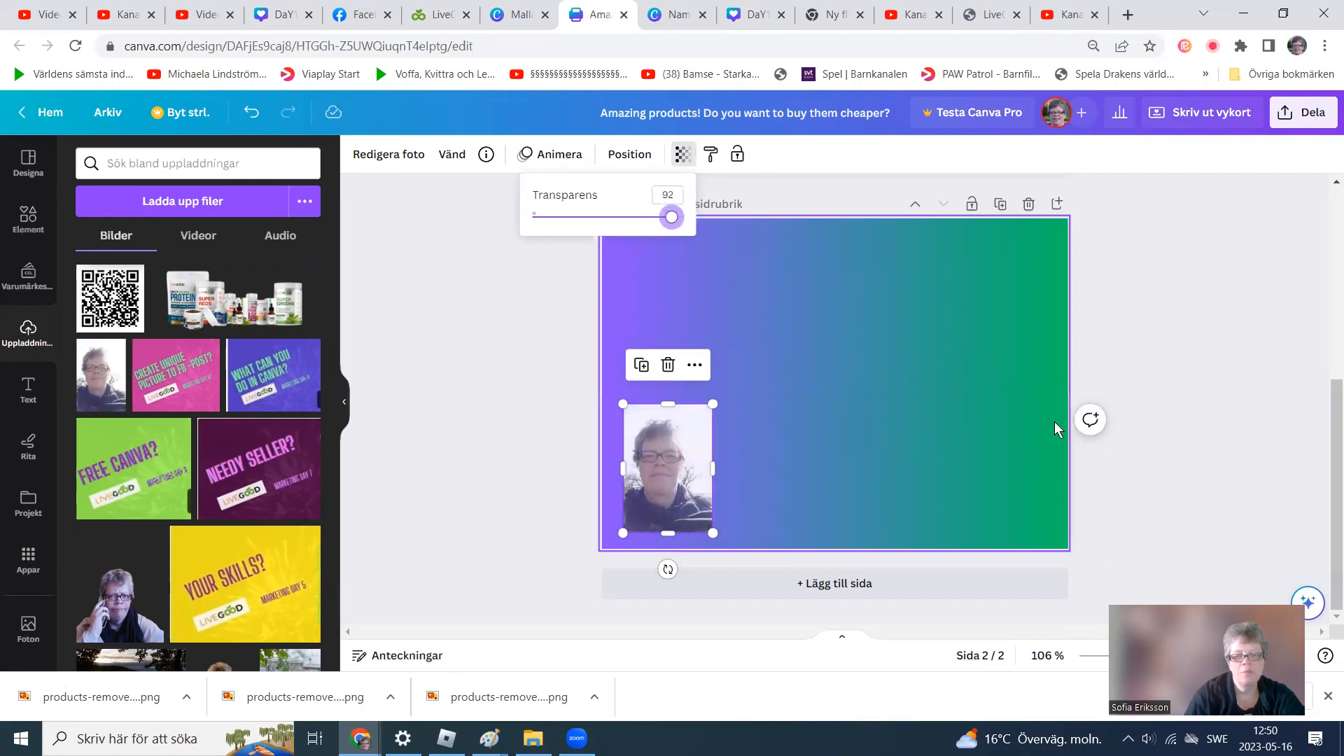
{"action": "left_click", "coordinate": [1164, 374]}
{"action": "left_click", "coordinate": [896, 470]}
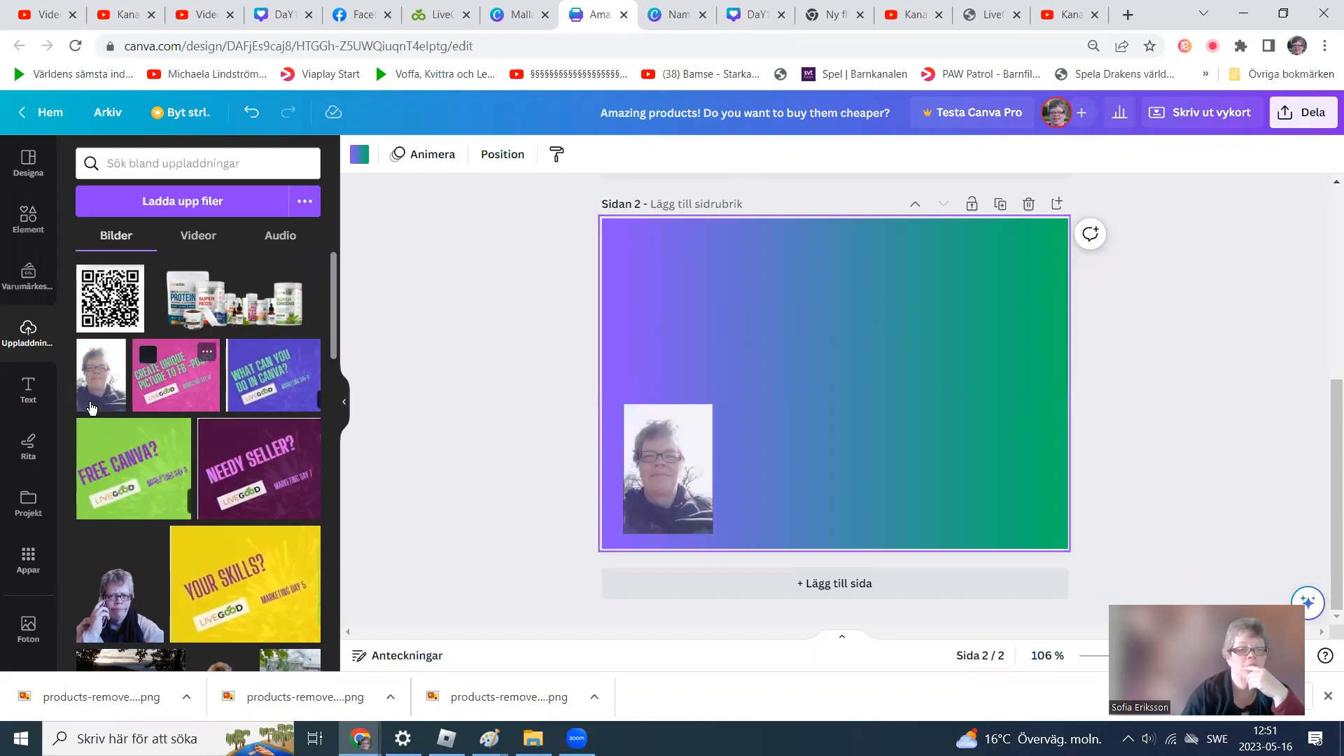
Add a subheading text box on page 2 reading "Want to know more about the business?".
{"action": "left_click", "coordinate": [33, 393]}
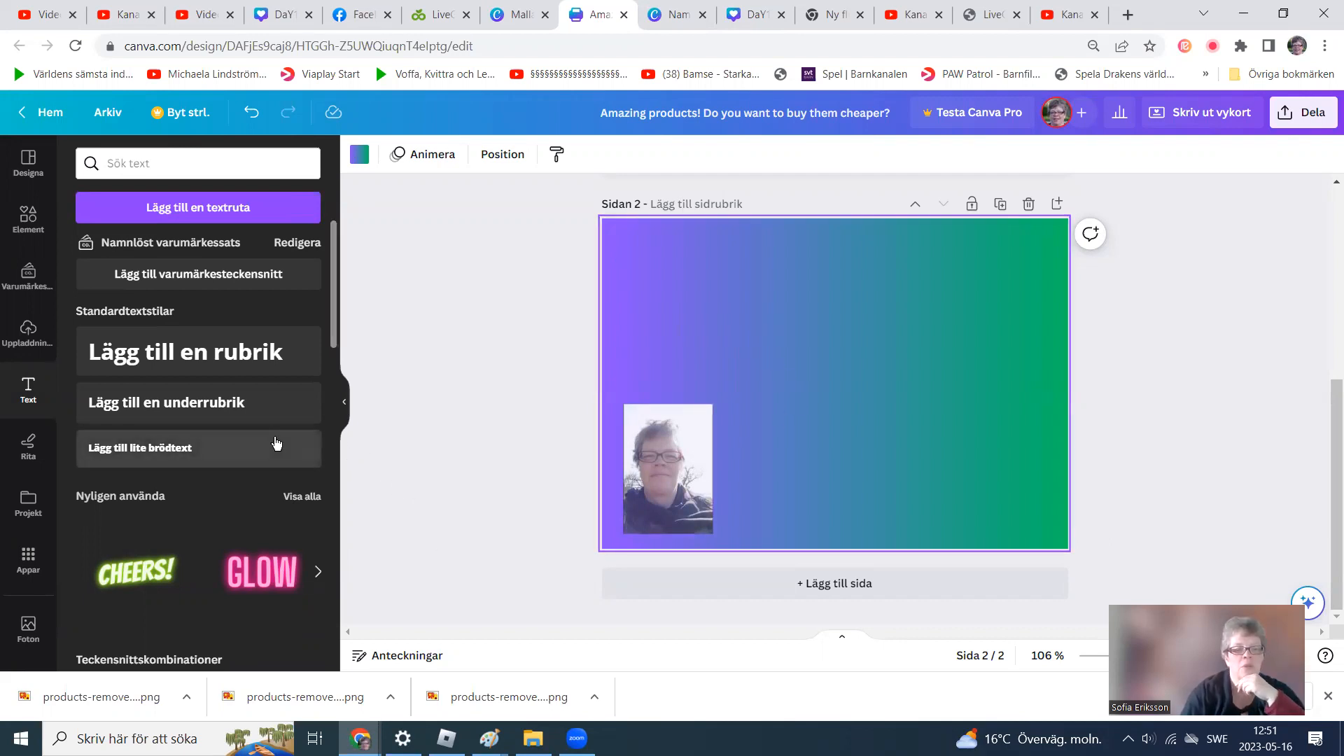
{"action": "left_click", "coordinate": [226, 416]}
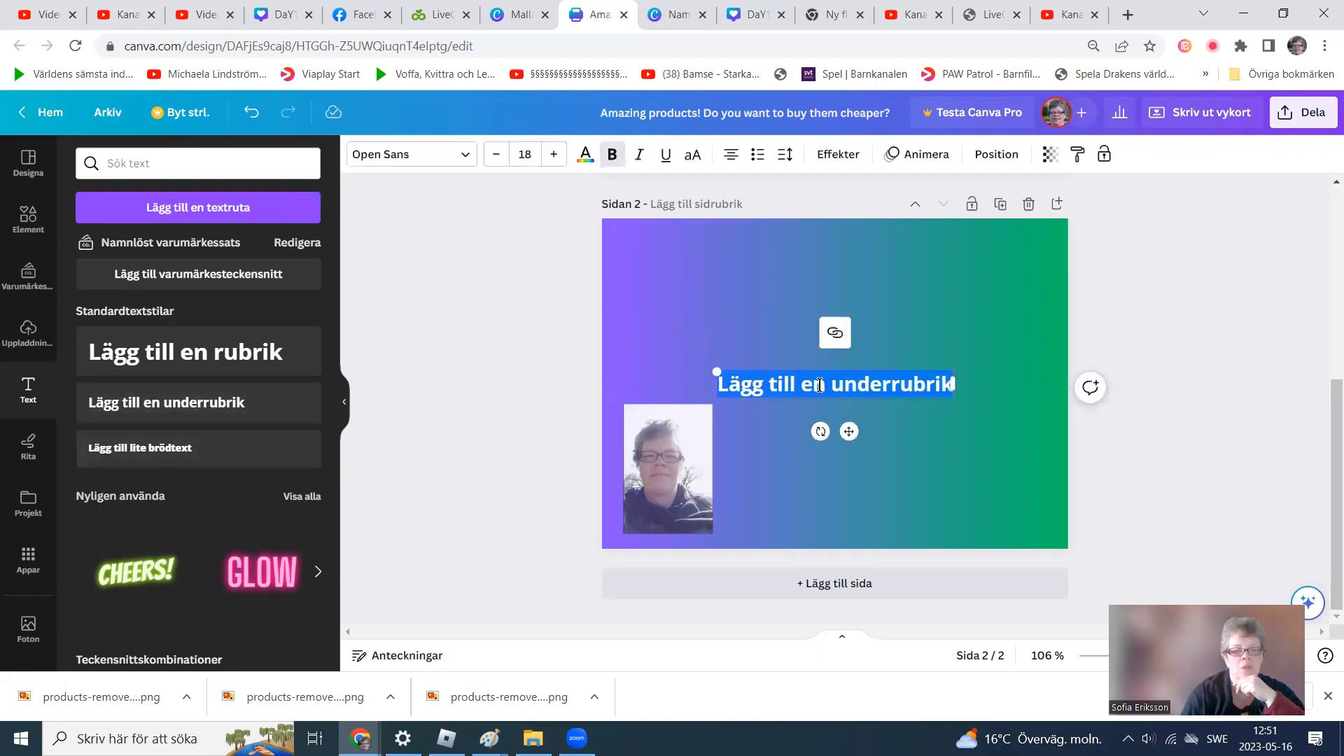
{"action": "left_click", "coordinate": [951, 379]}
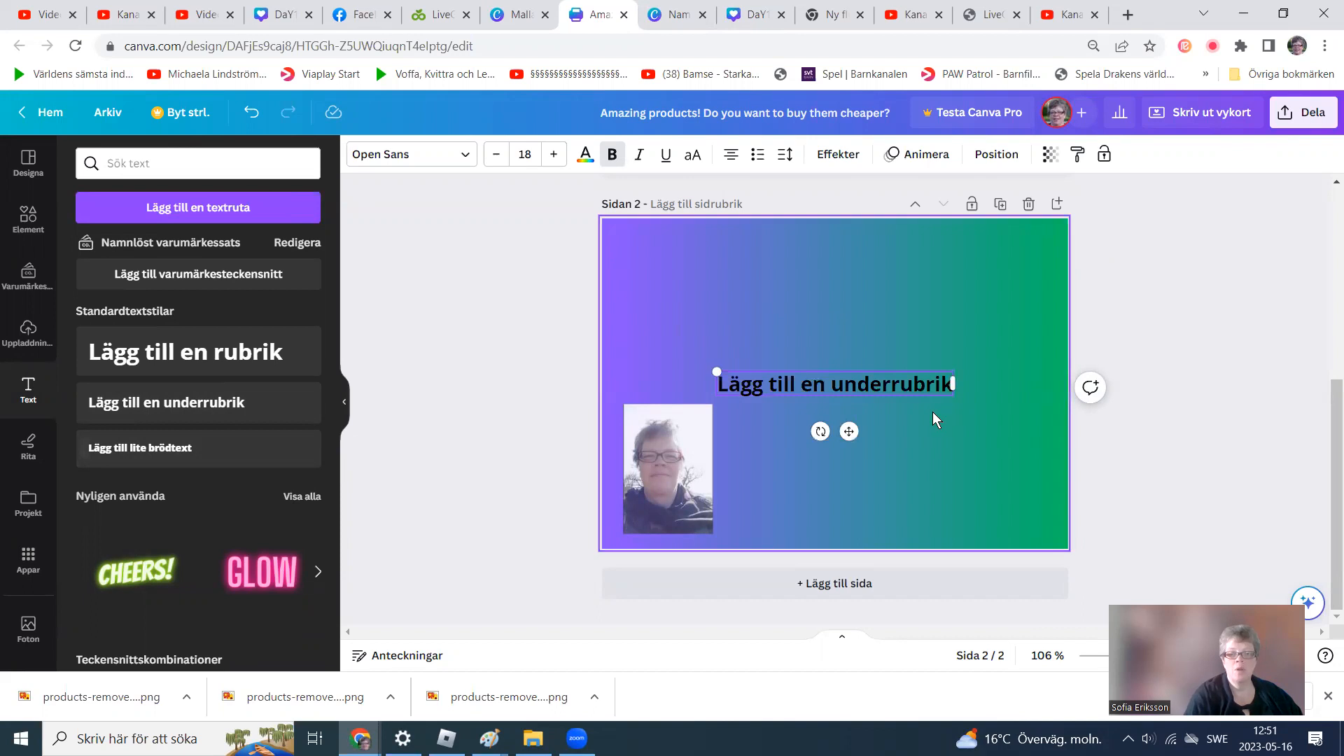
{"action": "key", "text": "BackSpace"}
{"action": "key", "text": "BackSpace"}
{"action": "key", "text": "BackSpace"}
{"action": "key", "text": "BackSpace"}
{"action": "key", "text": "BackSpace"}
{"action": "key", "text": "BackSpace"}
{"action": "key", "text": "BackSpace"}
{"action": "key", "text": "BackSpace"}
{"action": "key", "text": "BackSpace"}
{"action": "key", "text": "BackSpace"}
{"action": "key", "text": "BackSpace"}
{"action": "key", "text": "BackSpace"}
{"action": "key", "text": "BackSpace"}
{"action": "key", "text": "BackSpace"}
{"action": "key", "text": "BackSpace"}
{"action": "key", "text": "BackSpace"}
{"action": "key", "text": "BackSpace"}
{"action": "key", "text": "BackSpace"}
{"action": "key", "text": "BackSpace"}
{"action": "key", "text": "BackSpace"}
{"action": "key", "text": "BackSpace"}
{"action": "key", "text": "BackSpace"}
{"action": "key", "text": "BackSpace"}
{"action": "key", "text": "BackSpace"}
{"action": "type", "text": "want to know more about the business"}
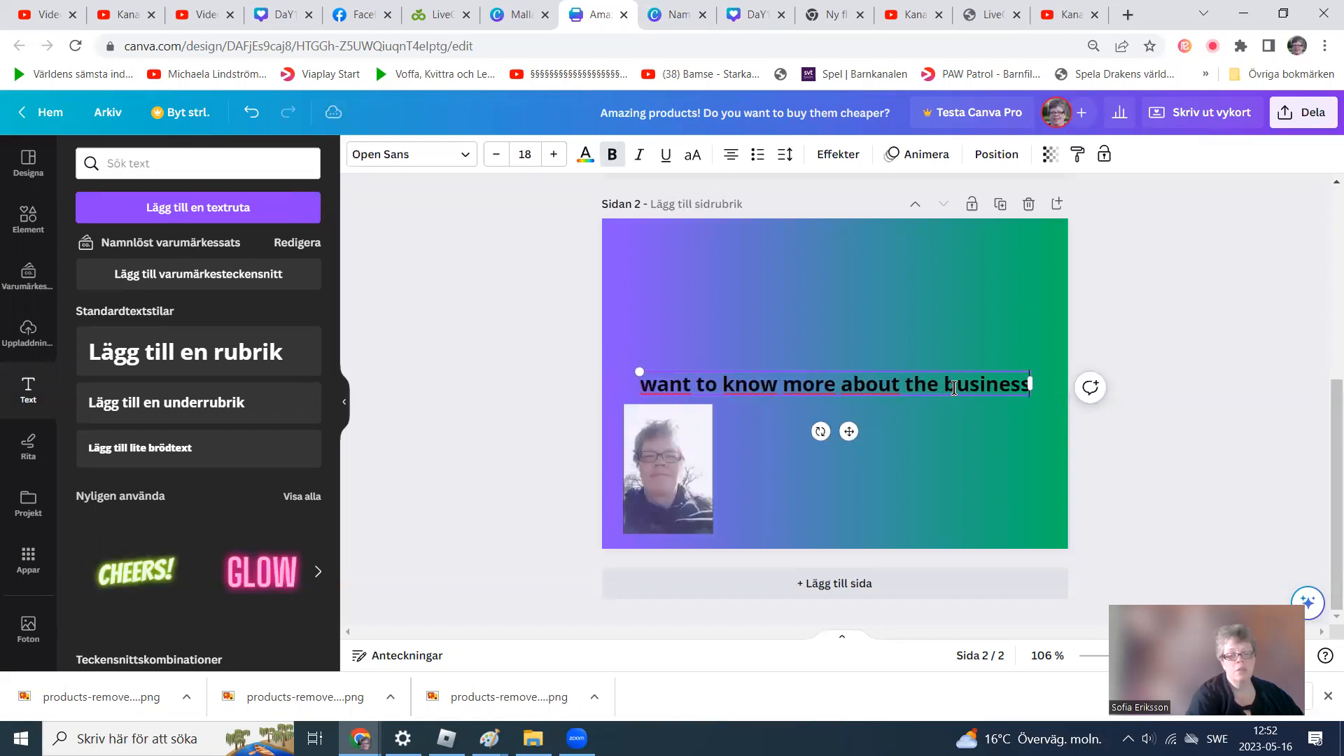
{"action": "type", "text": "?"}
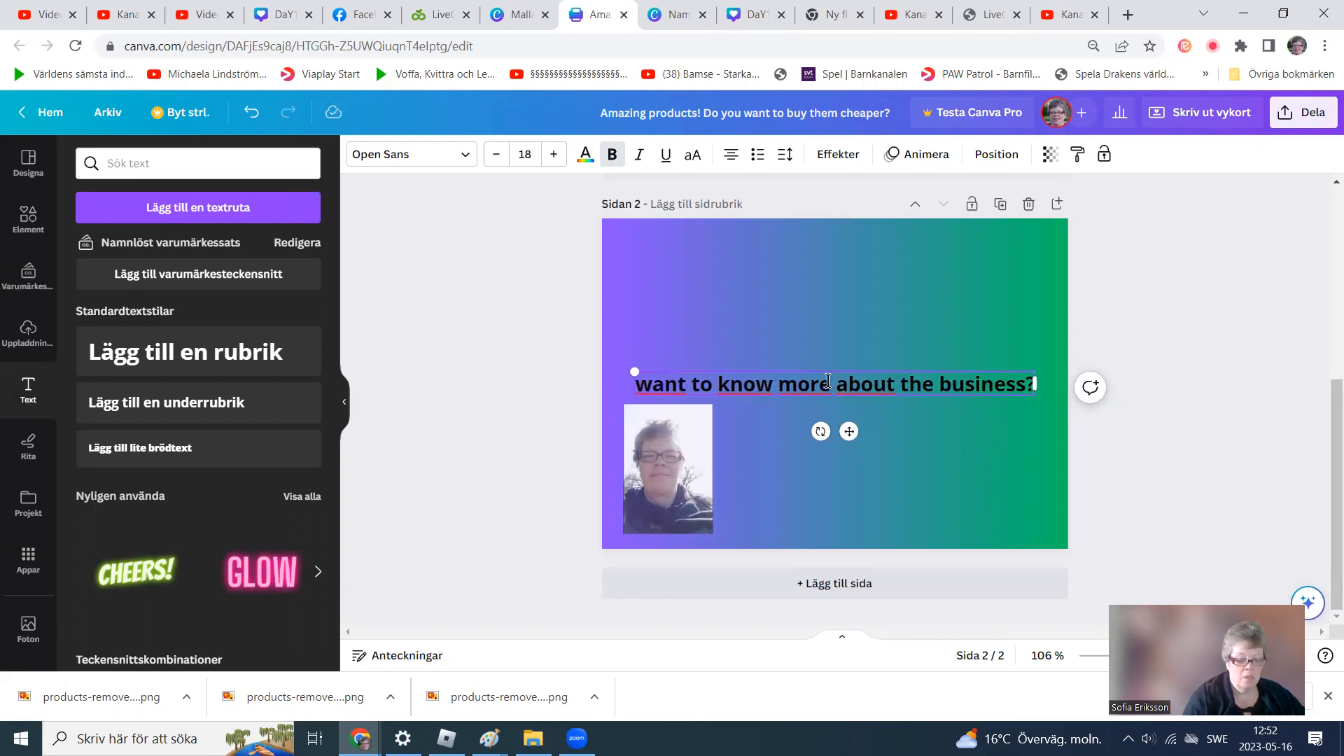
{"action": "key", "text": "Escape"}
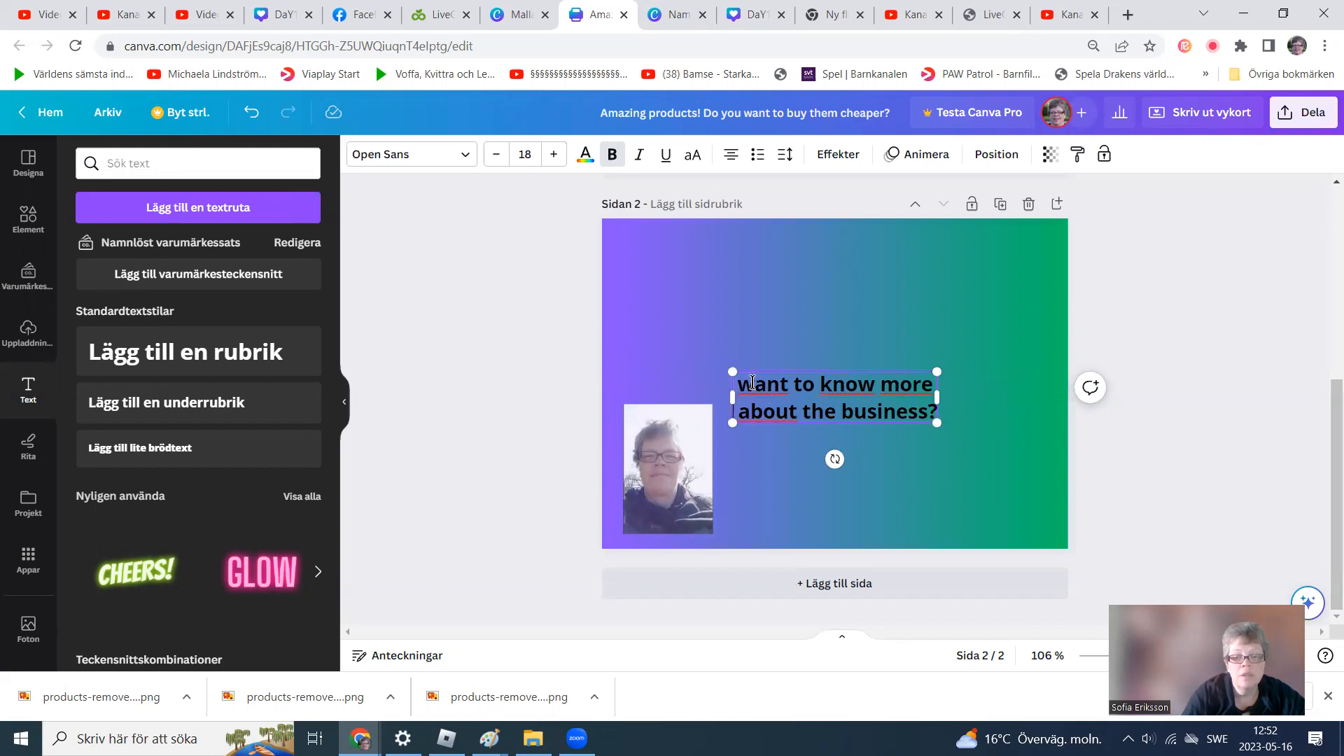
{"action": "key", "text": "BackSpace"}
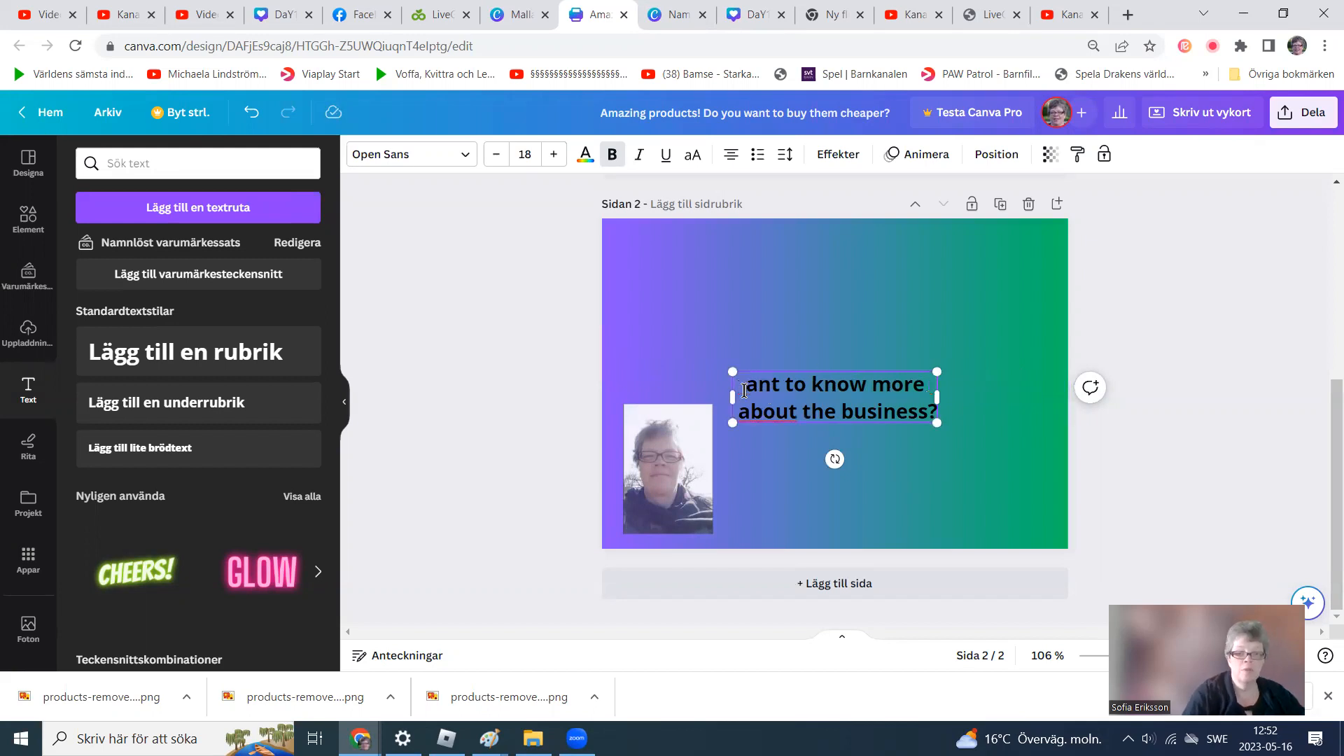
{"action": "type", "text": "W"}
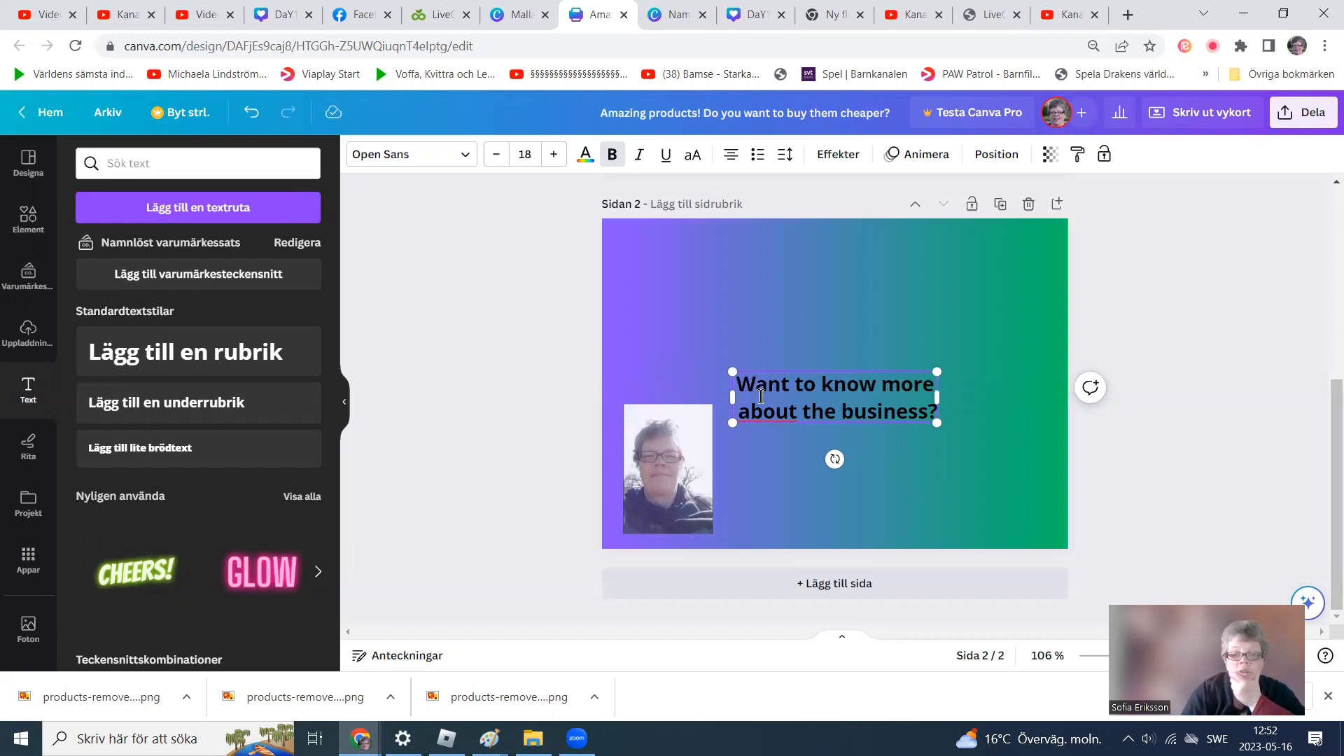
Colour the subheading text black and move it to the page's upper-left area.
{"action": "left_click_drag", "start_coordinate": [739, 385], "coordinate": [910, 430]}
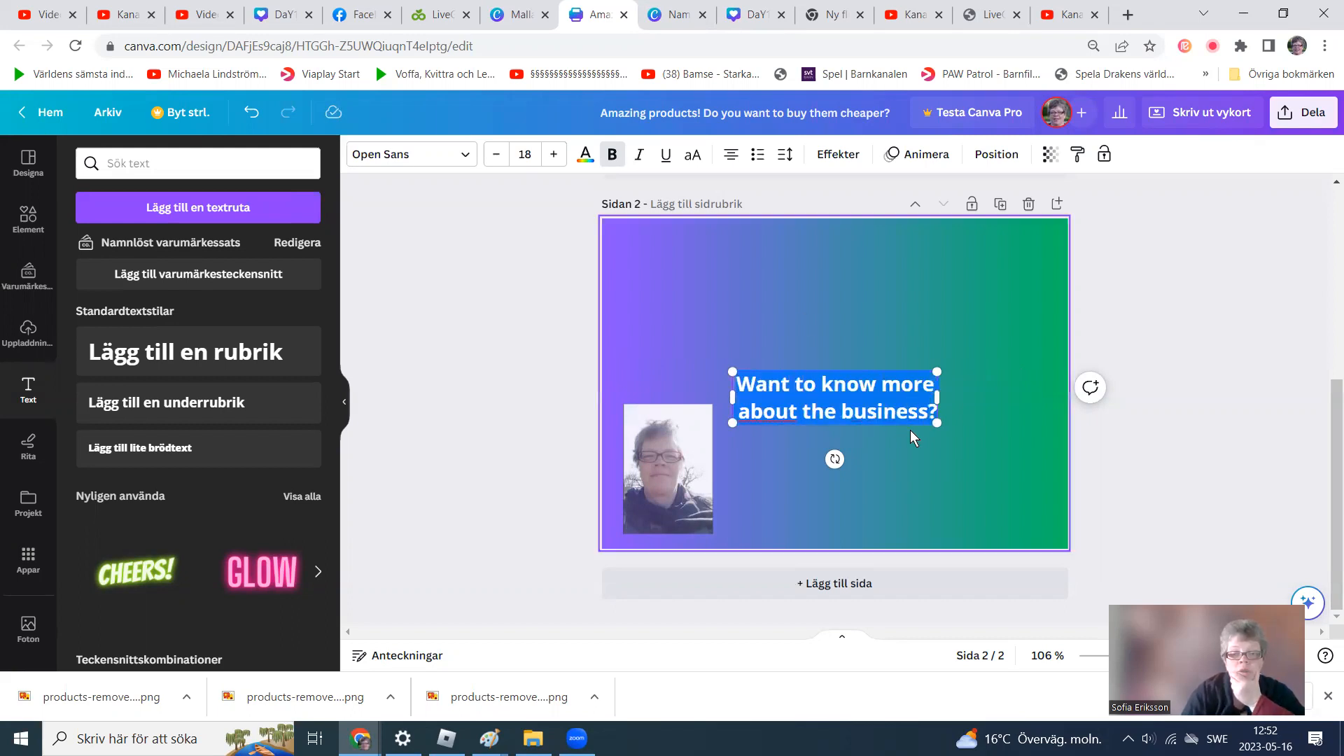
{"action": "left_click", "coordinate": [585, 156]}
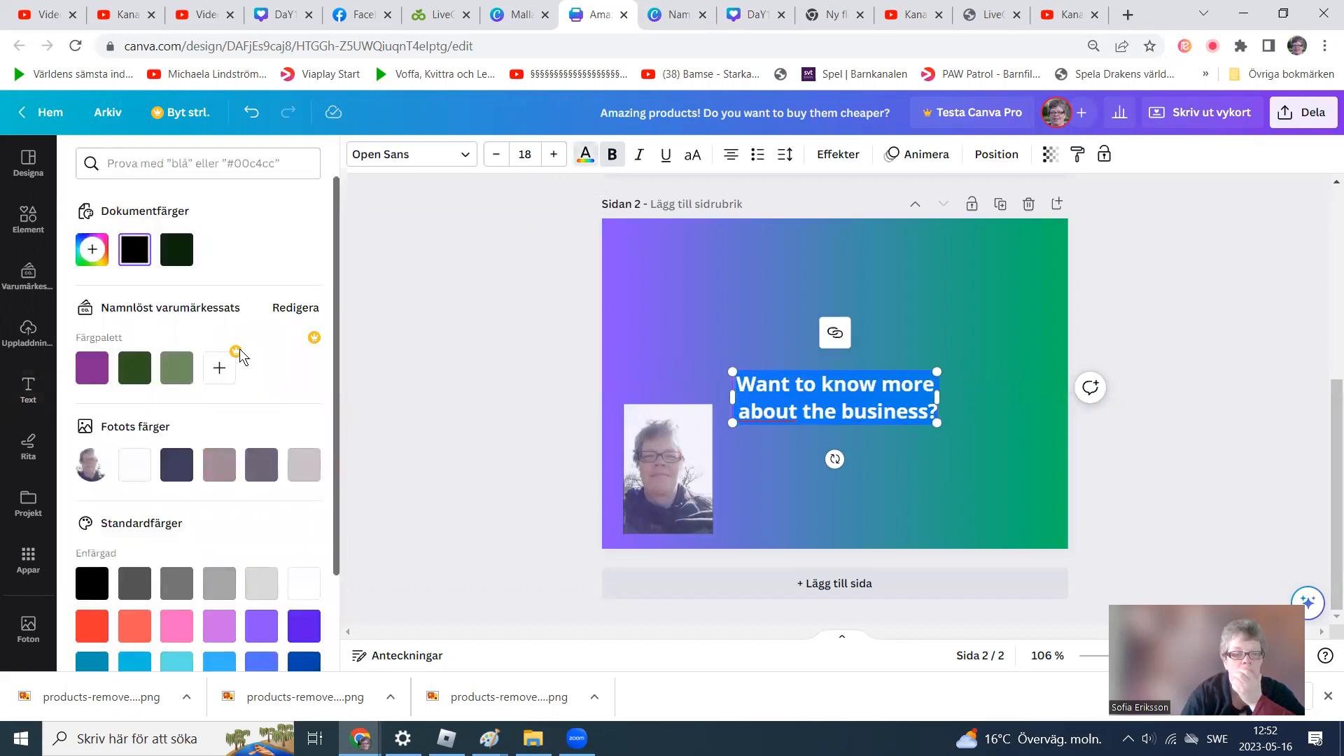
{"action": "left_click", "coordinate": [168, 255]}
{"action": "left_click", "coordinate": [798, 493]}
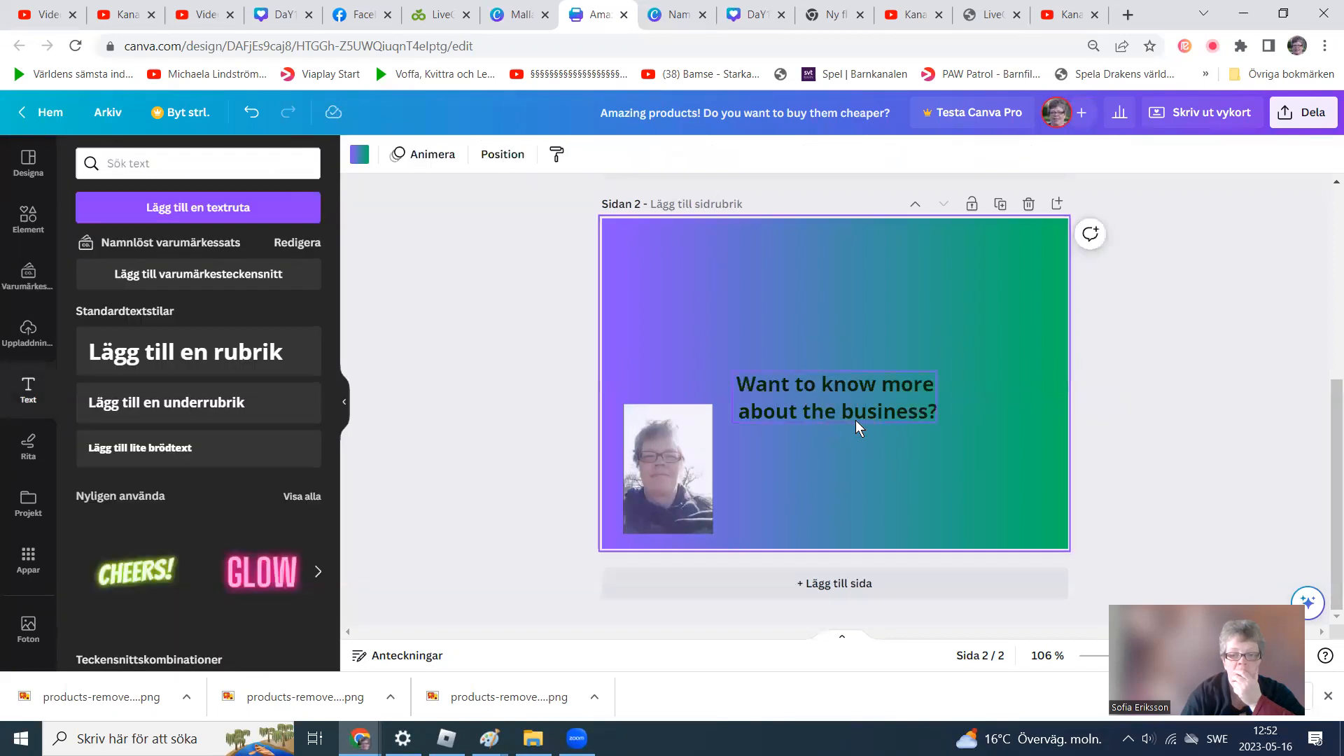
{"action": "left_click_drag", "start_coordinate": [859, 412], "coordinate": [745, 305]}
{"action": "left_click", "coordinate": [802, 462]}
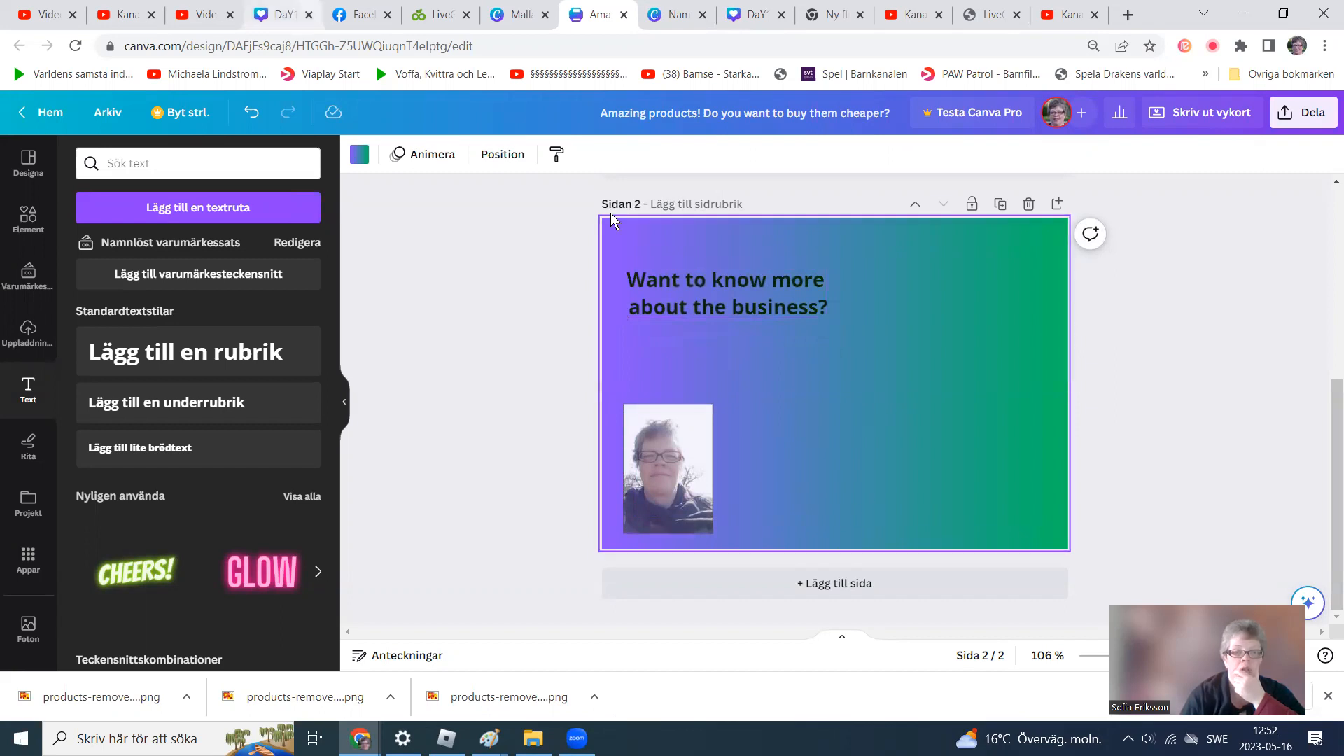
Switch to the LiveGood browser tab, open the Powerline Landing Page link and copy its web address.
{"action": "left_click", "coordinate": [439, 14]}
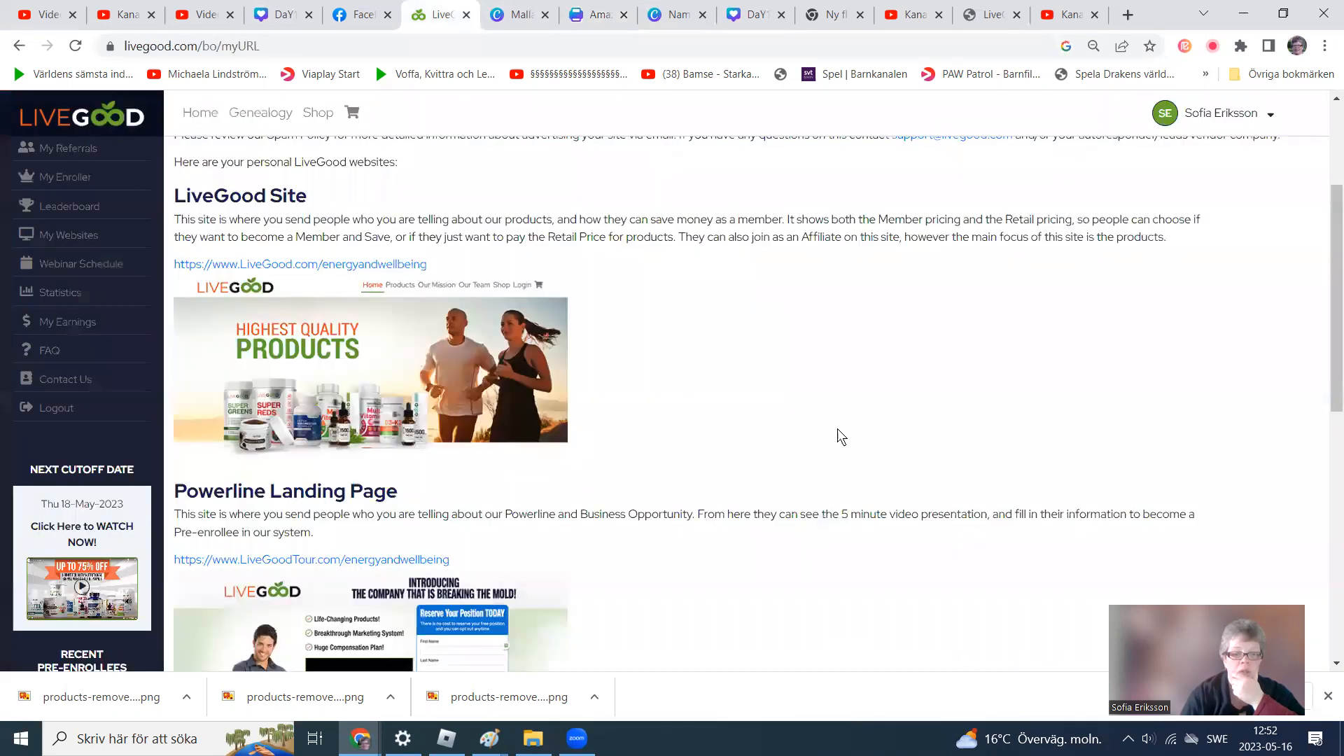
{"action": "left_click_drag", "start_coordinate": [1333, 287], "coordinate": [1333, 369]}
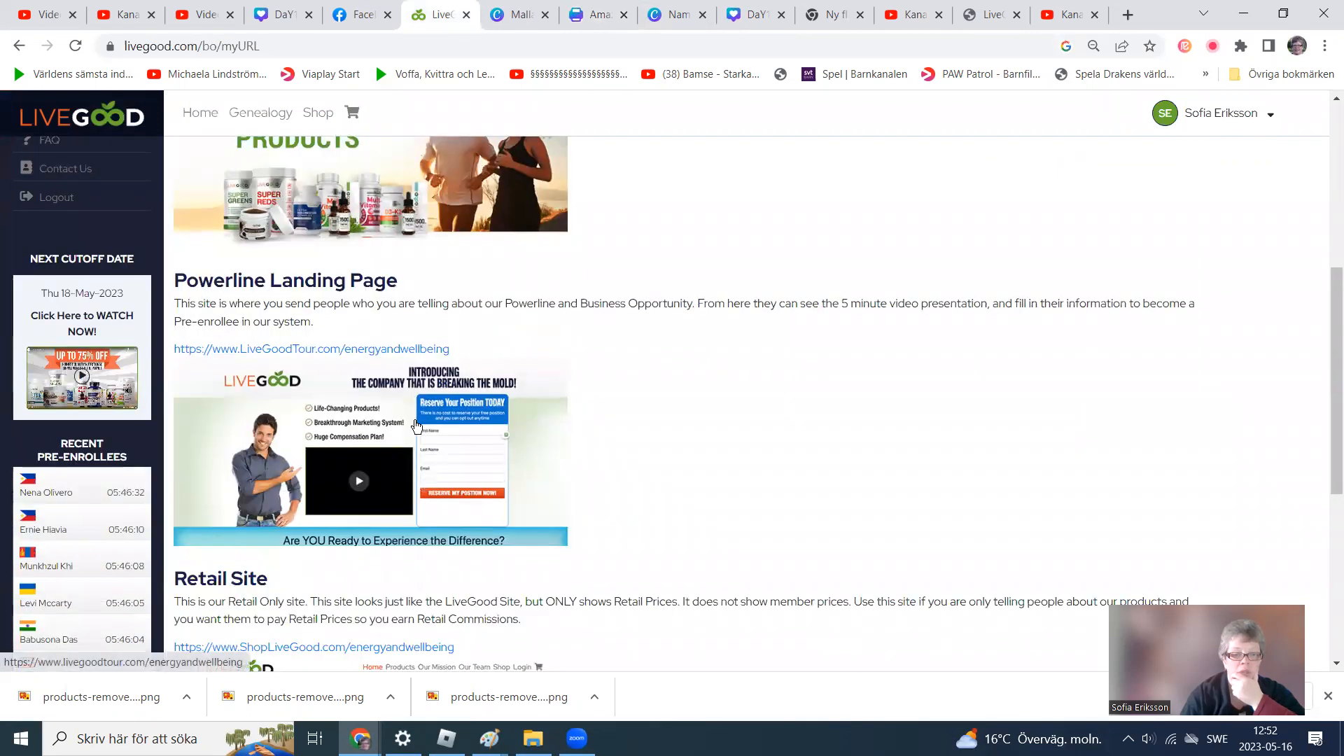
{"action": "left_click", "coordinate": [382, 349]}
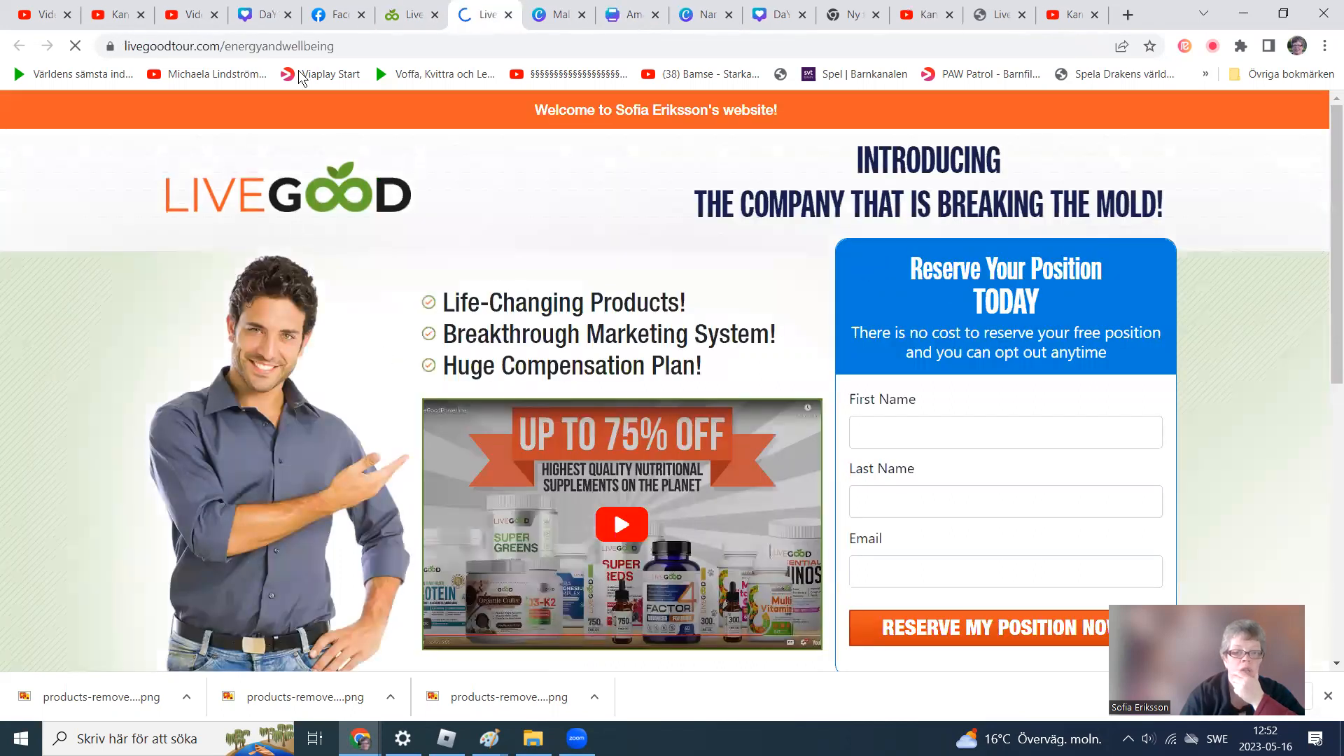
{"action": "left_click_drag", "start_coordinate": [334, 47], "coordinate": [116, 51]}
{"action": "key", "text": "ctrl+c"}
{"action": "right_click", "coordinate": [144, 59]}
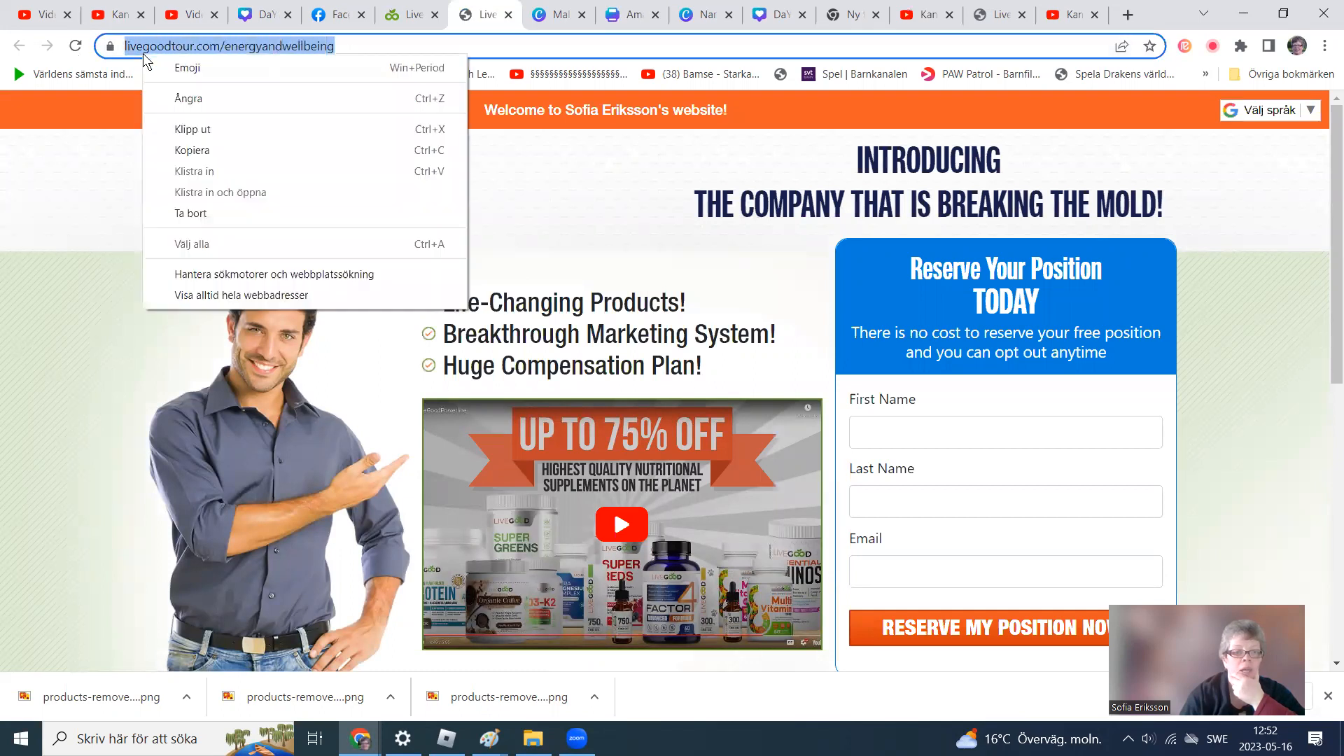
{"action": "left_click", "coordinate": [198, 152]}
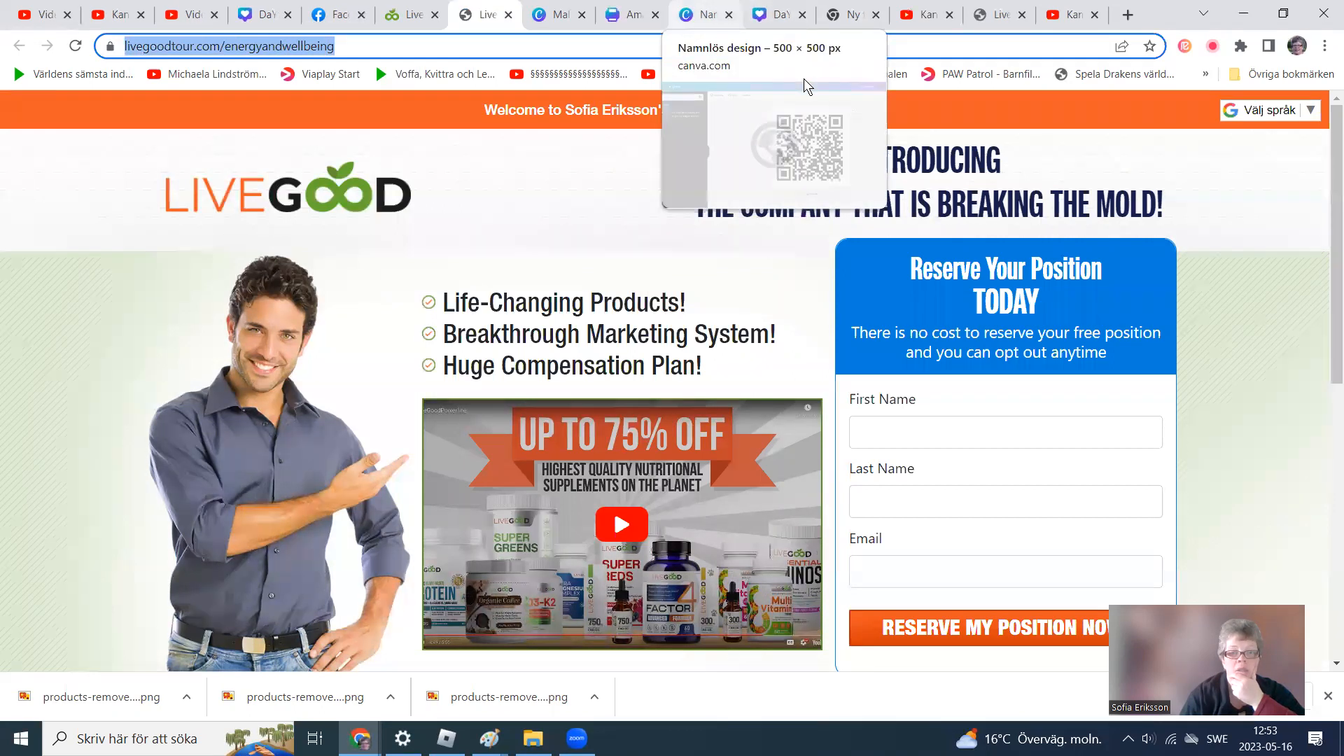
{"action": "left_click", "coordinate": [631, 15]}
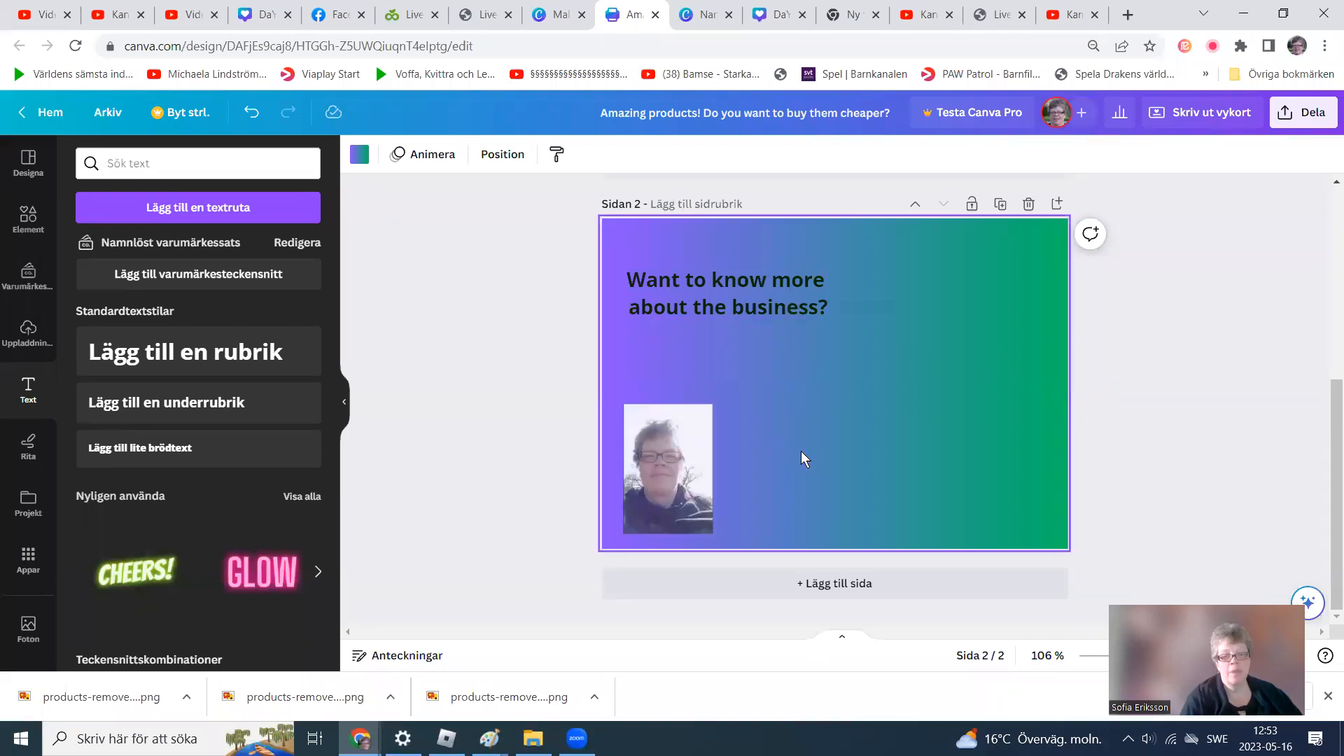
{"action": "left_click", "coordinate": [140, 401]}
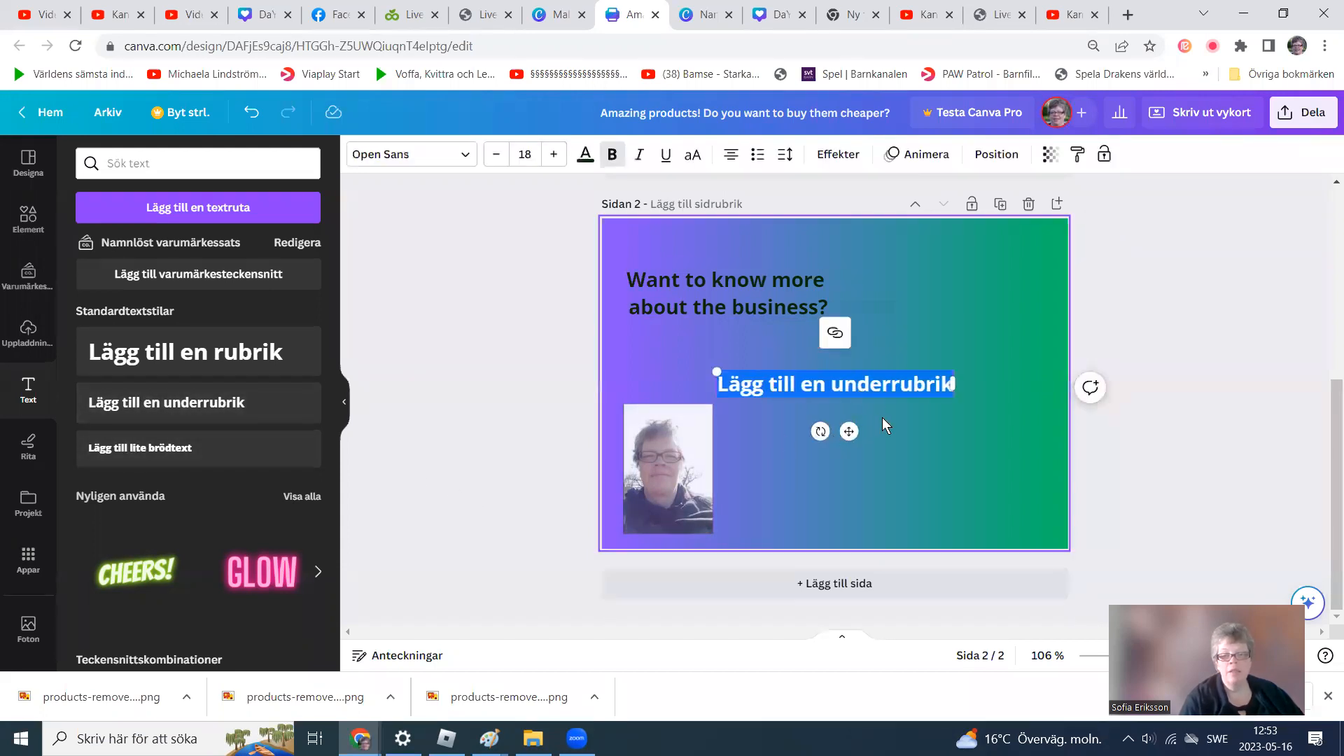
{"action": "left_click_drag", "start_coordinate": [851, 434], "coordinate": [881, 478]}
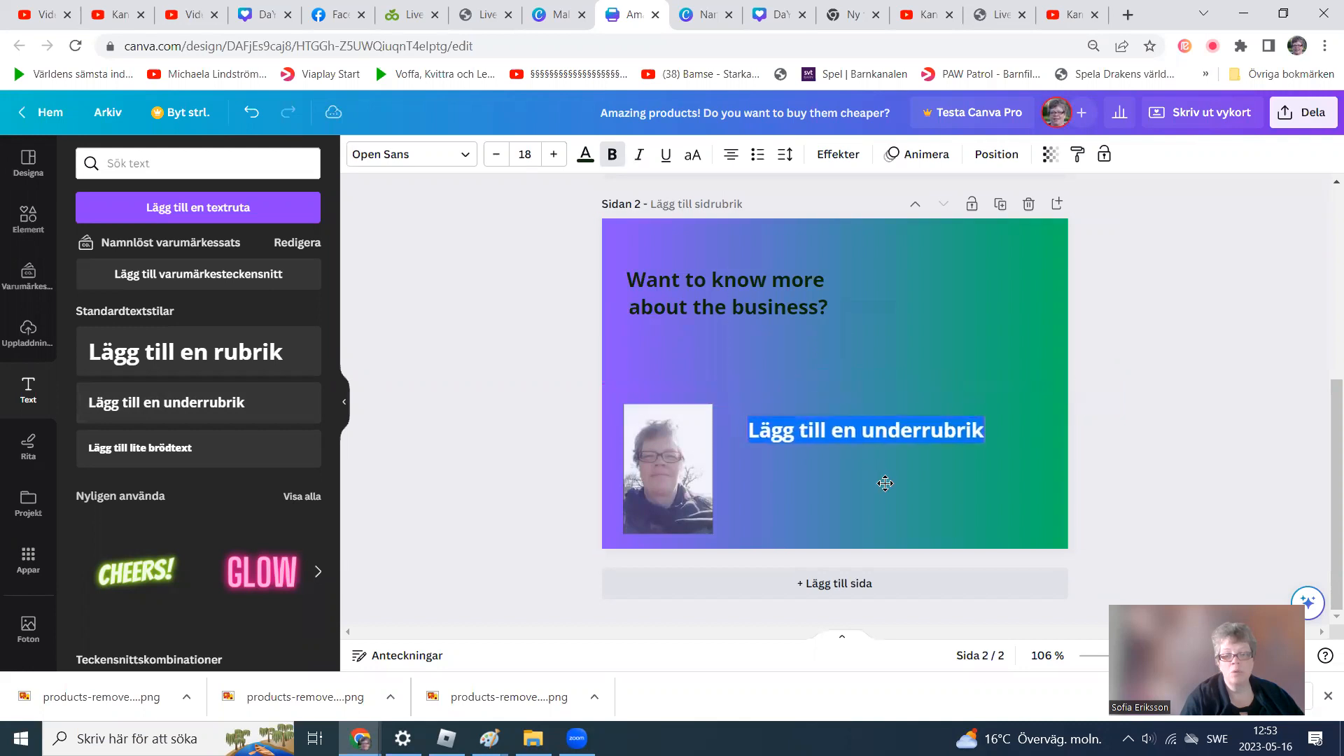
{"action": "left_click", "coordinate": [924, 430]}
{"action": "key", "text": "BackSpace"}
{"action": "key", "text": "BackSpace"}
{"action": "key", "text": "BackSpace"}
{"action": "key", "text": "BackSpace"}
{"action": "key", "text": "BackSpace"}
{"action": "key", "text": "BackSpace"}
{"action": "key", "text": "BackSpace"}
{"action": "key", "text": "BackSpace"}
{"action": "key", "text": "BackSpace"}
{"action": "key", "text": "BackSpace"}
{"action": "key", "text": "BackSpace"}
{"action": "key", "text": "BackSpace"}
{"action": "key", "text": "BackSpace"}
{"action": "key", "text": "BackSpace"}
{"action": "key", "text": "BackSpace"}
{"action": "key", "text": "BackSpace"}
{"action": "key", "text": "BackSpace"}
{"action": "key", "text": "BackSpace"}
{"action": "key", "text": "Delete"}
{"action": "key", "text": "Delete"}
{"action": "key", "text": "Delete"}
{"action": "key", "text": "Delete"}
{"action": "key", "text": "Delete"}
{"action": "key", "text": "Delete"}
{"action": "key", "text": "Delete"}
{"action": "key", "text": "ctrl+v"}
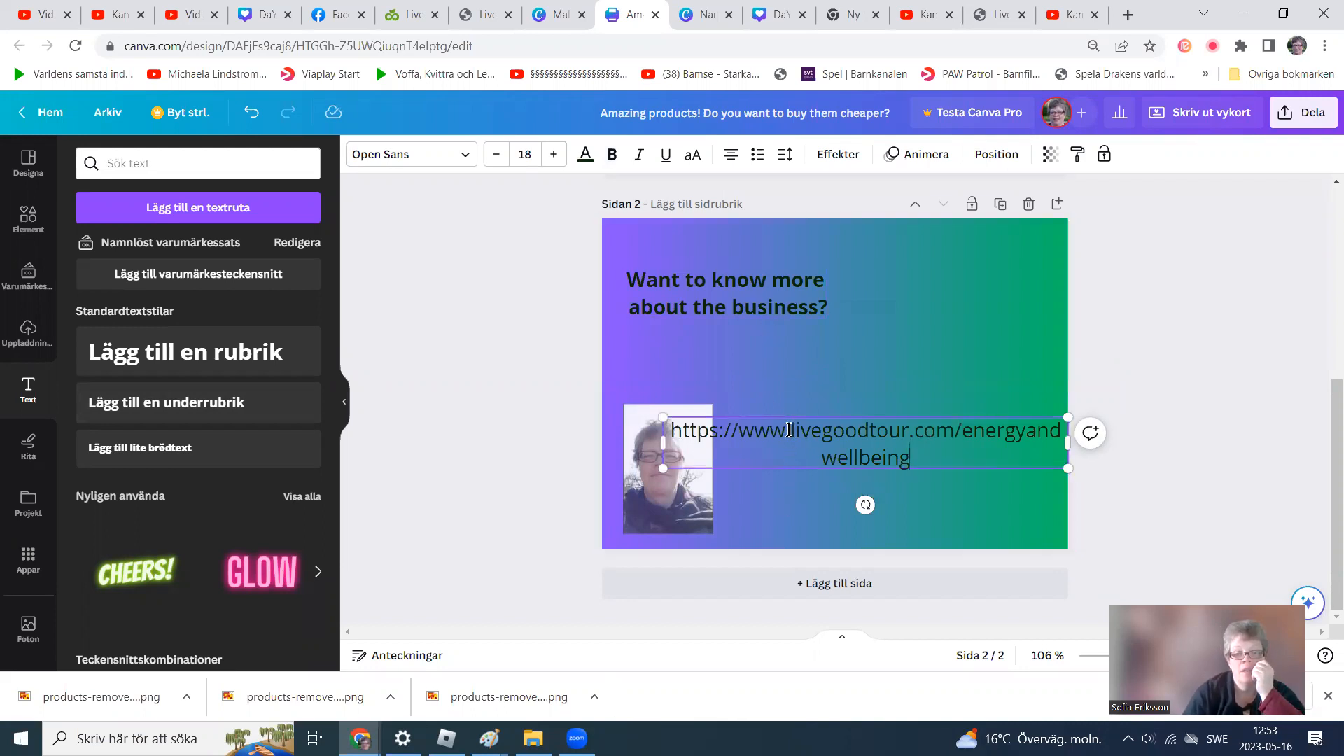
{"action": "key", "text": "BackSpace"}
{"action": "key", "text": "BackSpace"}
{"action": "key", "text": "BackSpace"}
{"action": "key", "text": "BackSpace"}
{"action": "key", "text": "BackSpace"}
{"action": "key", "text": "BackSpace"}
{"action": "key", "text": "BackSpace"}
{"action": "key", "text": "BackSpace"}
{"action": "key", "text": "BackSpace"}
{"action": "key", "text": "BackSpace"}
{"action": "key", "text": "BackSpace"}
{"action": "key", "text": "BackSpace"}
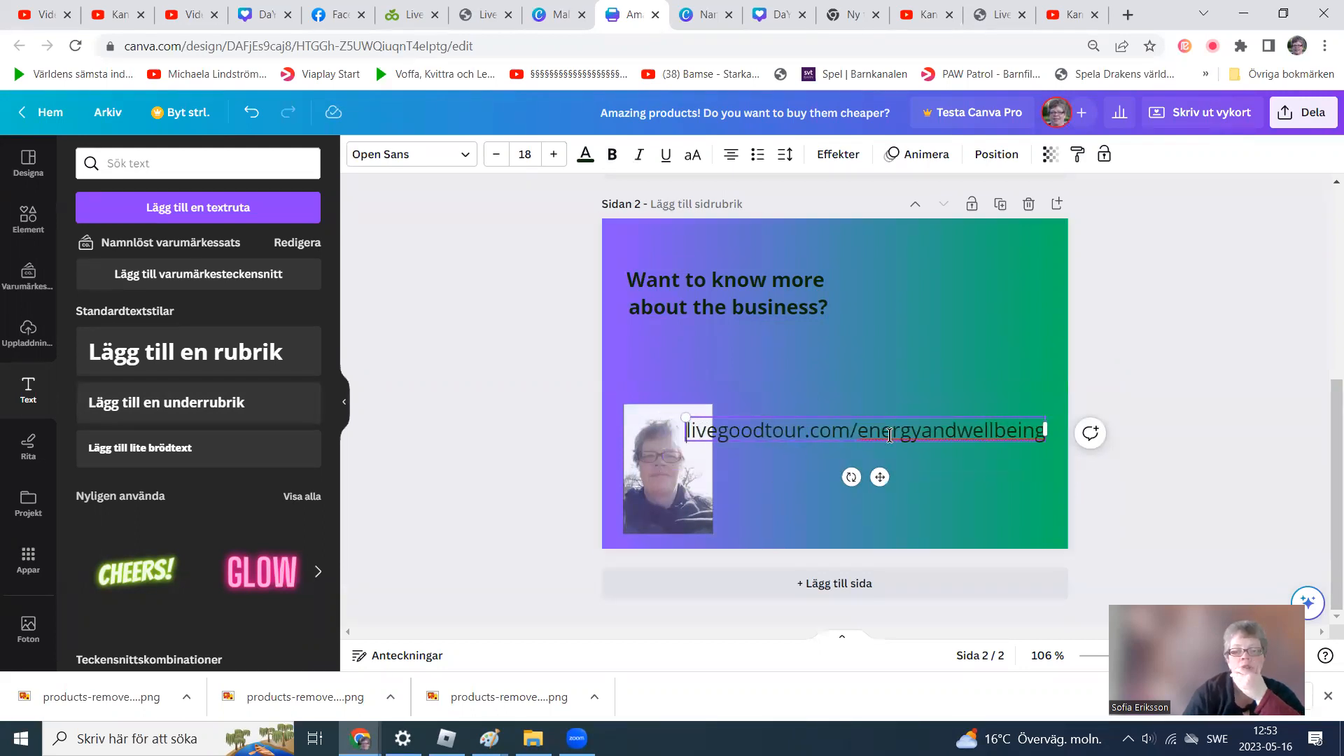
{"action": "left_click_drag", "start_coordinate": [878, 478], "coordinate": [817, 412]}
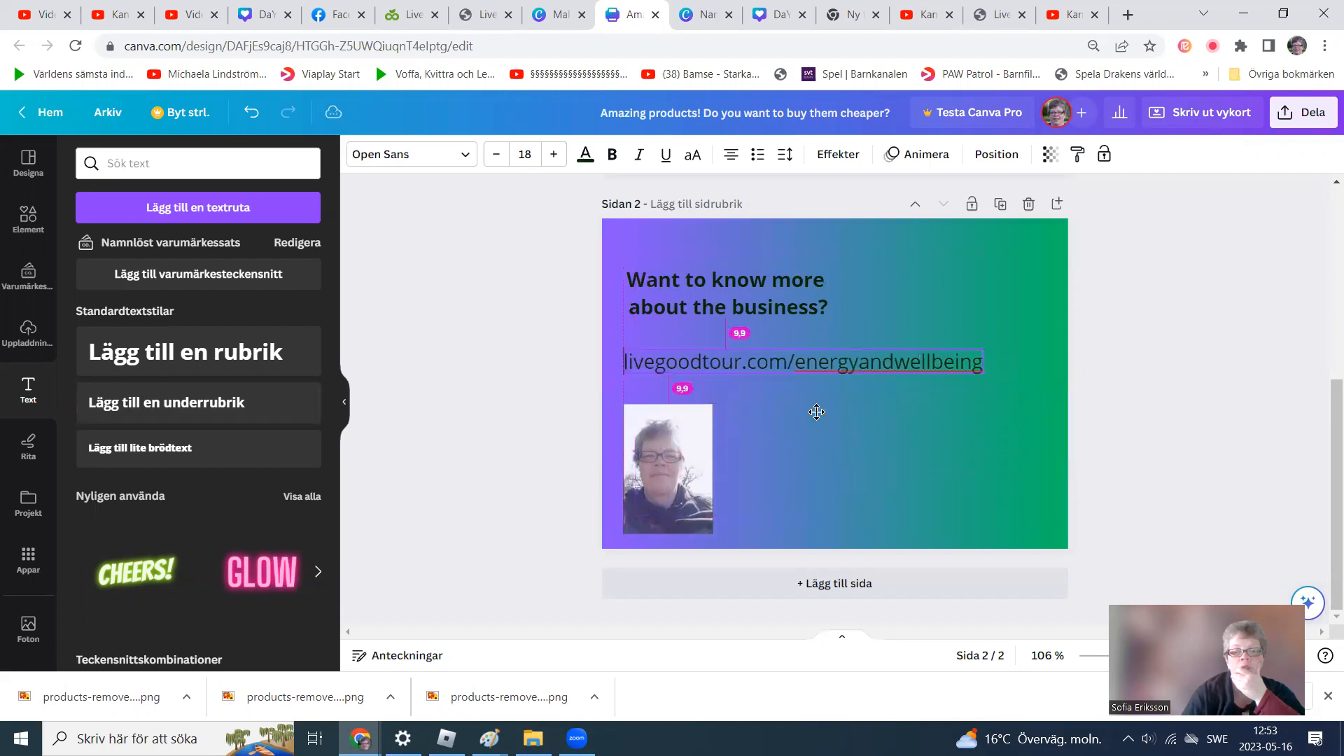
{"action": "left_click", "coordinate": [947, 503]}
Left-align the heading text.
{"action": "left_click", "coordinate": [630, 279]}
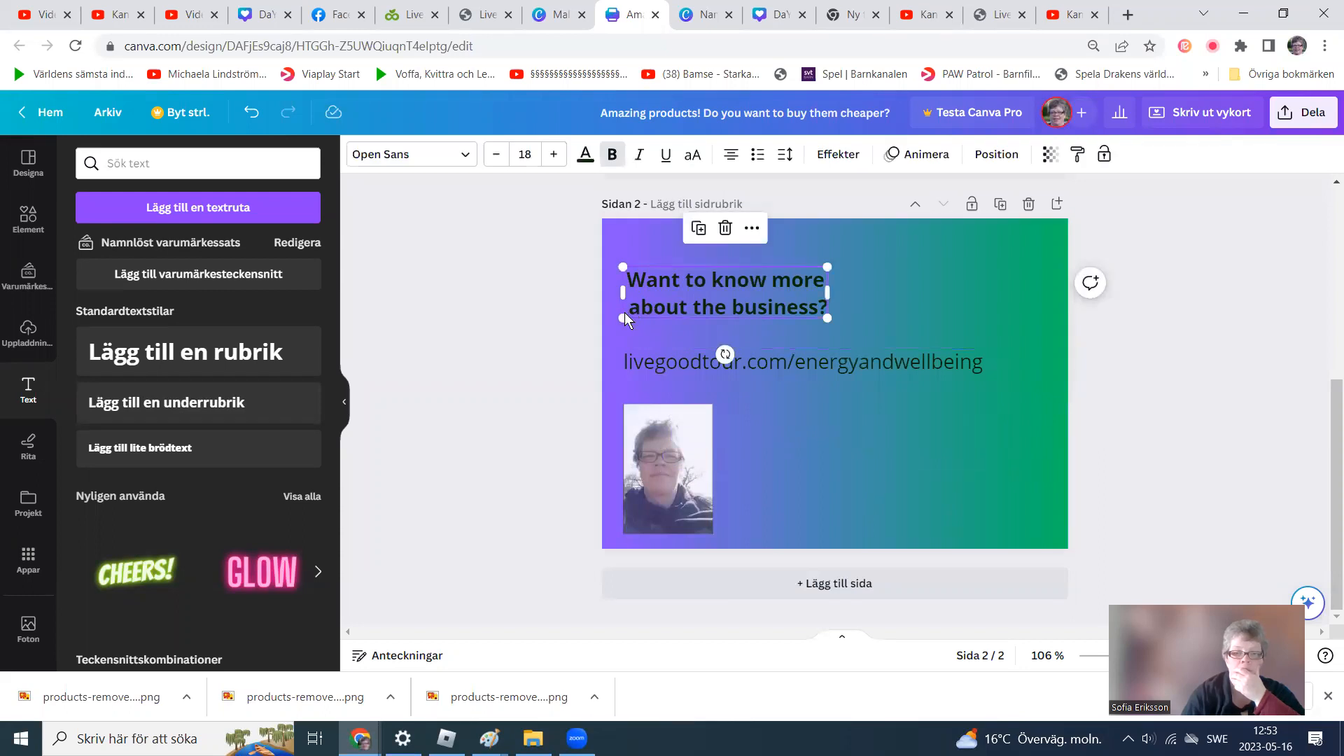
{"action": "left_click", "coordinate": [731, 158]}
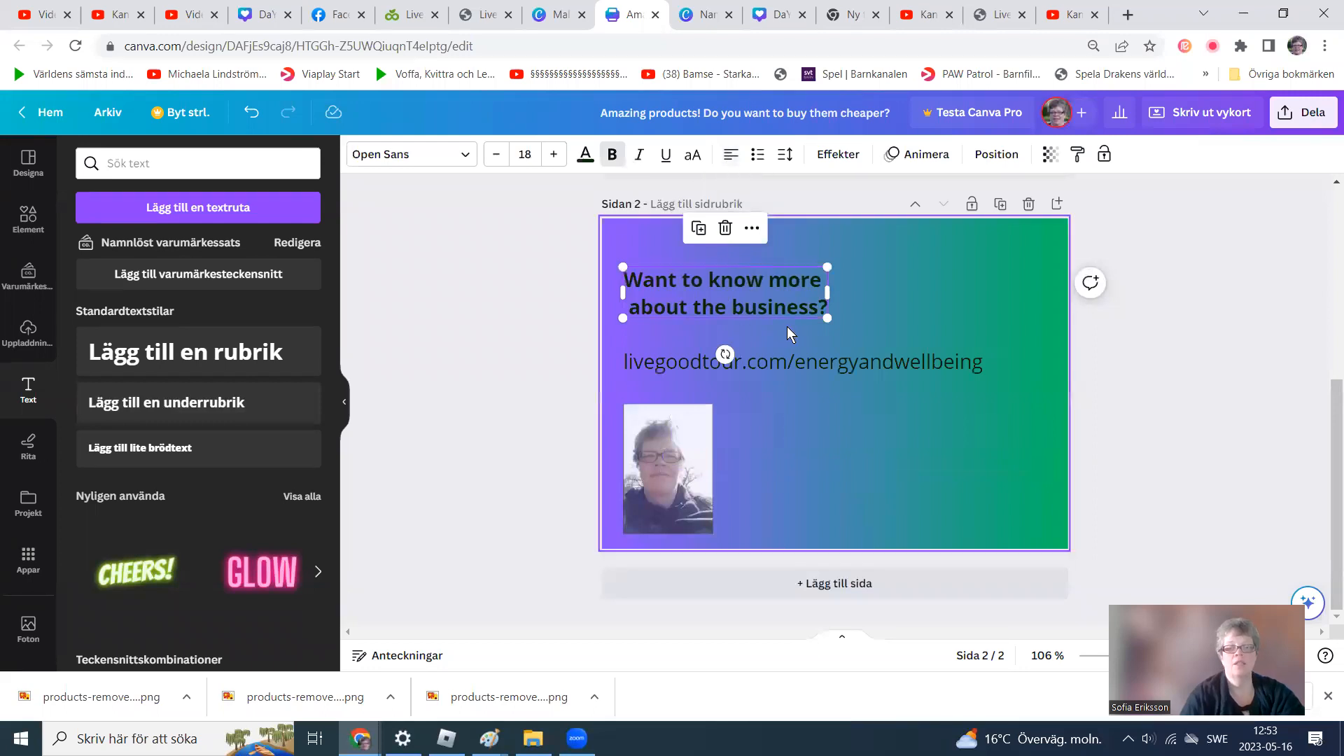
{"action": "left_click", "coordinate": [846, 416]}
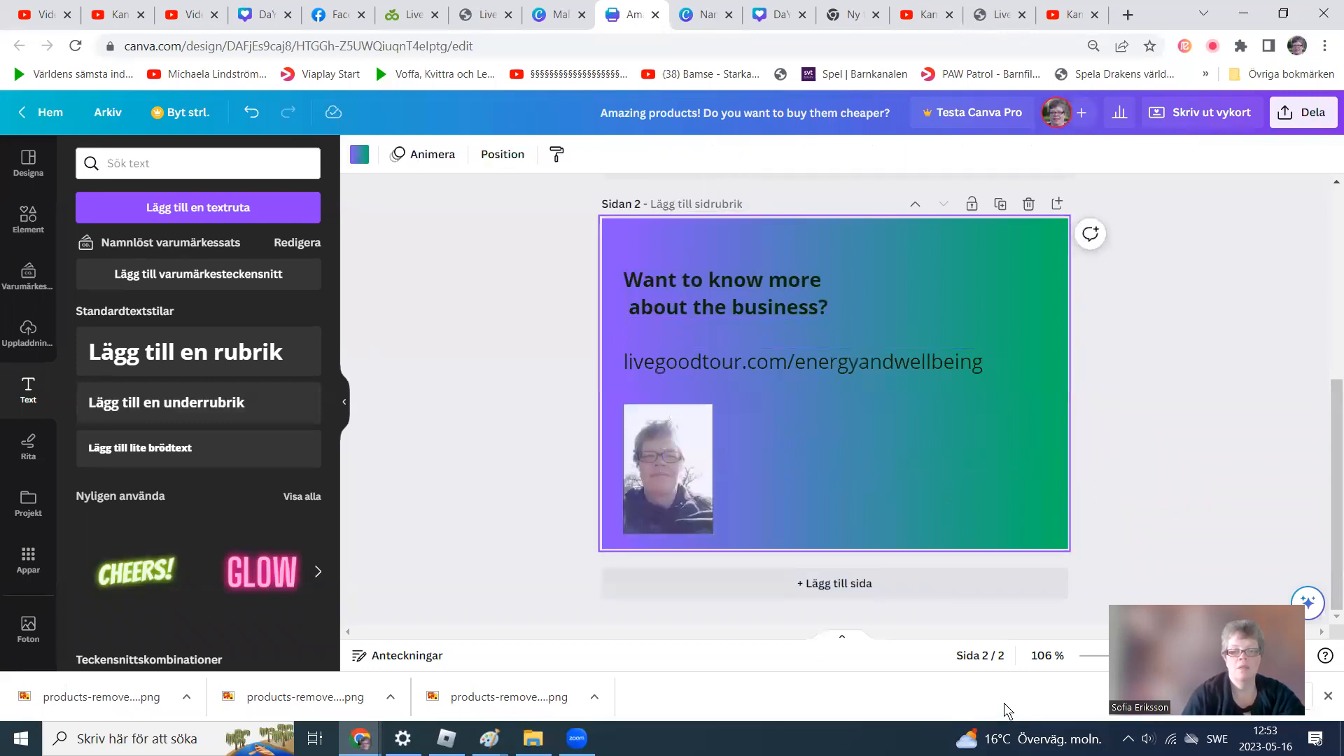
Centre the heading horizontally on the page and keep it near the top edge.
{"action": "left_click_drag", "start_coordinate": [753, 309], "coordinate": [848, 310]}
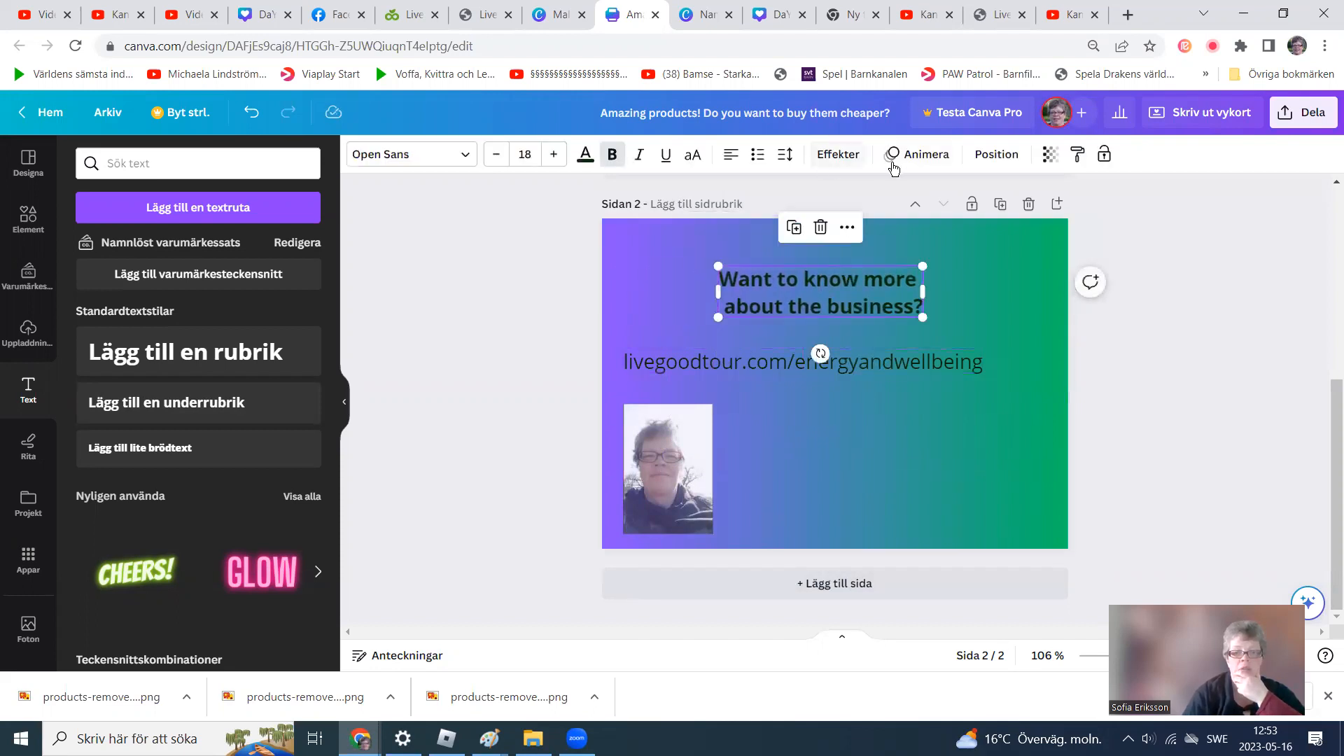
{"action": "left_click", "coordinate": [991, 155]}
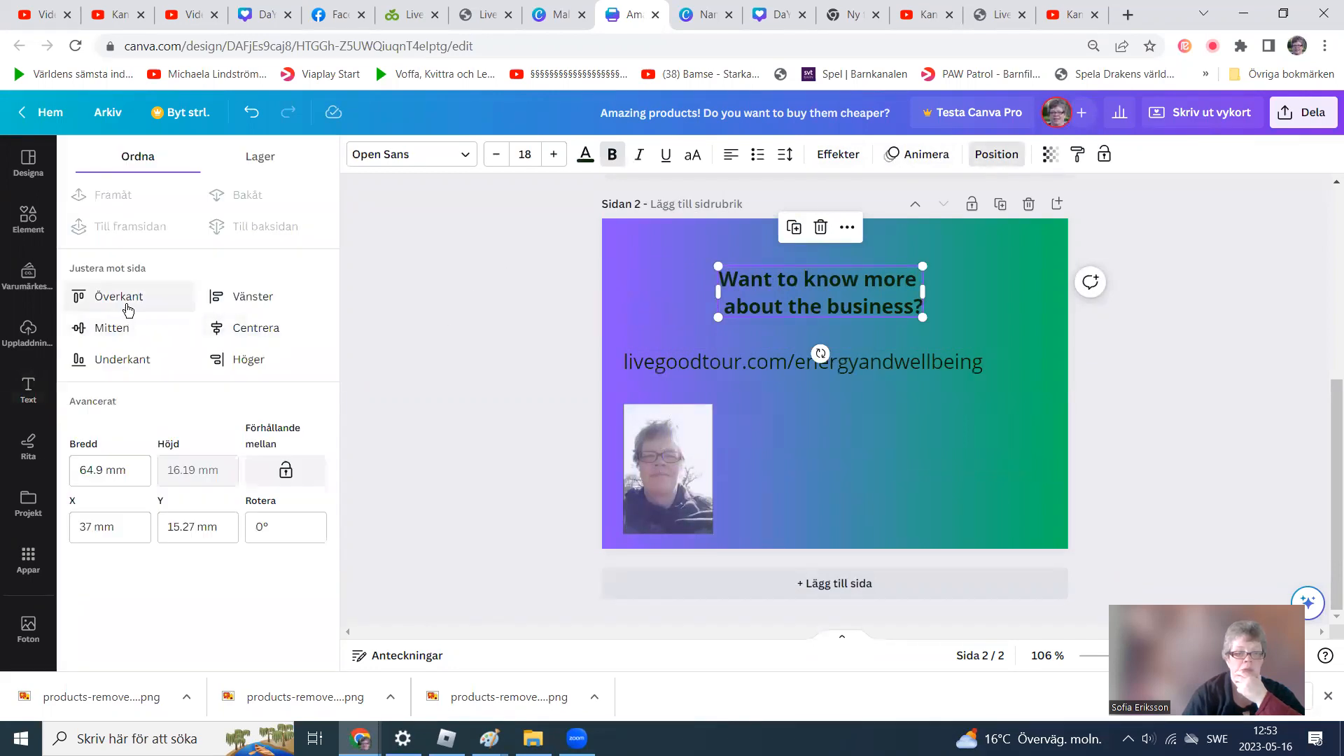
{"action": "left_click", "coordinate": [118, 326]}
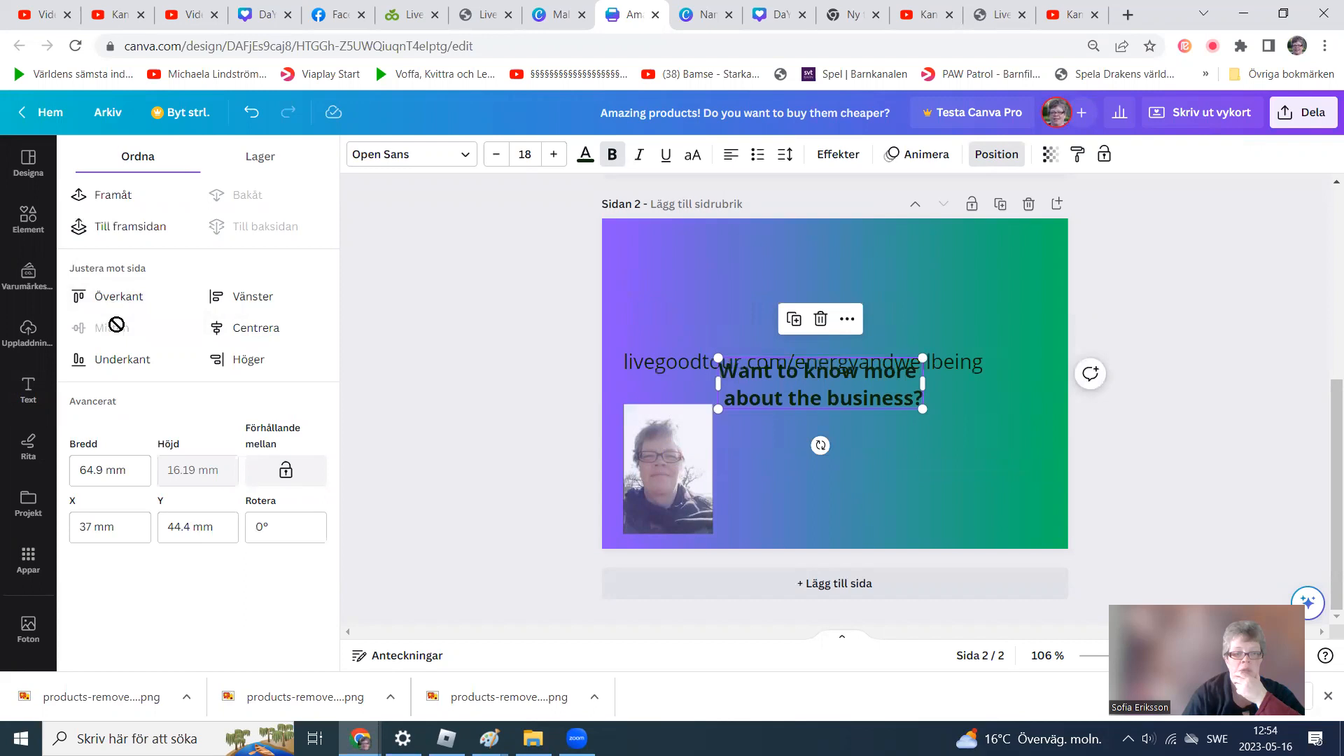
{"action": "left_click", "coordinate": [254, 328]}
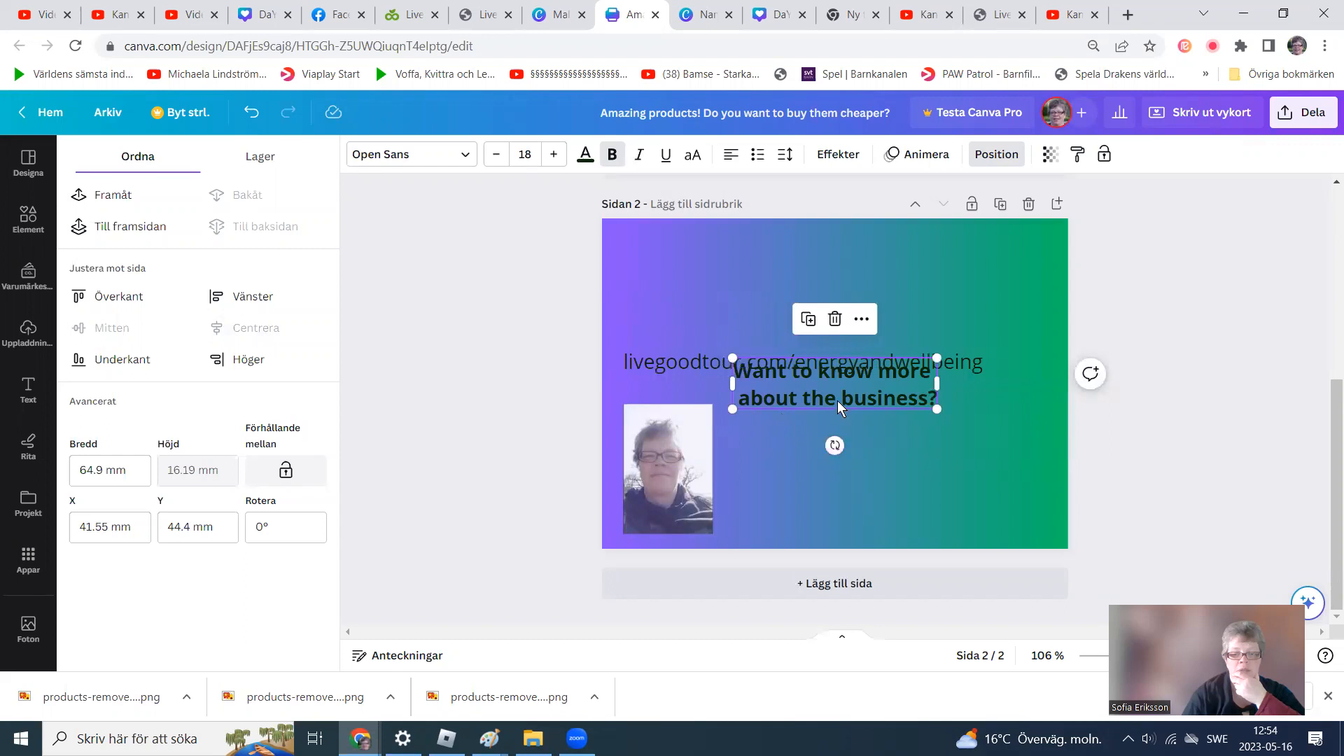
{"action": "left_click_drag", "start_coordinate": [831, 384], "coordinate": [832, 284]}
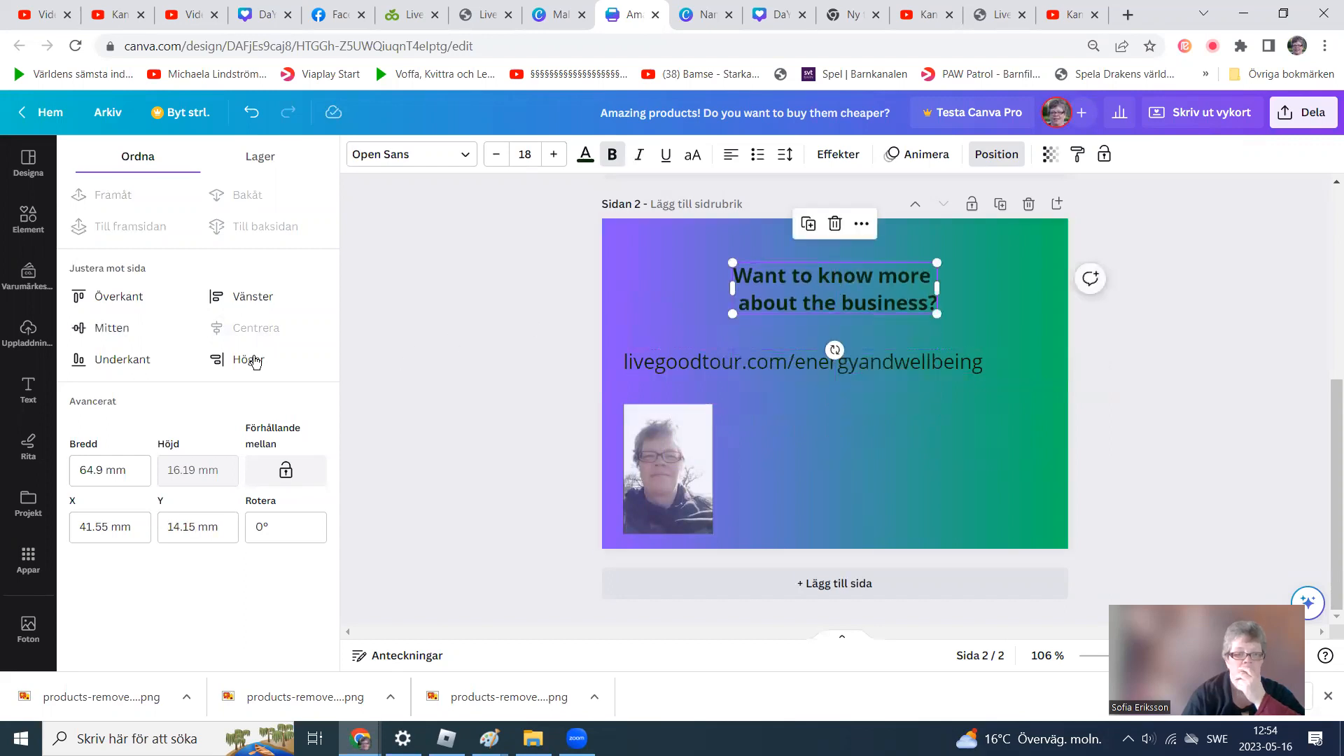
{"action": "left_click", "coordinate": [840, 489]}
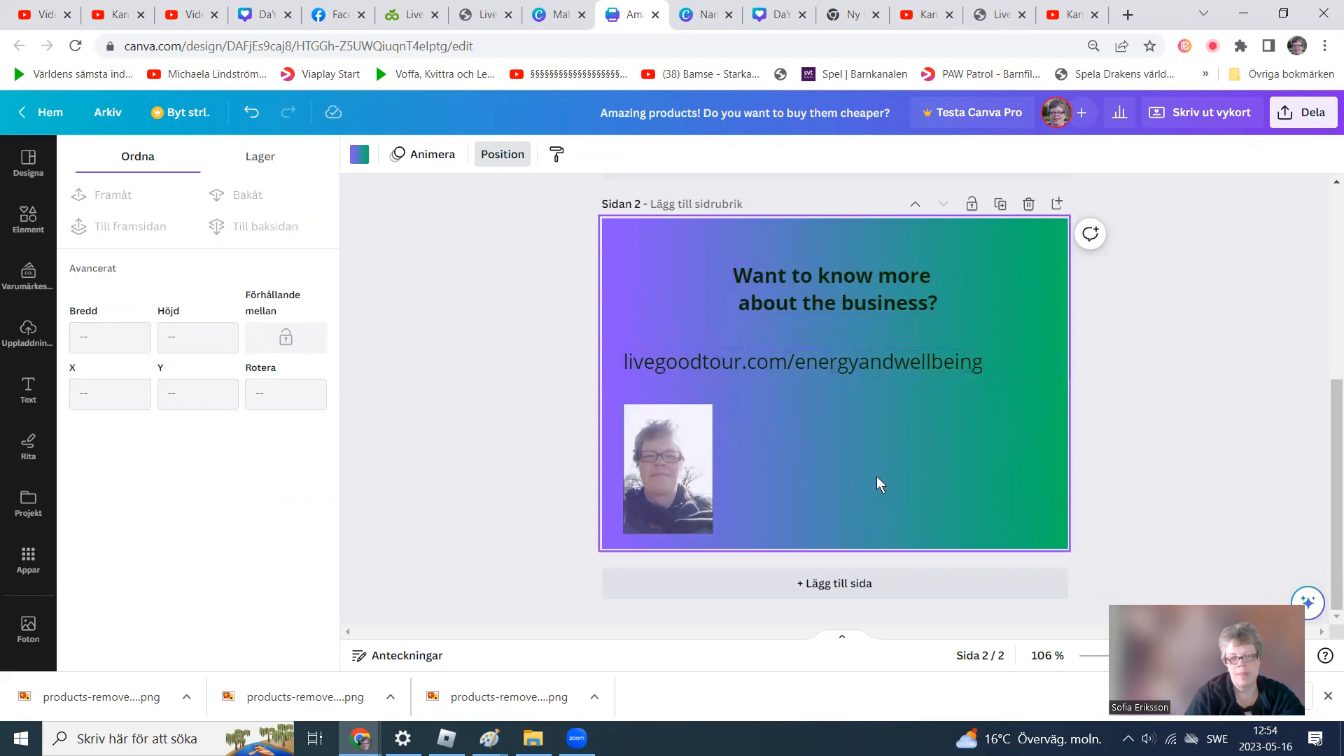
Nudge the address text slightly down and left beneath the heading.
{"action": "mouse_move", "coordinate": [836, 370]}
{"action": "left_mouse_down"}
{"action": "mouse_move", "coordinate": [887, 497]}
{"action": "mouse_move", "coordinate": [859, 378]}
{"action": "mouse_move", "coordinate": [843, 379]}
{"action": "left_mouse_up"}
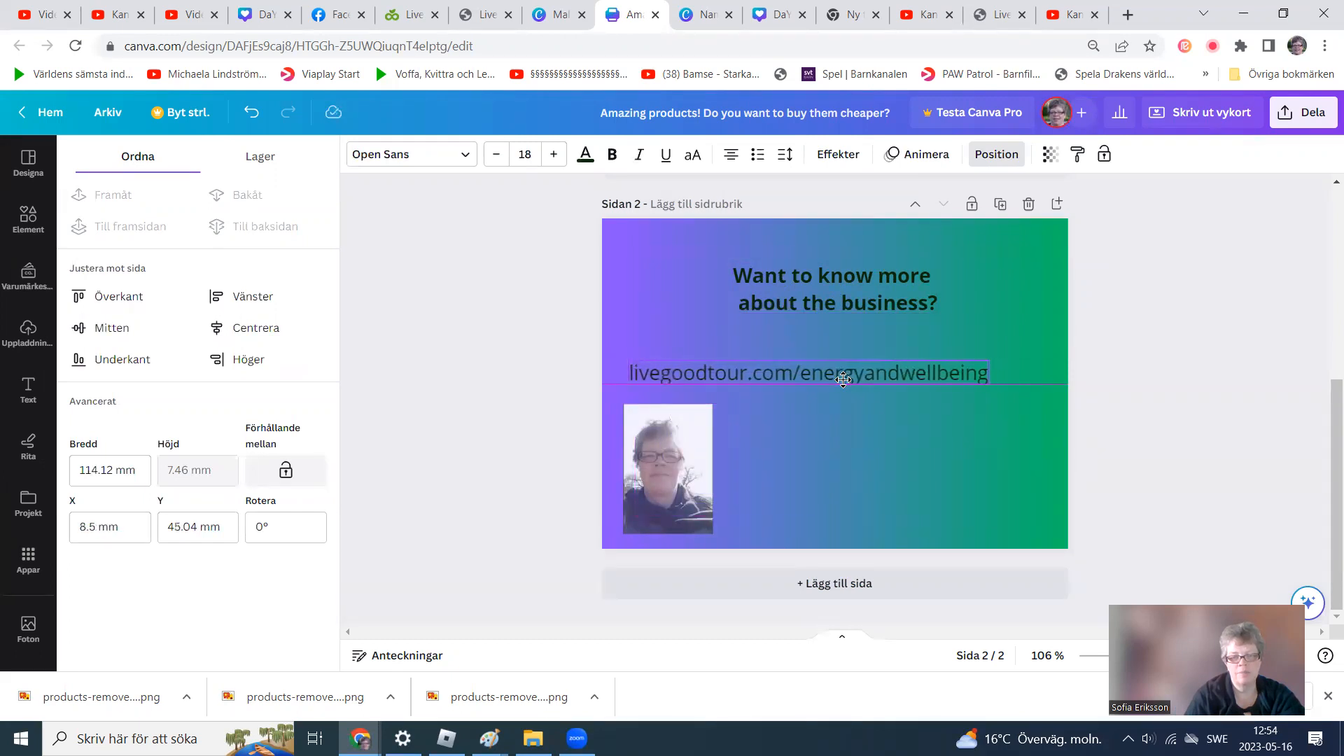
{"action": "left_click", "coordinate": [950, 457]}
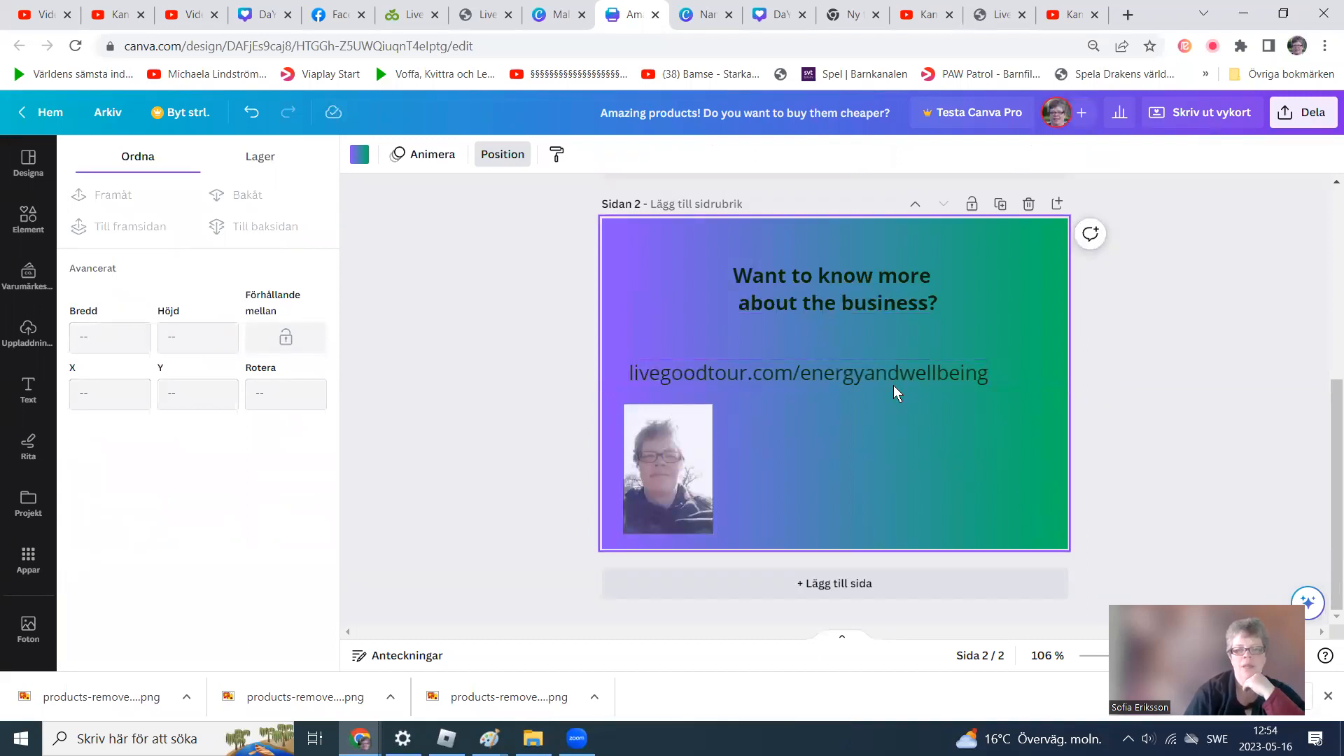
{"action": "left_click_drag", "start_coordinate": [894, 384], "coordinate": [889, 379]}
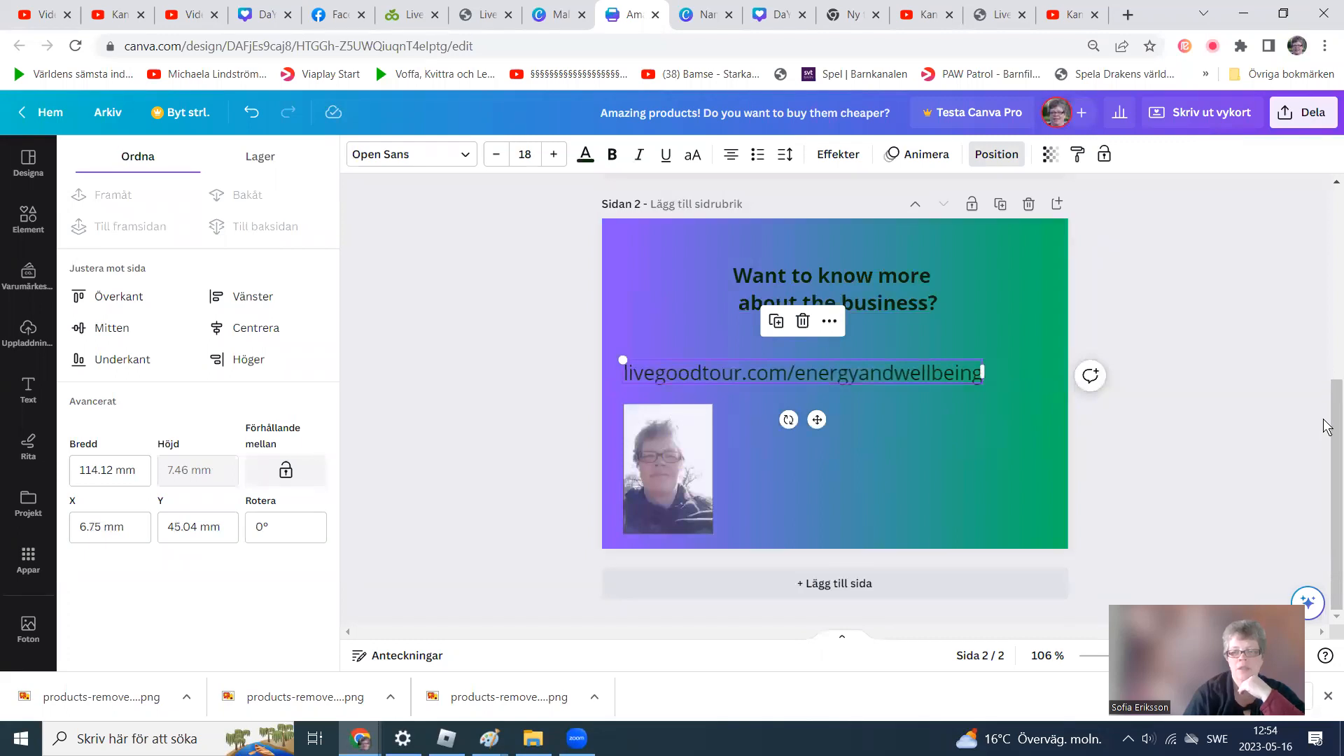
Rearrange page 1: move the QR code to the lower-left corner, shift the product image right and the headline left.
{"action": "left_click_drag", "start_coordinate": [1323, 435], "coordinate": [1323, 268]}
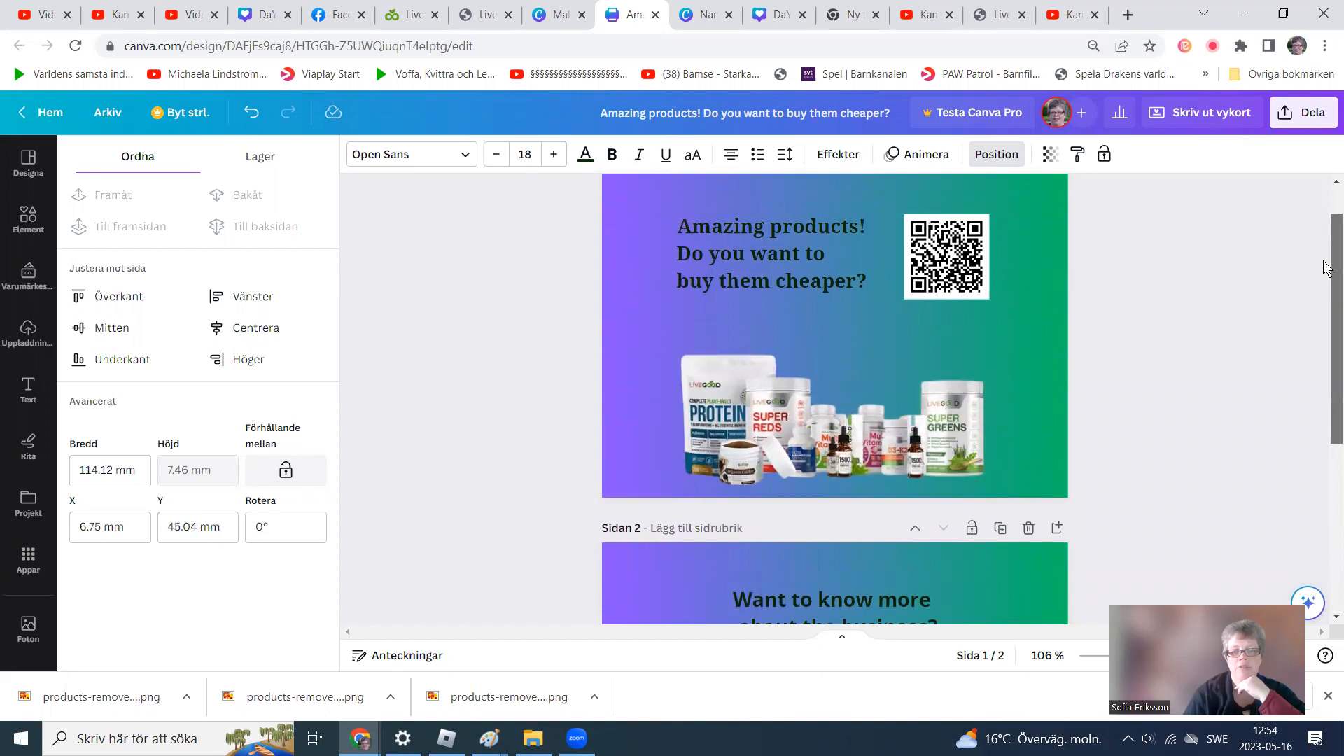
{"action": "left_click_drag", "start_coordinate": [1326, 268], "coordinate": [1294, 411]}
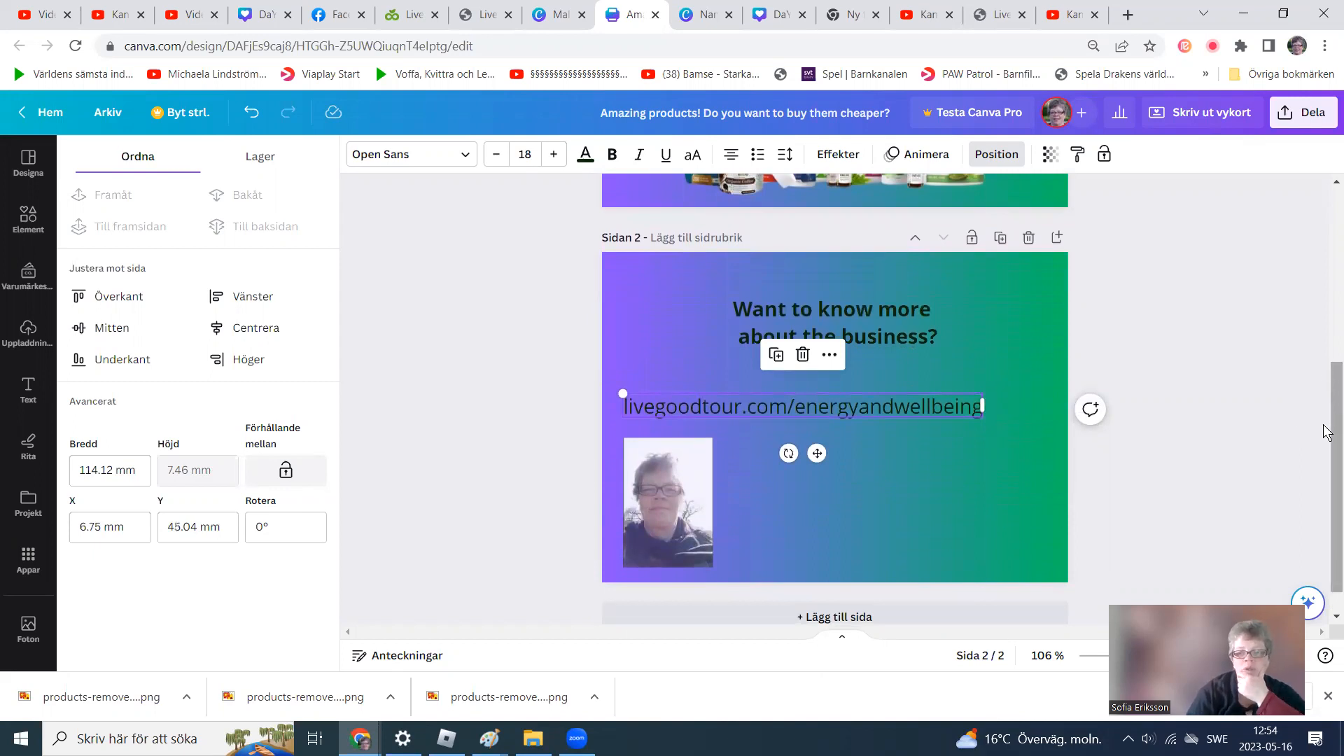
{"action": "left_click_drag", "start_coordinate": [1325, 439], "coordinate": [1326, 289]}
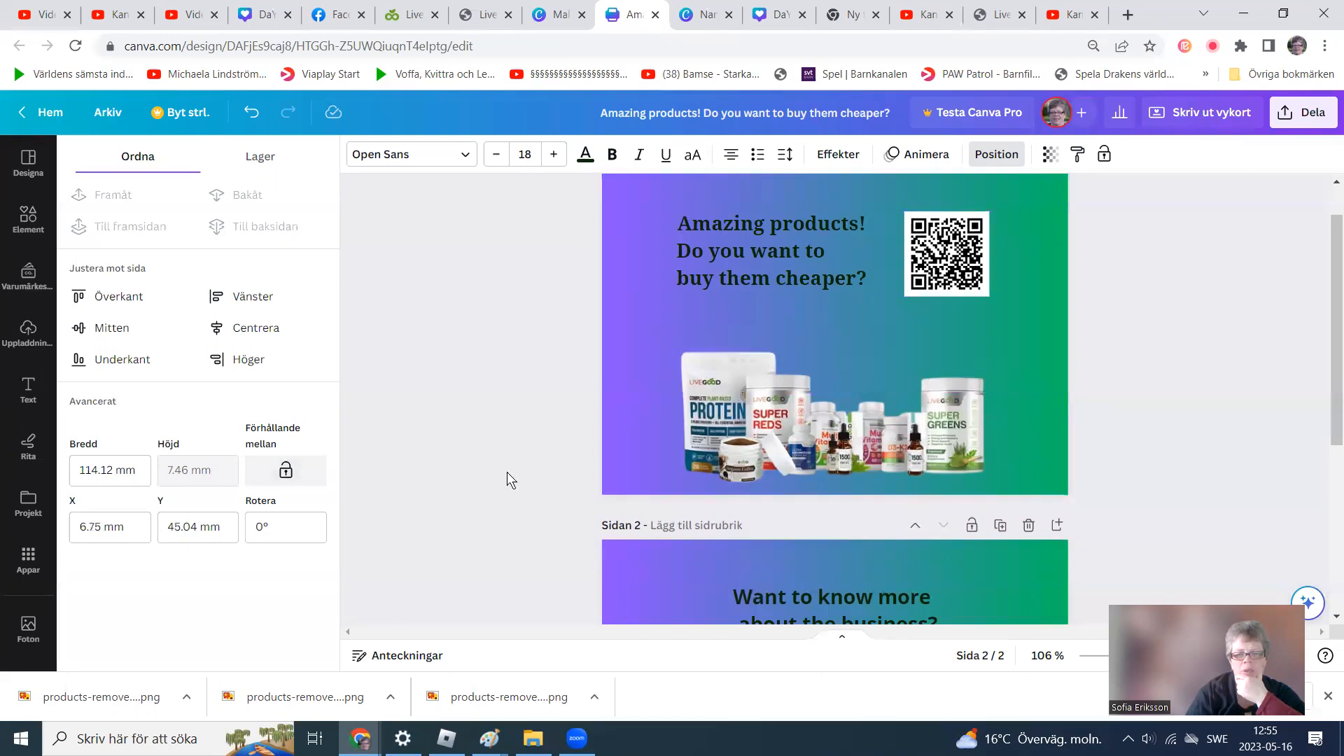
{"action": "left_click_drag", "start_coordinate": [773, 447], "coordinate": [831, 451]}
{"action": "left_click_drag", "start_coordinate": [932, 278], "coordinate": [649, 462]}
{"action": "left_click_drag", "start_coordinate": [755, 262], "coordinate": [702, 263]}
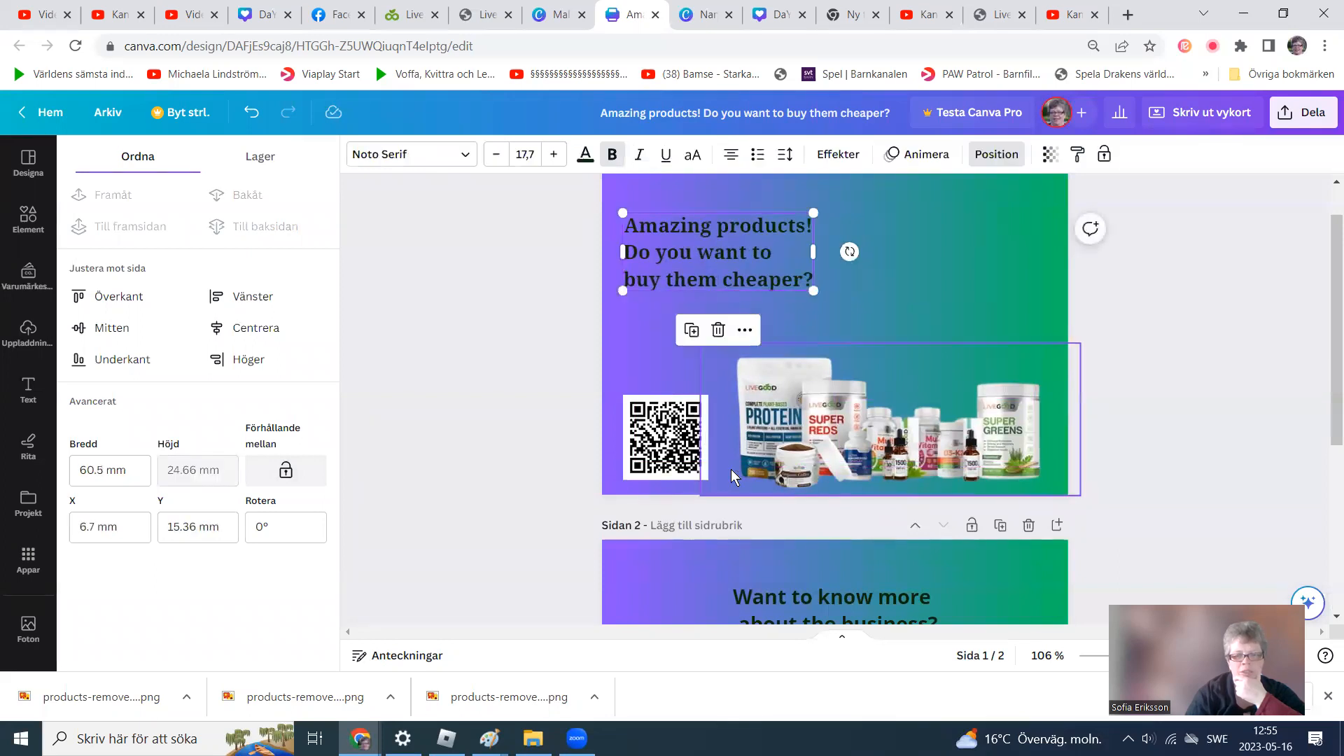
Rebreak the headline into two lines, "Amazing products!" and "Do you want to buy them cheaper?", widening its text box.
{"action": "left_click", "coordinate": [975, 268]}
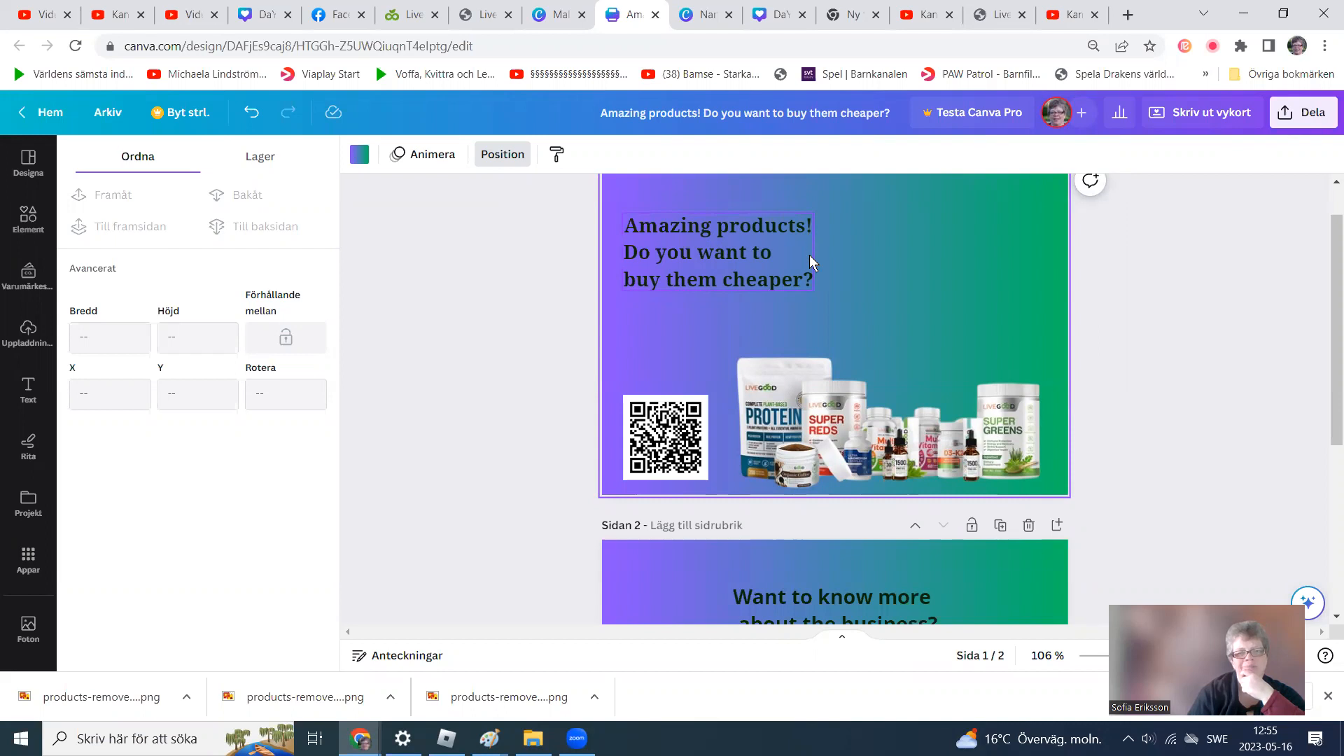
{"action": "left_click", "coordinate": [791, 260]}
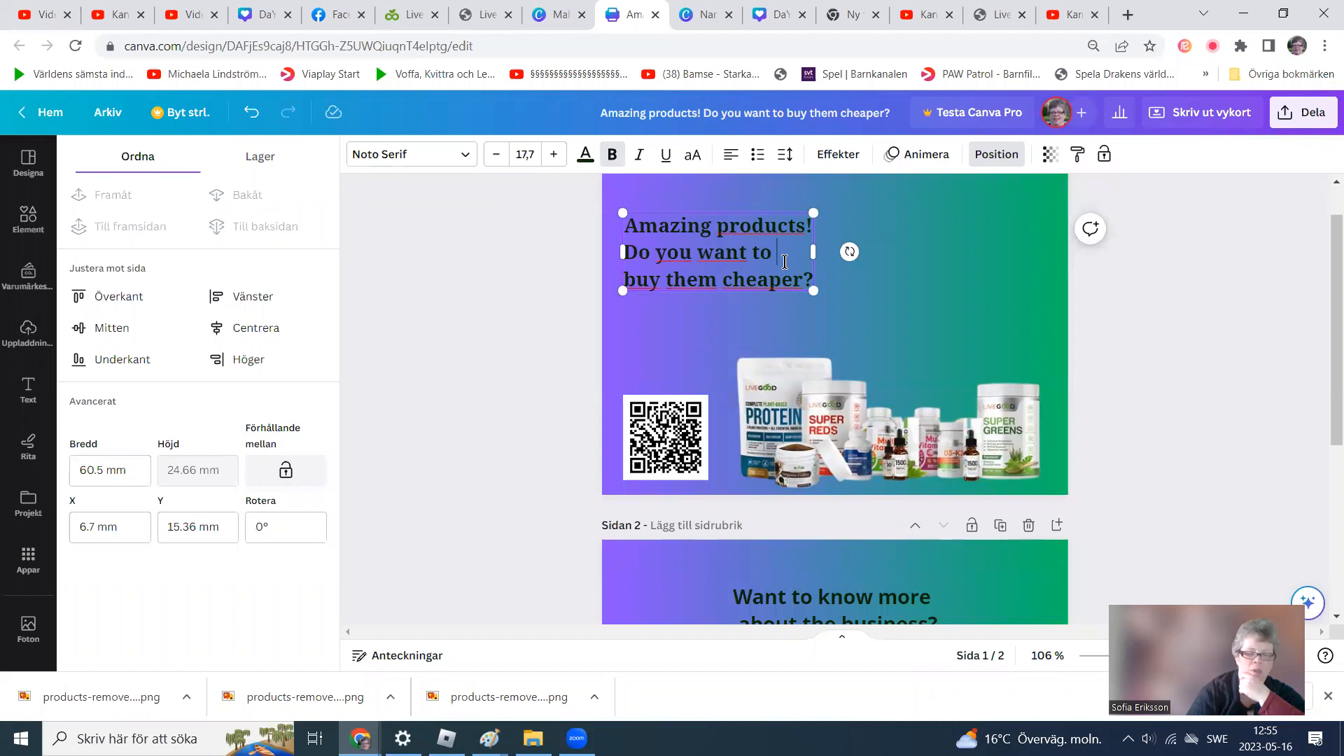
{"action": "key", "text": "ctrl+z"}
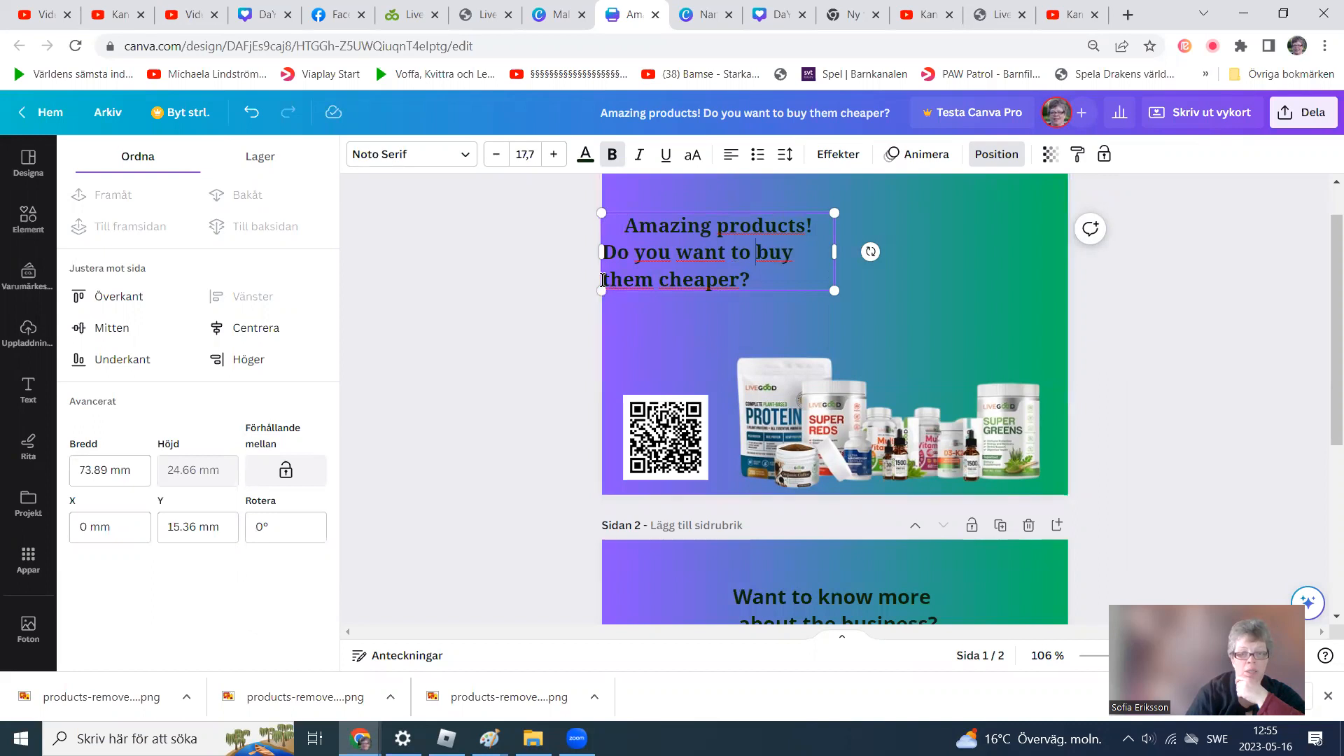
{"action": "key", "text": "Delete"}
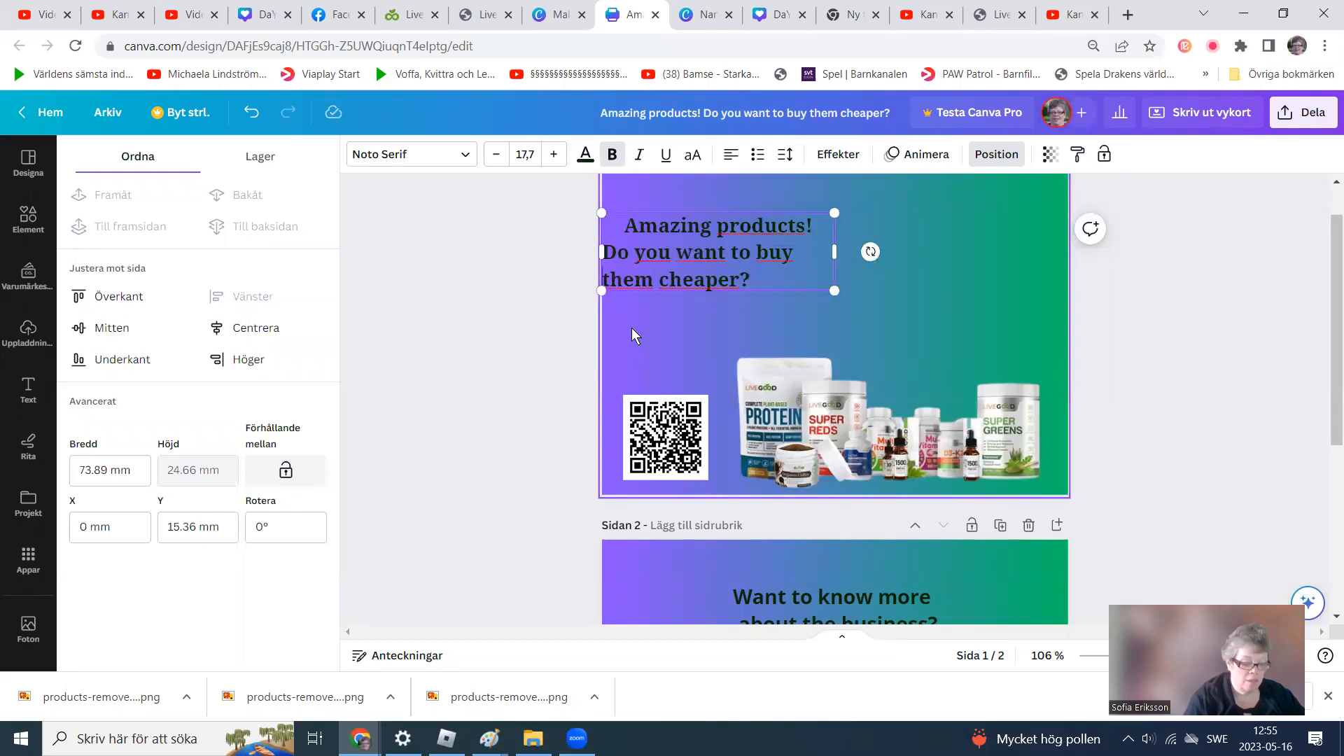
{"action": "key", "text": "Return"}
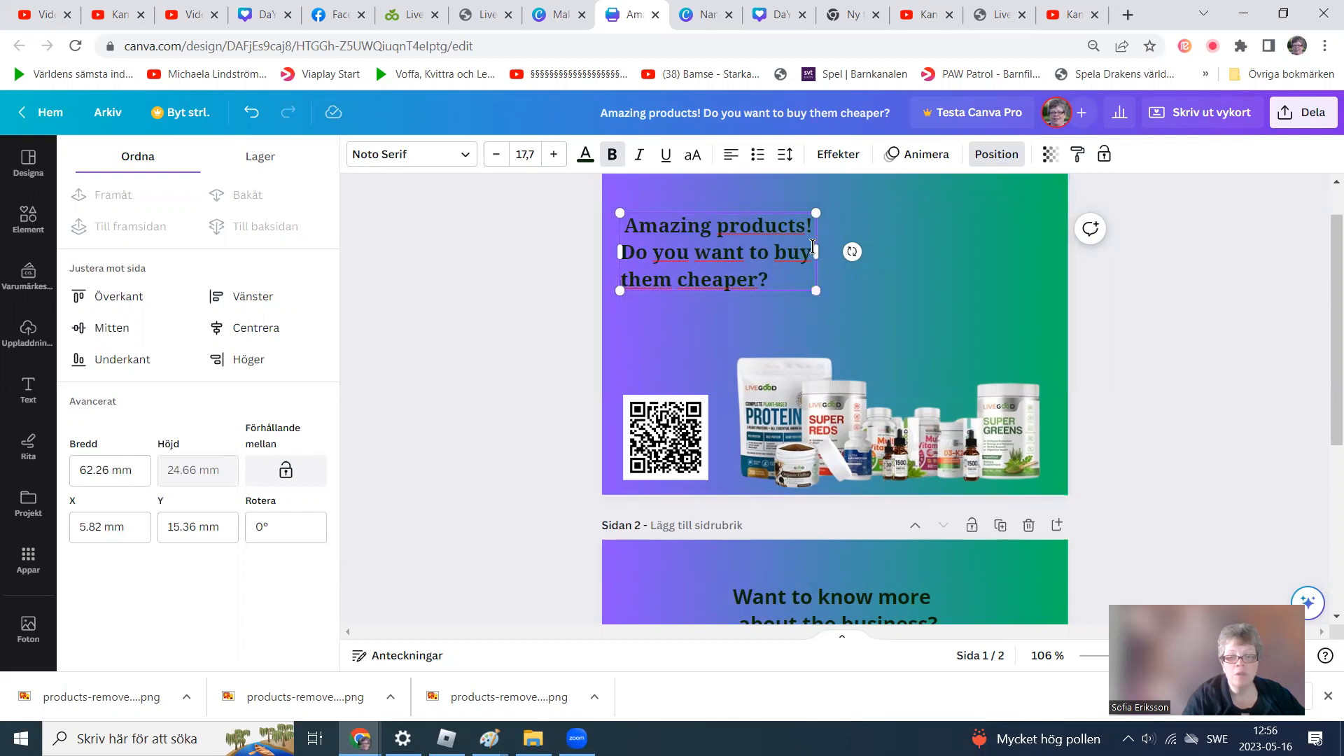
{"action": "left_click_drag", "start_coordinate": [820, 252], "coordinate": [990, 268]}
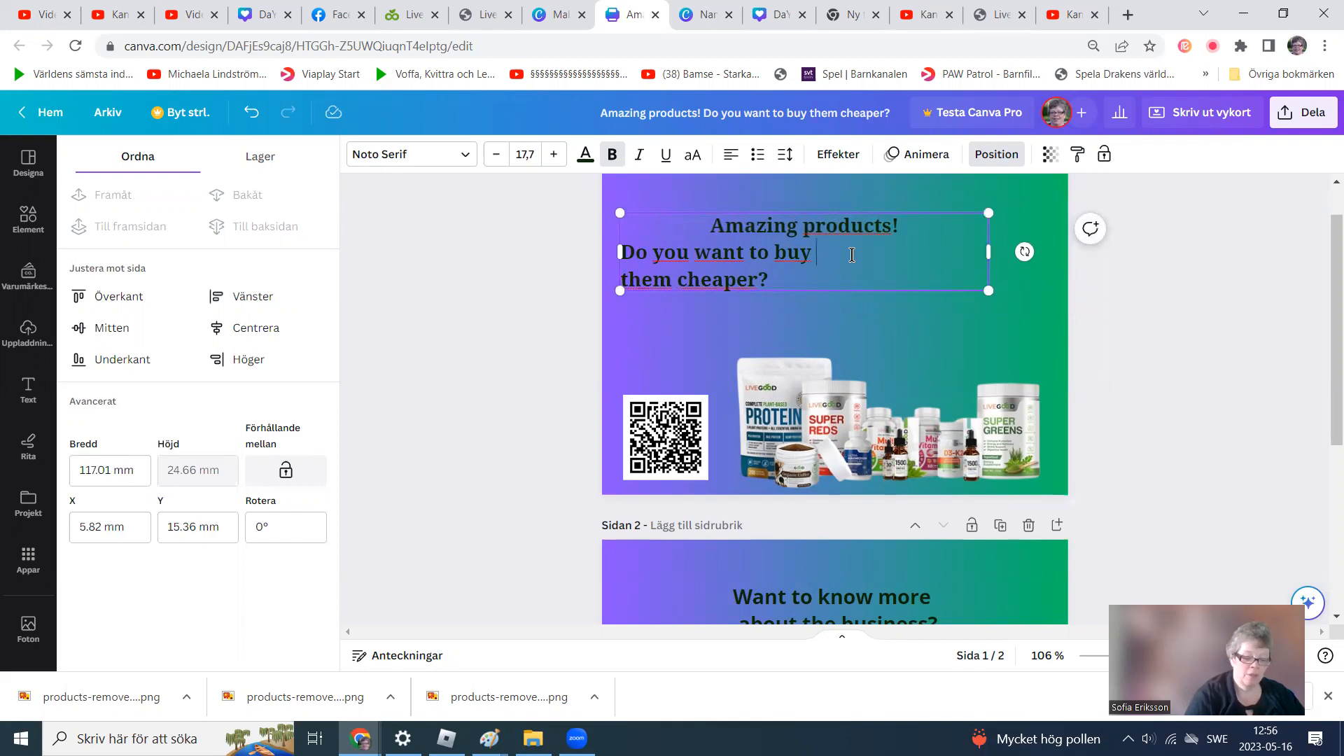
{"action": "key", "text": "BackSpace"}
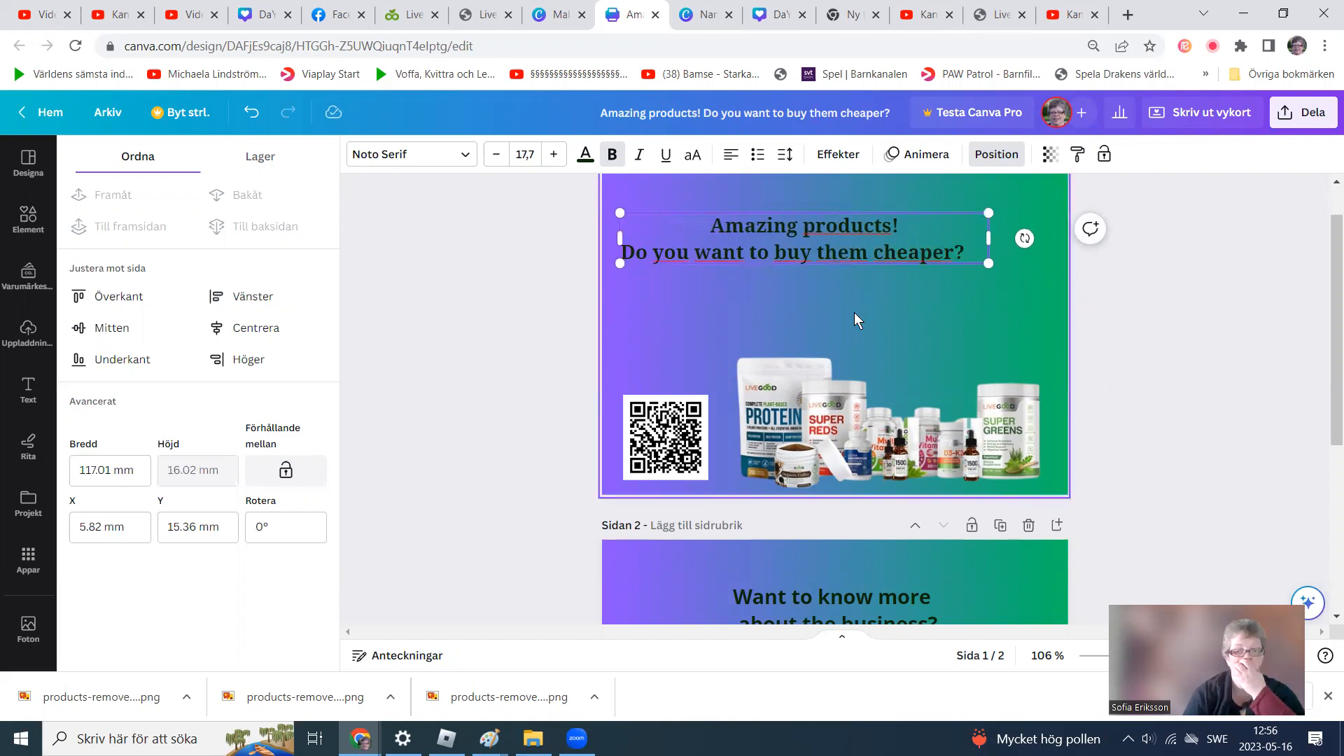
{"action": "left_click", "coordinate": [649, 332]}
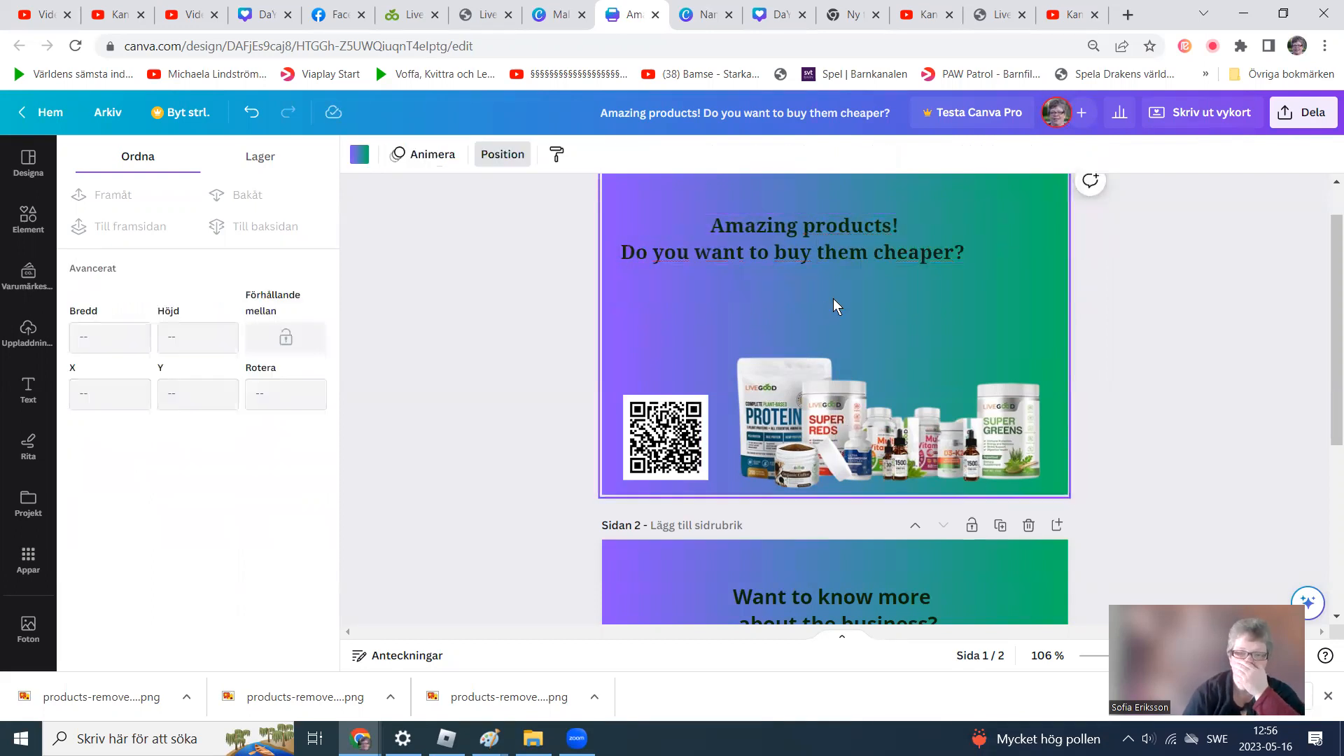
Centre the headline horizontally on page 1 and move it slightly down.
{"action": "left_click_drag", "start_coordinate": [815, 257], "coordinate": [843, 271]}
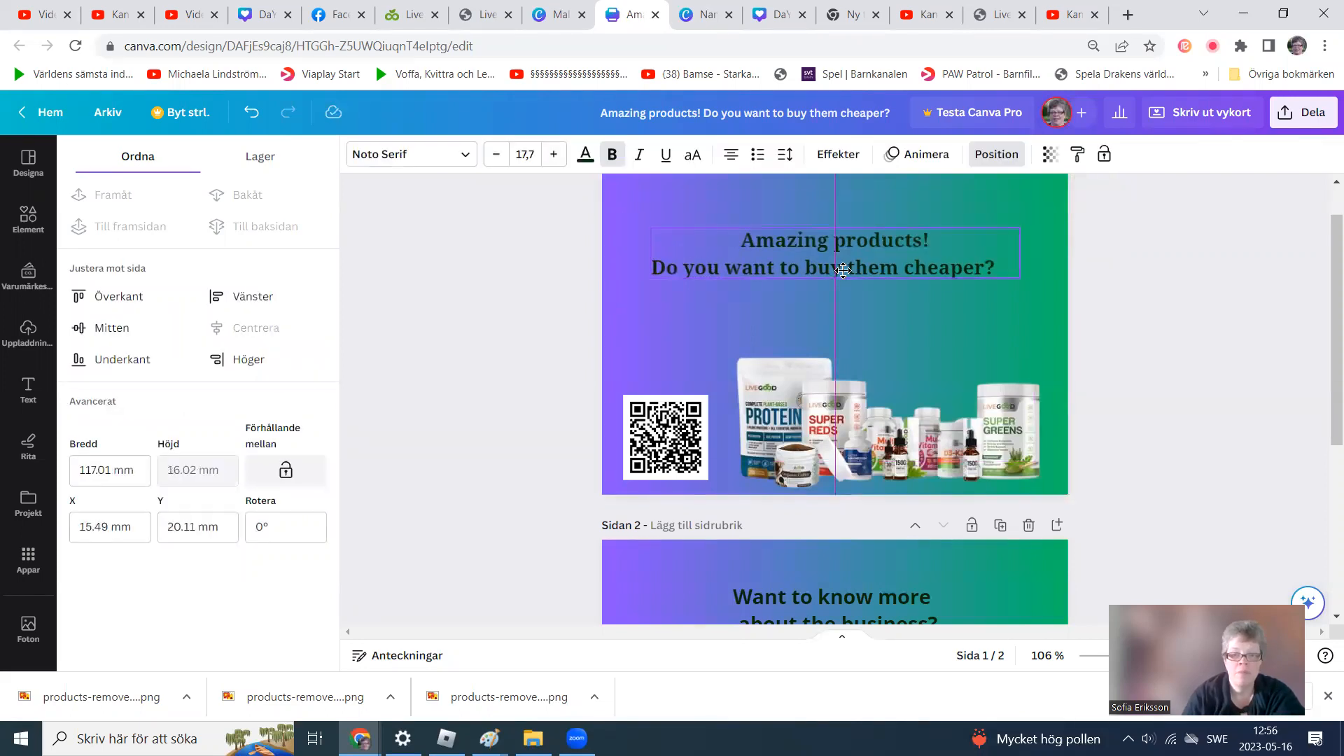
{"action": "left_click_drag", "start_coordinate": [843, 271], "coordinate": [845, 278]}
{"action": "left_click", "coordinate": [665, 349]}
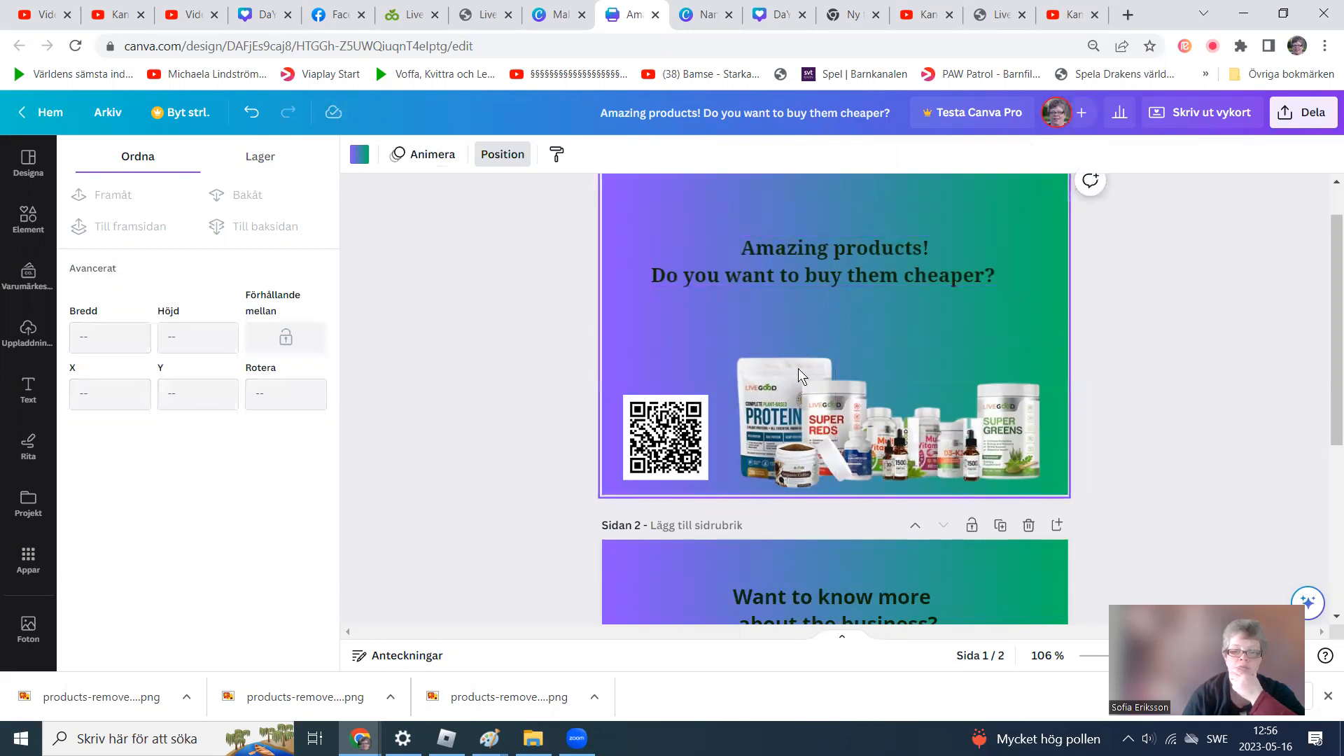
Shrink the QR code and reposition it slightly inward from the lower-left corner of page 1.
{"action": "left_click_drag", "start_coordinate": [662, 452], "coordinate": [683, 440]}
{"action": "left_click_drag", "start_coordinate": [729, 383], "coordinate": [718, 395]}
{"action": "left_click_drag", "start_coordinate": [688, 438], "coordinate": [688, 454]}
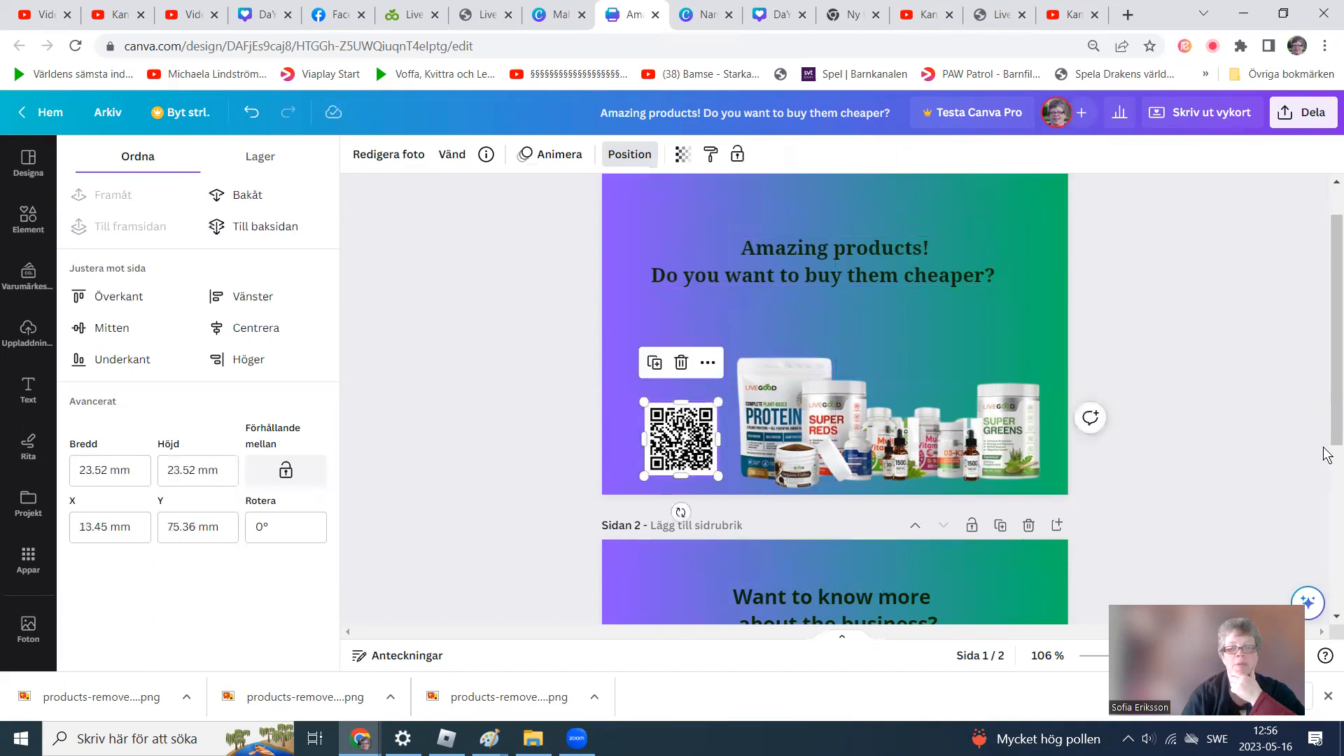
{"action": "left_click", "coordinate": [1272, 378]}
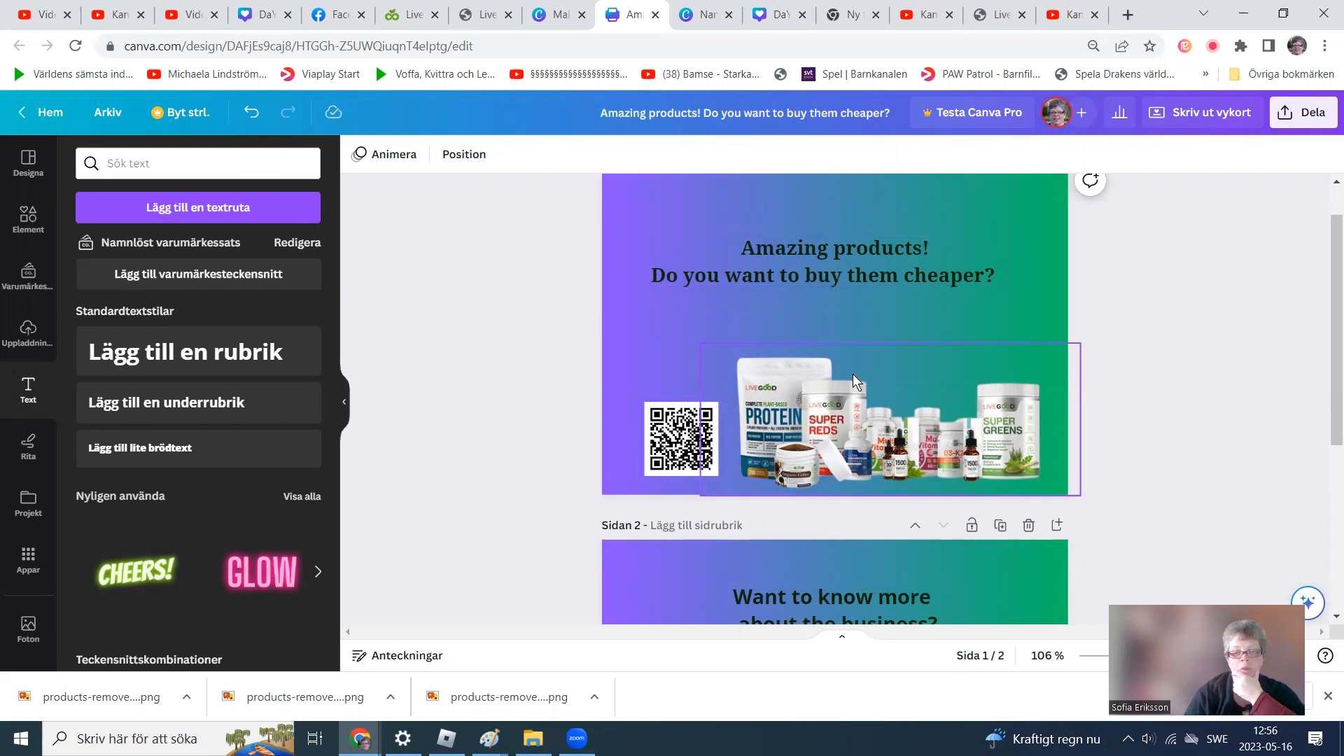
{"action": "left_click", "coordinate": [683, 442]}
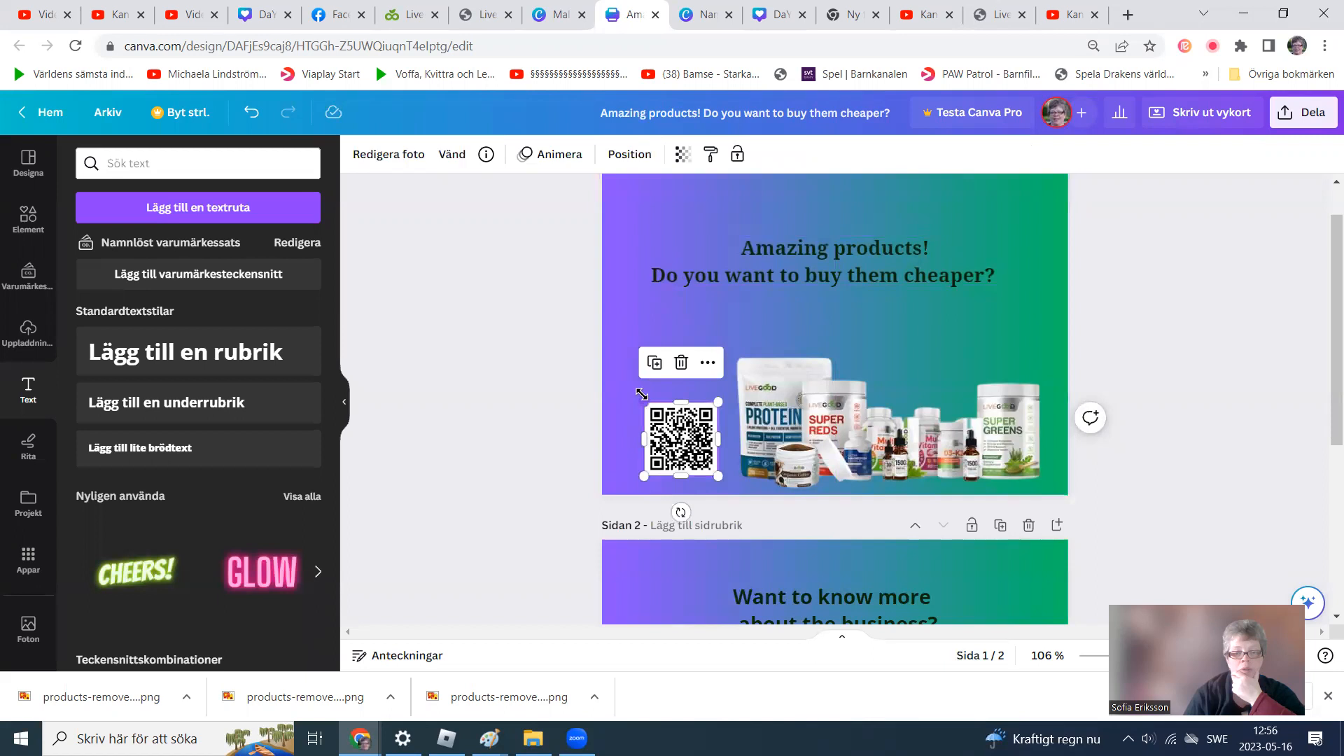
{"action": "left_click_drag", "start_coordinate": [645, 405], "coordinate": [657, 415]}
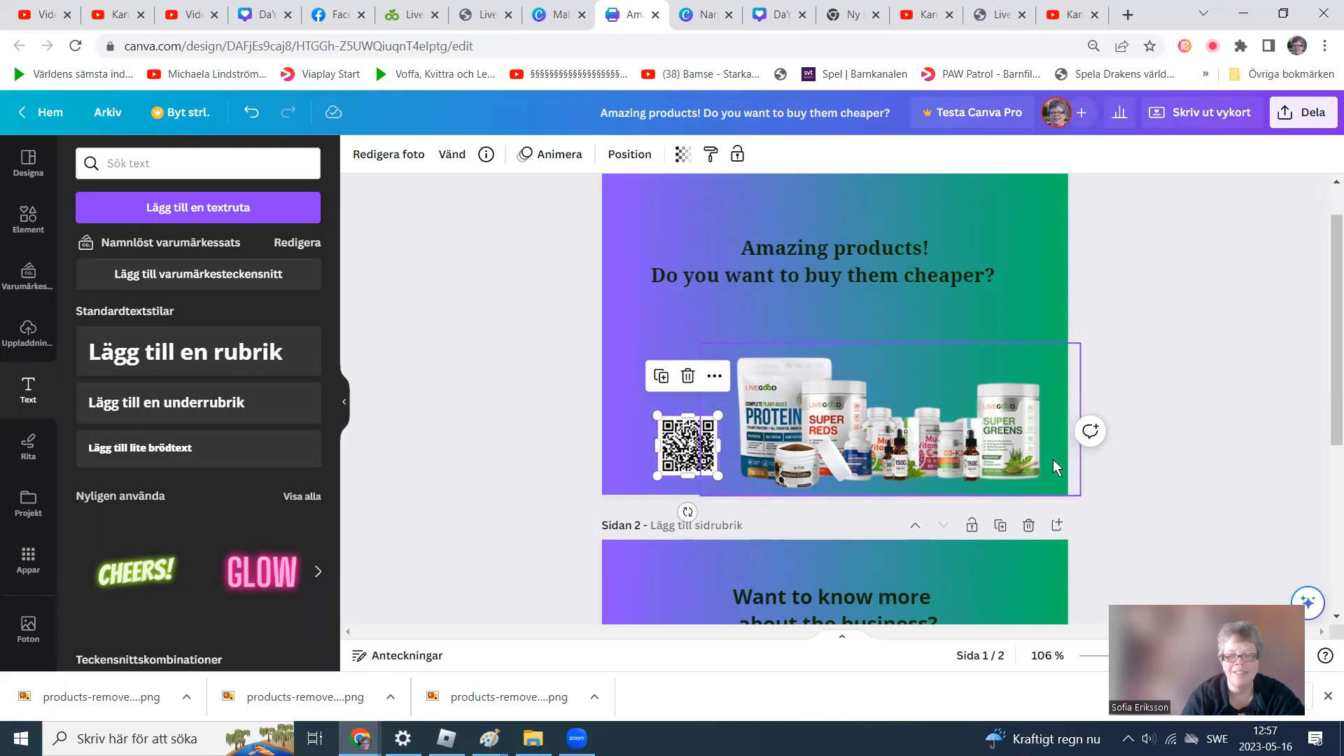
{"action": "left_click", "coordinate": [615, 484]}
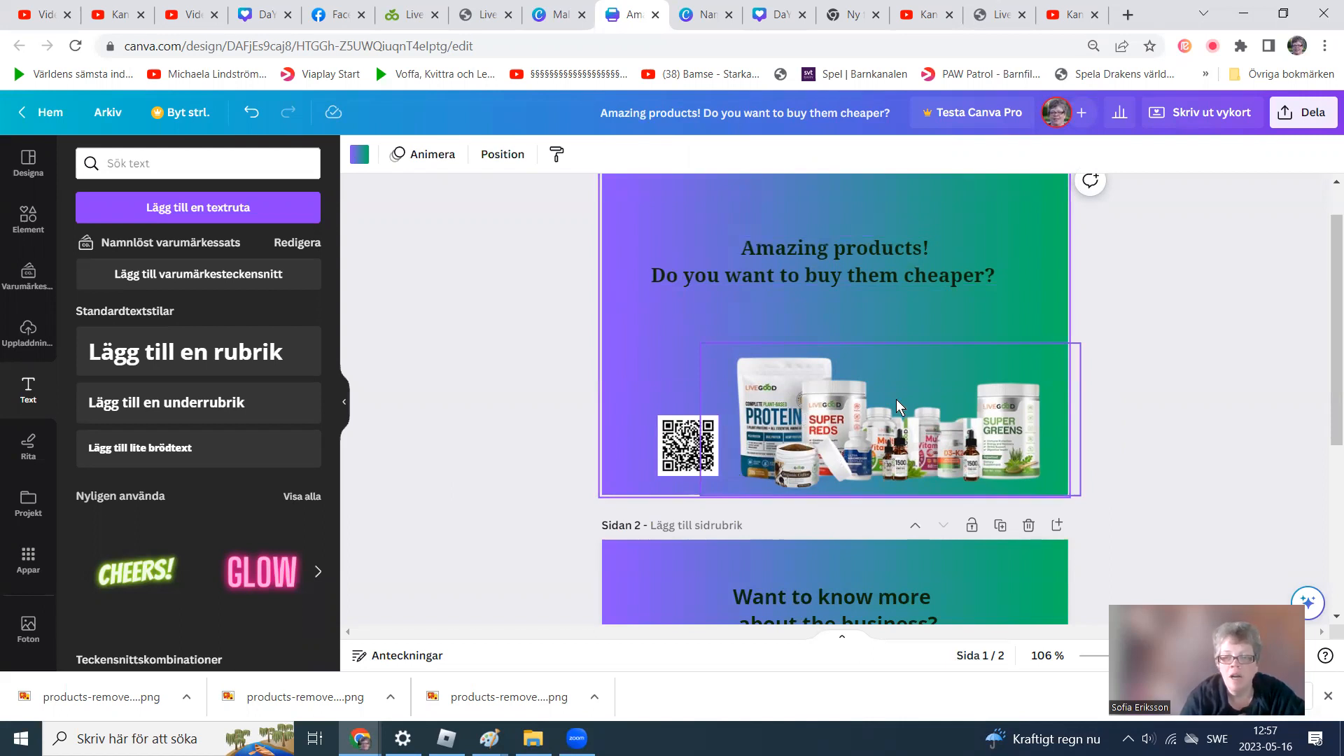
{"action": "scroll", "coordinate": [1327, 329], "scroll_direction": "up", "scroll_amount": 2}
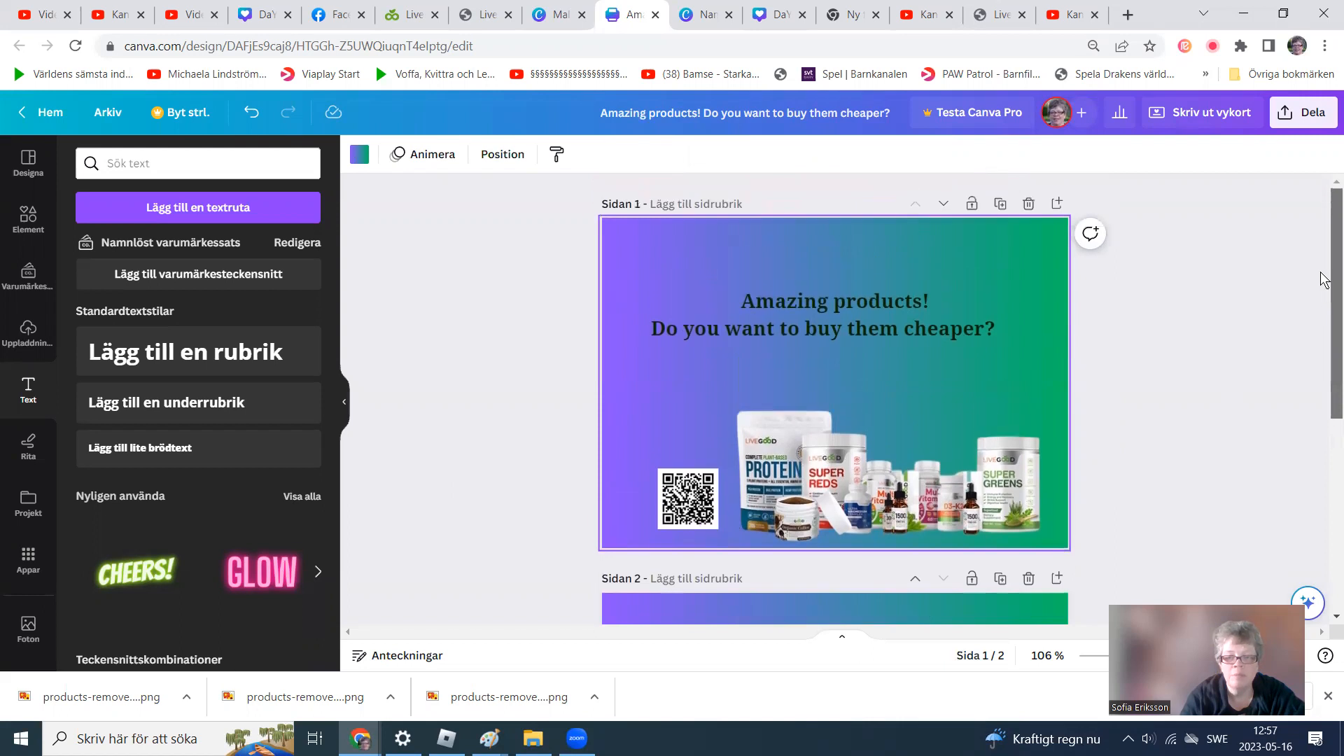
{"action": "scroll", "coordinate": [1323, 302], "scroll_direction": "down", "scroll_amount": 2}
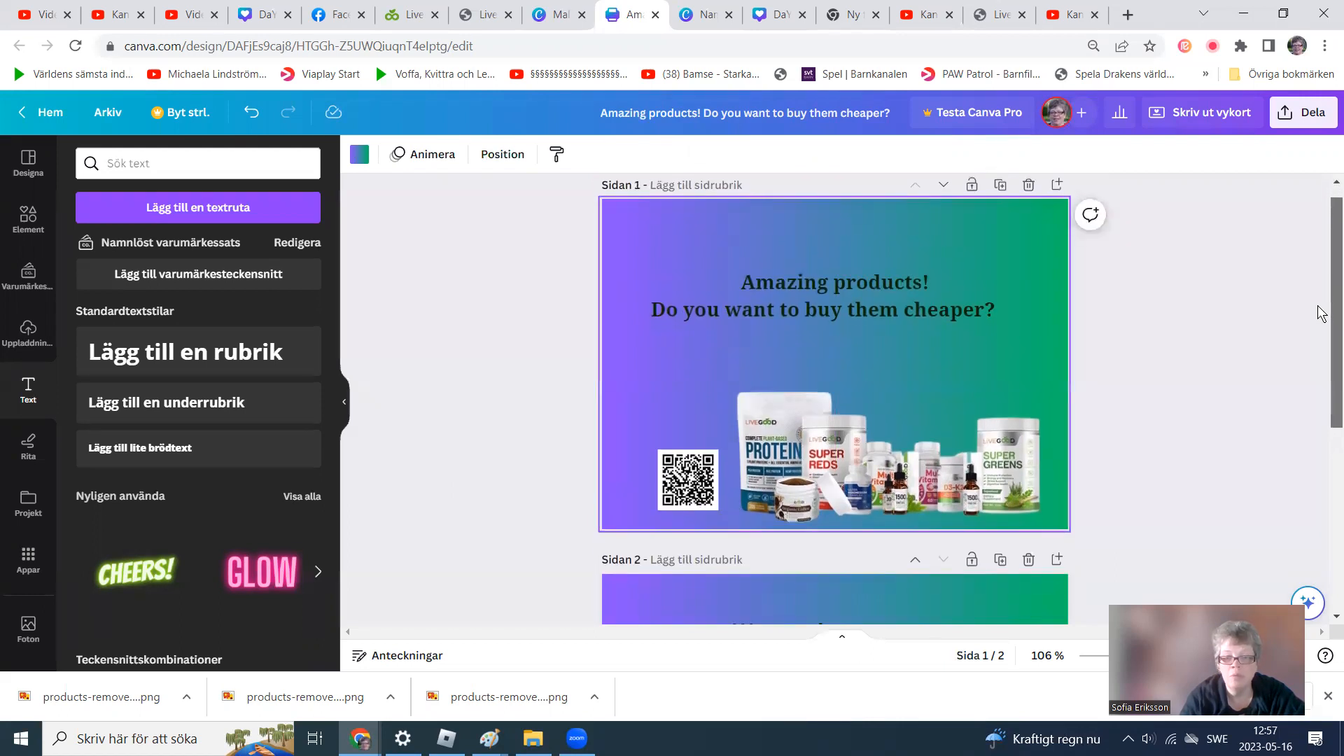
{"action": "scroll", "coordinate": [1304, 329], "scroll_direction": "down", "scroll_amount": 5}
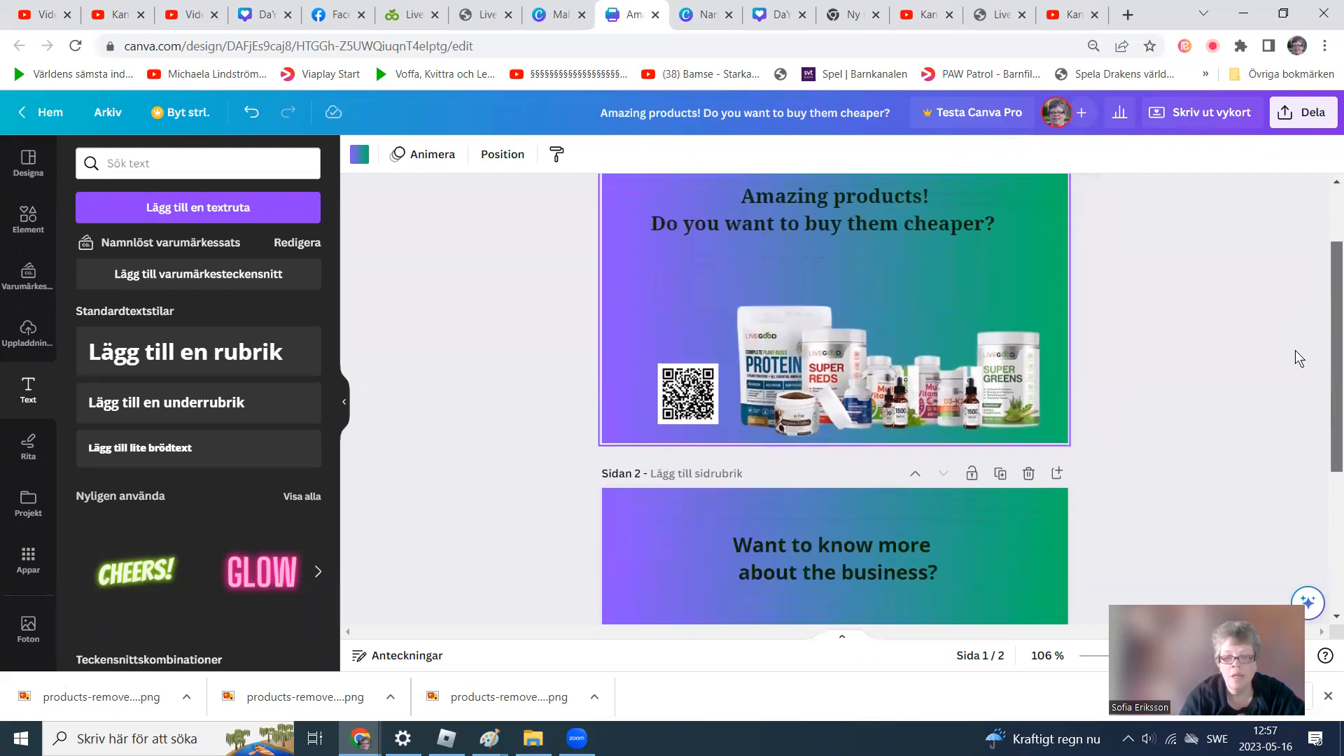
{"action": "scroll", "coordinate": [1294, 476], "scroll_direction": "down", "scroll_amount": 2}
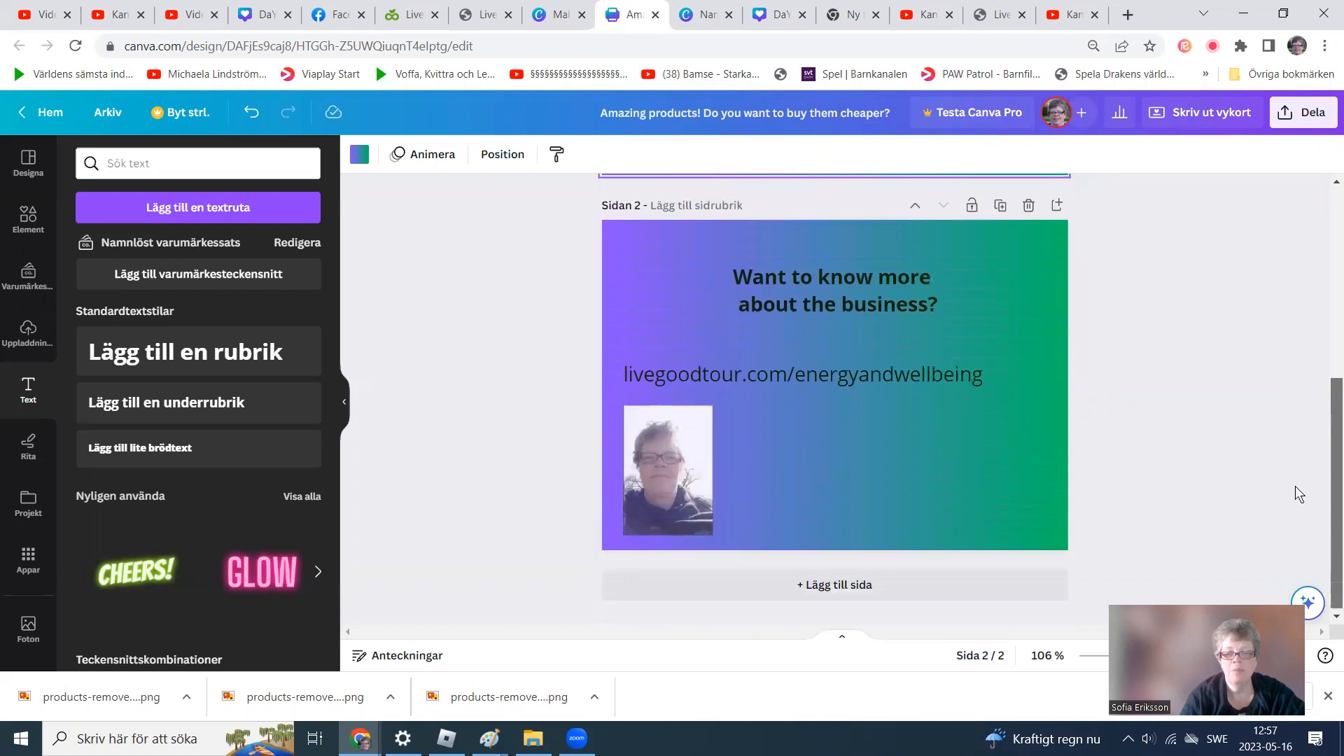
{"action": "scroll", "coordinate": [1295, 486], "scroll_direction": "up", "scroll_amount": 7}
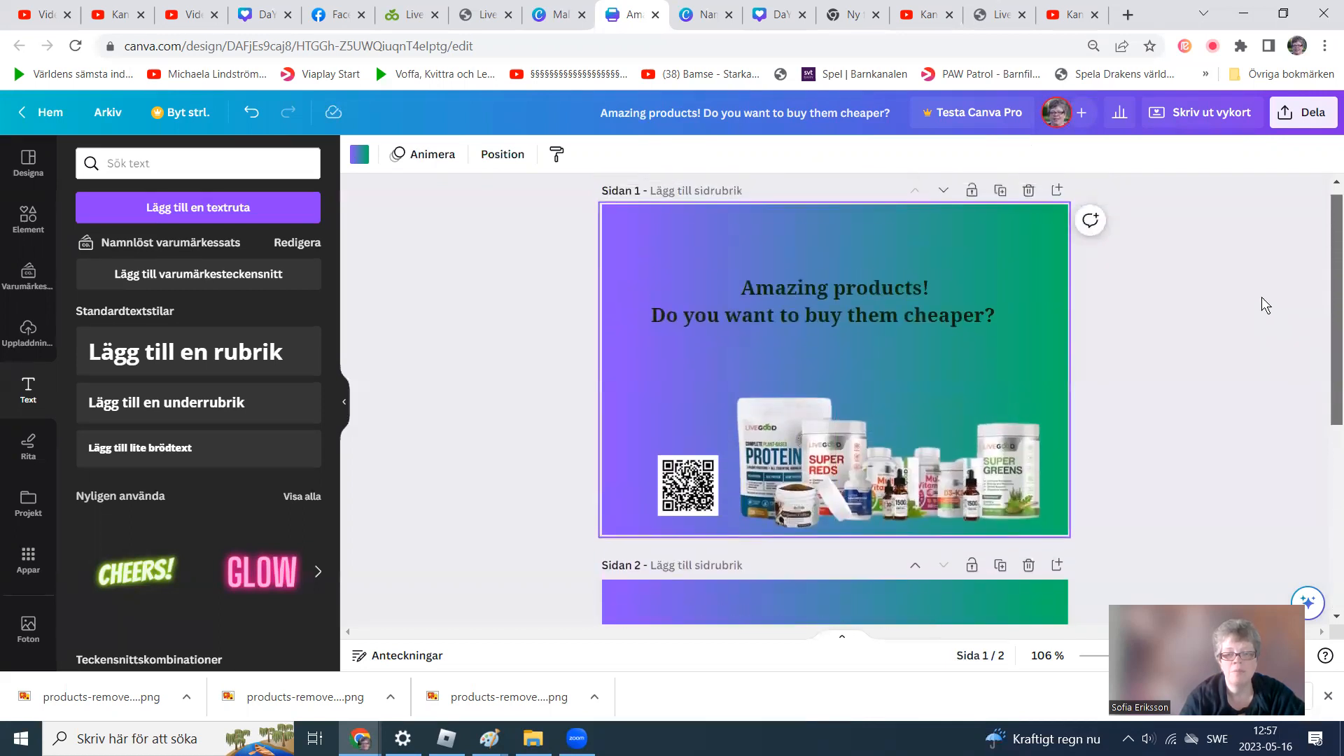